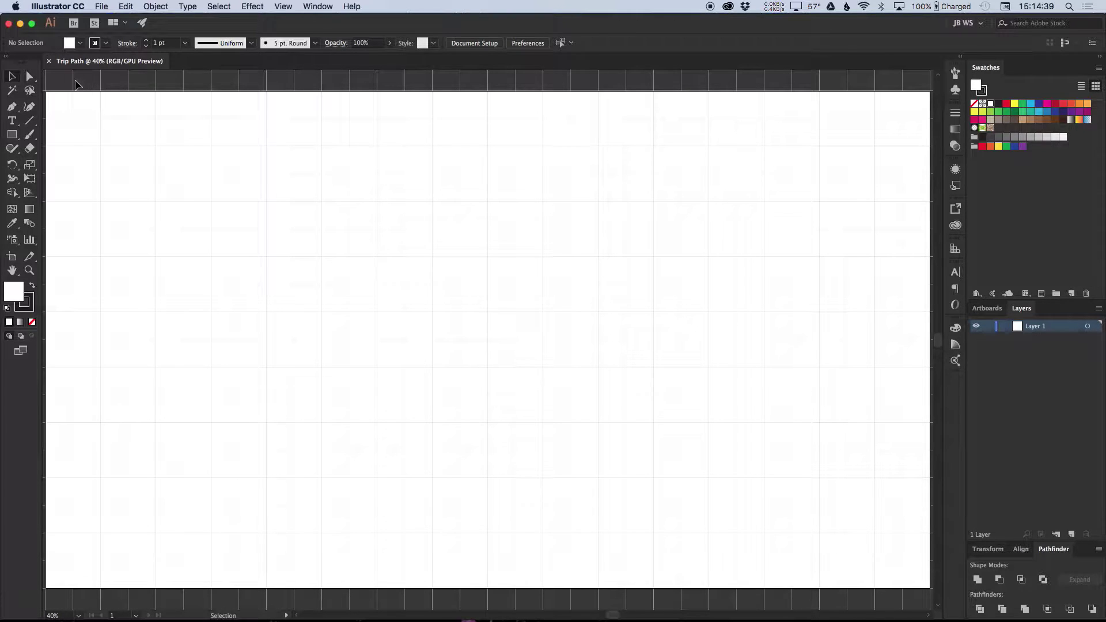
Draw an unfilled circle about 1920 px across, positioned on the first half of the artboard at X and Y 1080 px
key("l")
left_click_drag(292, 340, 492, 501)
key("super+z")
left_click_drag(270, 339, 493, 482)
key("Right")
key("slash")
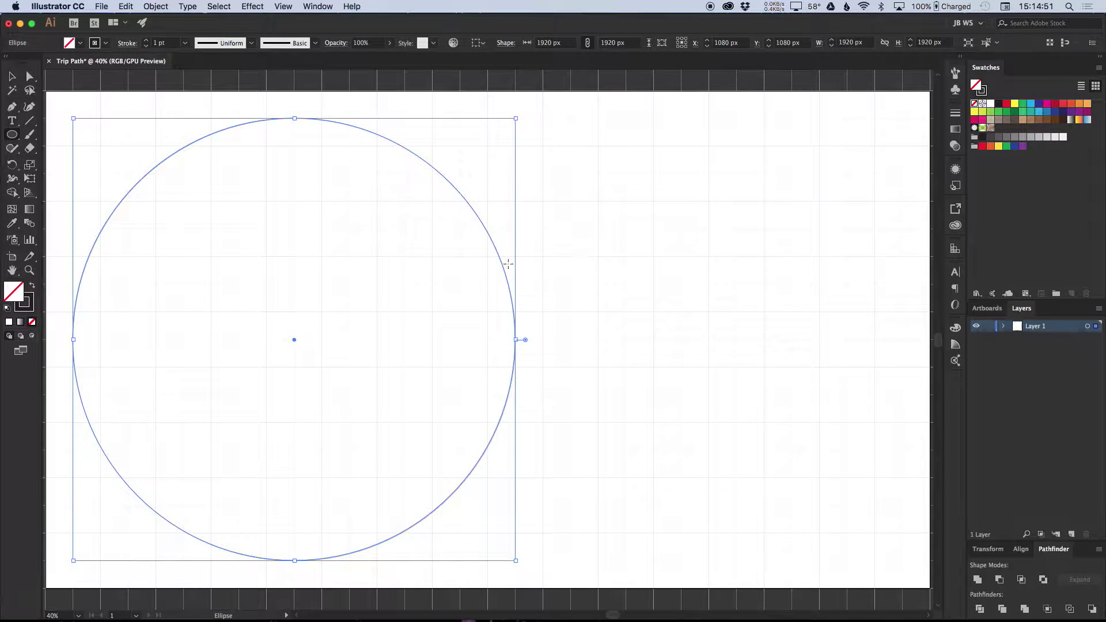
Set the circle's stroke weight to 50 pt and deselect it
left_click(164, 43)
type("30")
key("Return")
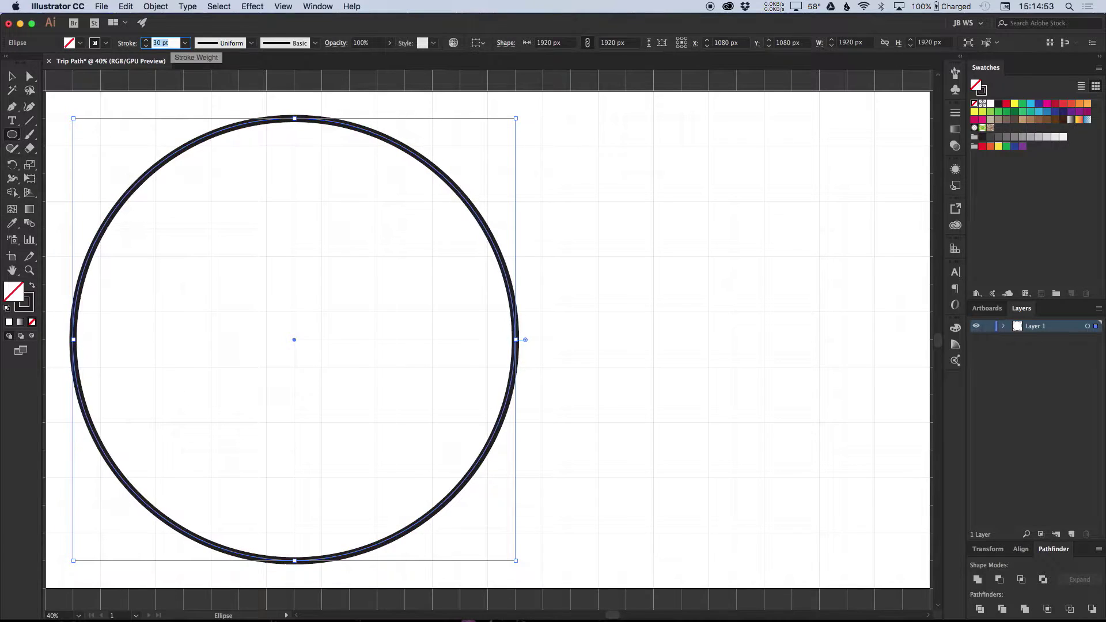
left_click(527, 232)
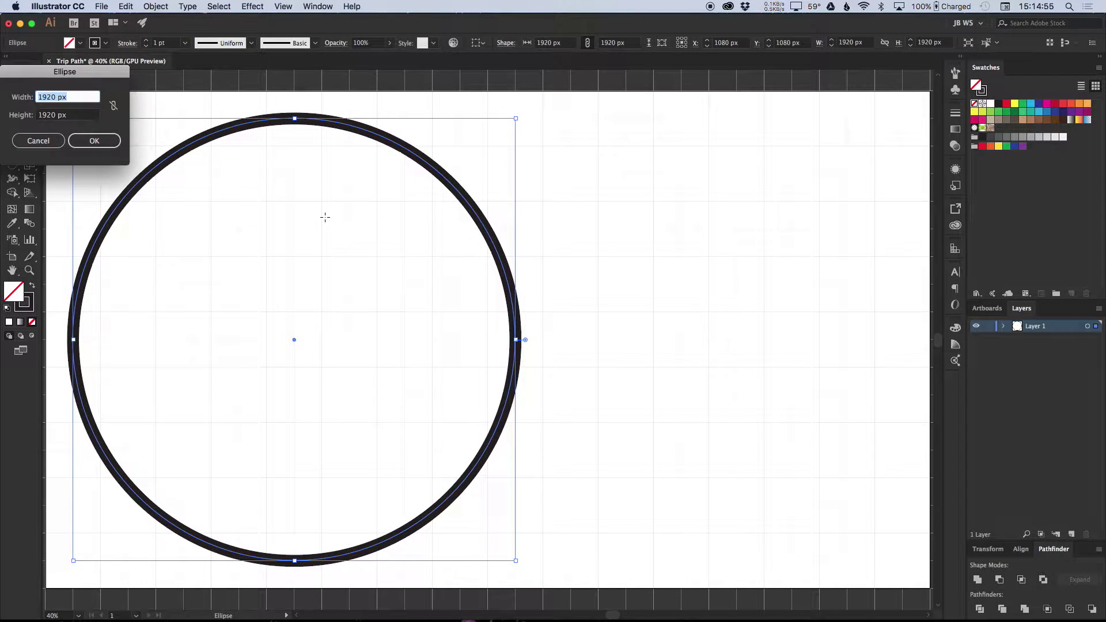
key("Escape")
key("v")
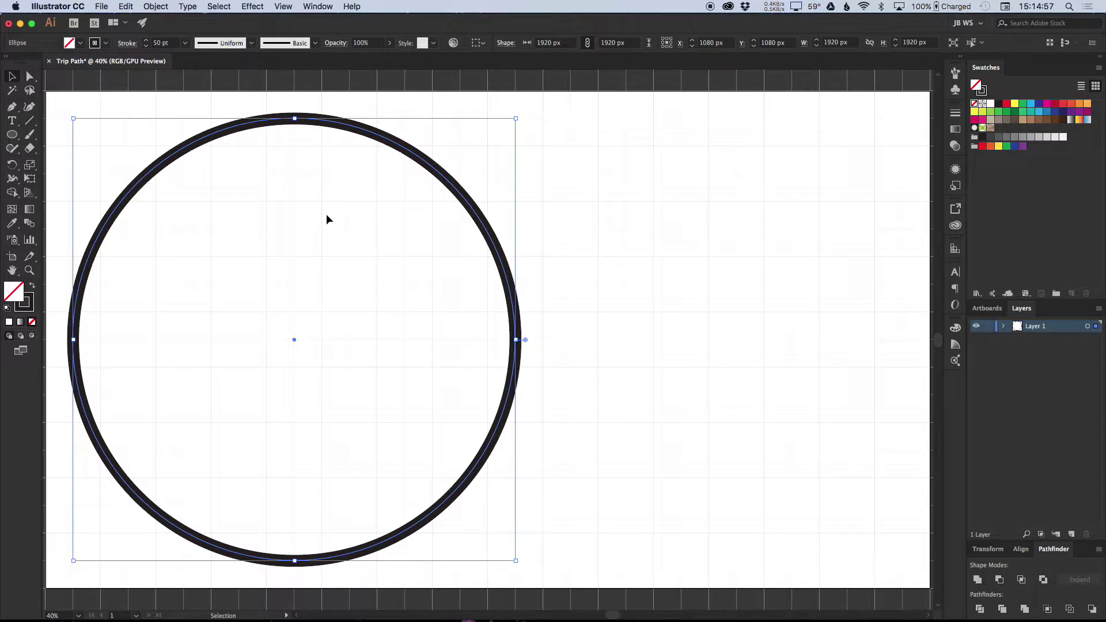
left_click(326, 219)
Draw a square about 1560 px wide beside the circle, and give it a black fill with no stroke
key("m")
left_click_drag(545, 120, 826, 466)
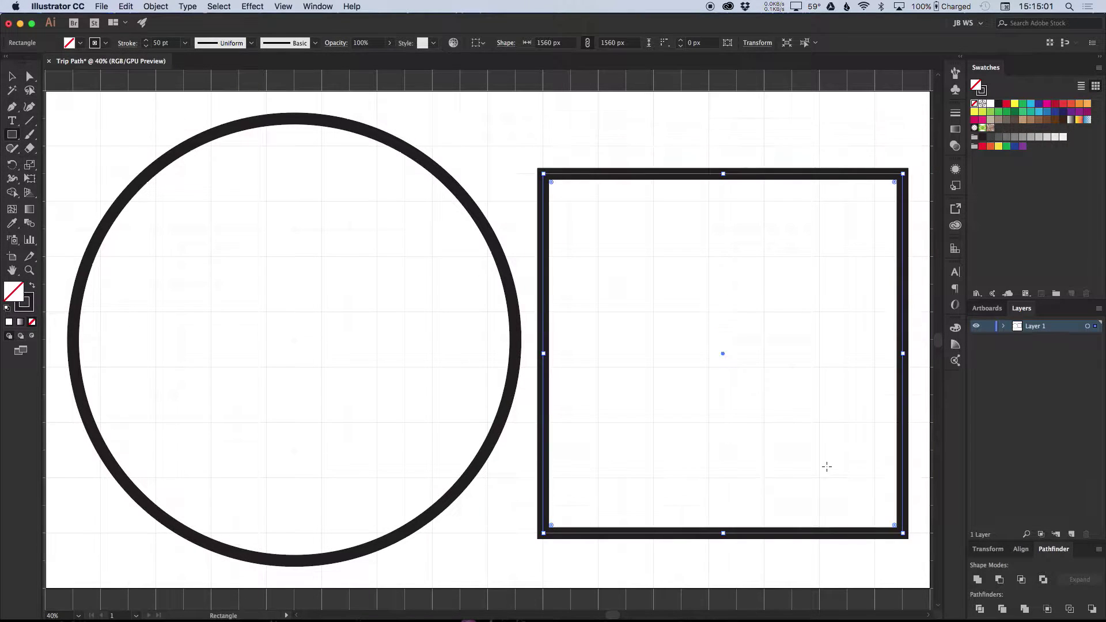
key("Up")
key("shift+x")
key("v")
left_click(493, 92)
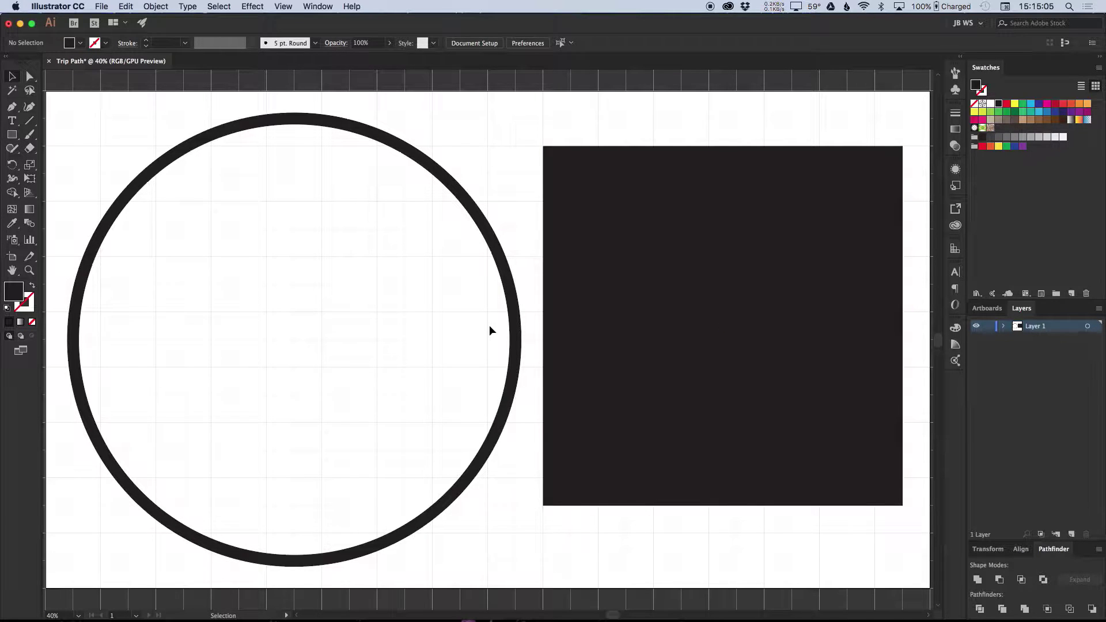
Duplicate the black square over the circle and scale the copy from its centre to about 840 px
left_click(694, 349)
left_click_drag(693, 372, 250, 371)
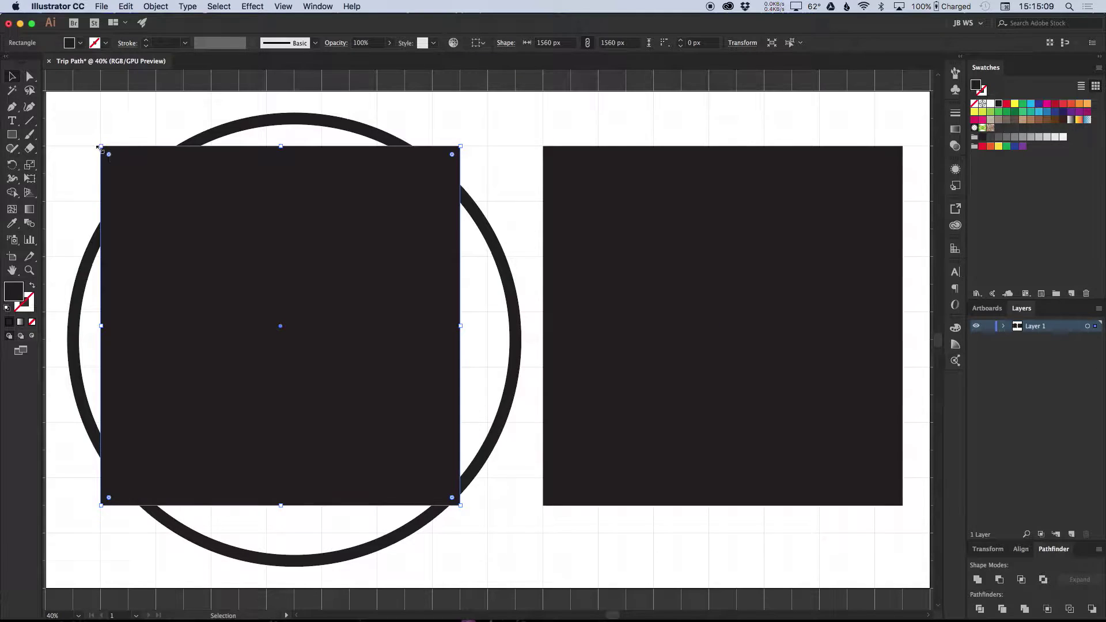
left_click_drag(99, 148, 183, 230)
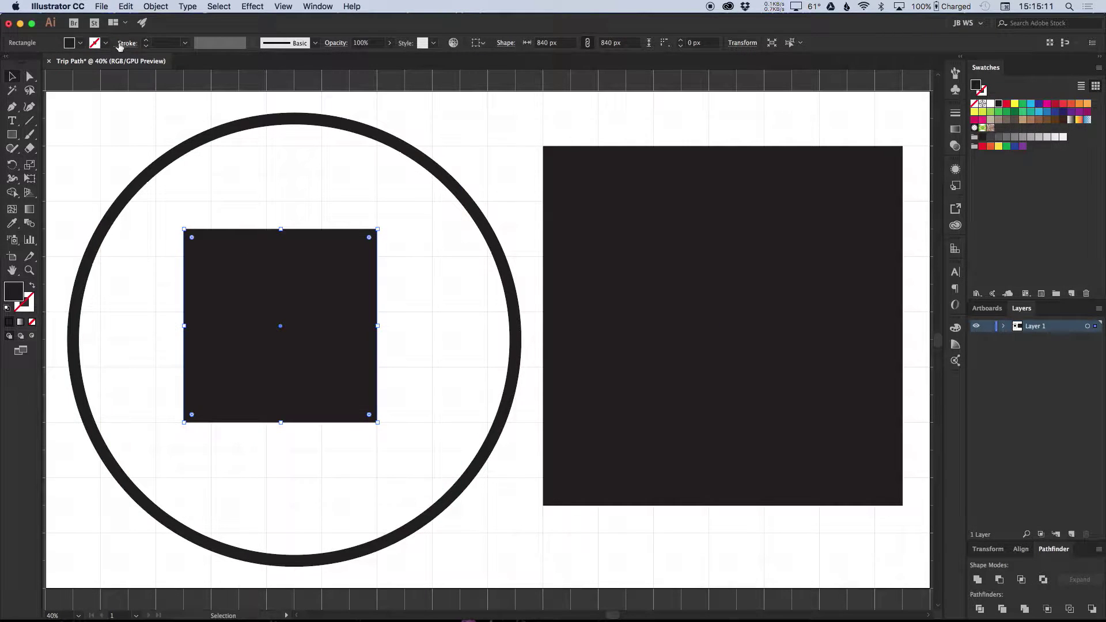
Give the smaller square a dark red stroke with a weight of 70 pt
left_click(94, 43)
left_click(87, 65)
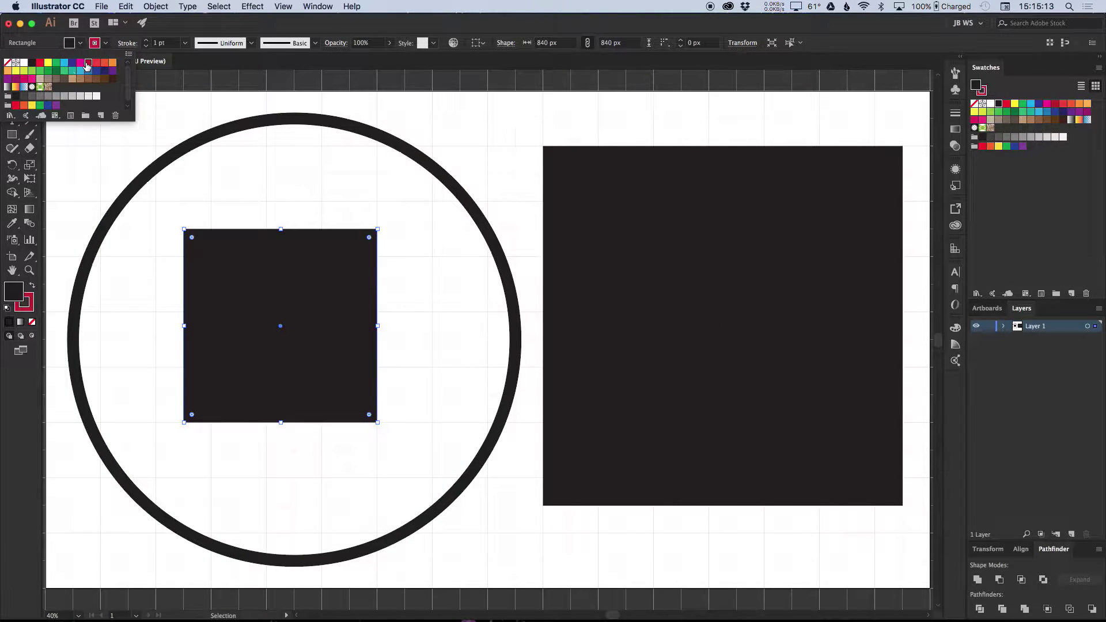
left_click(168, 46)
left_click(168, 46)
type("60")
key("Return")
key("shift+Up")
type("1")
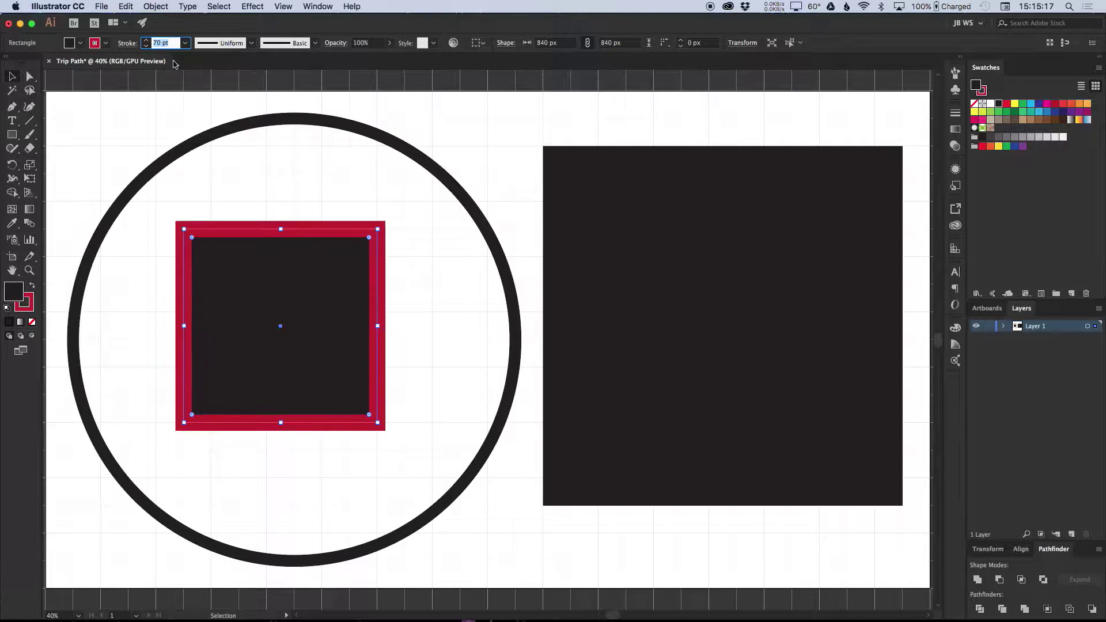
left_click(268, 151)
key("super+z")
left_click(435, 313)
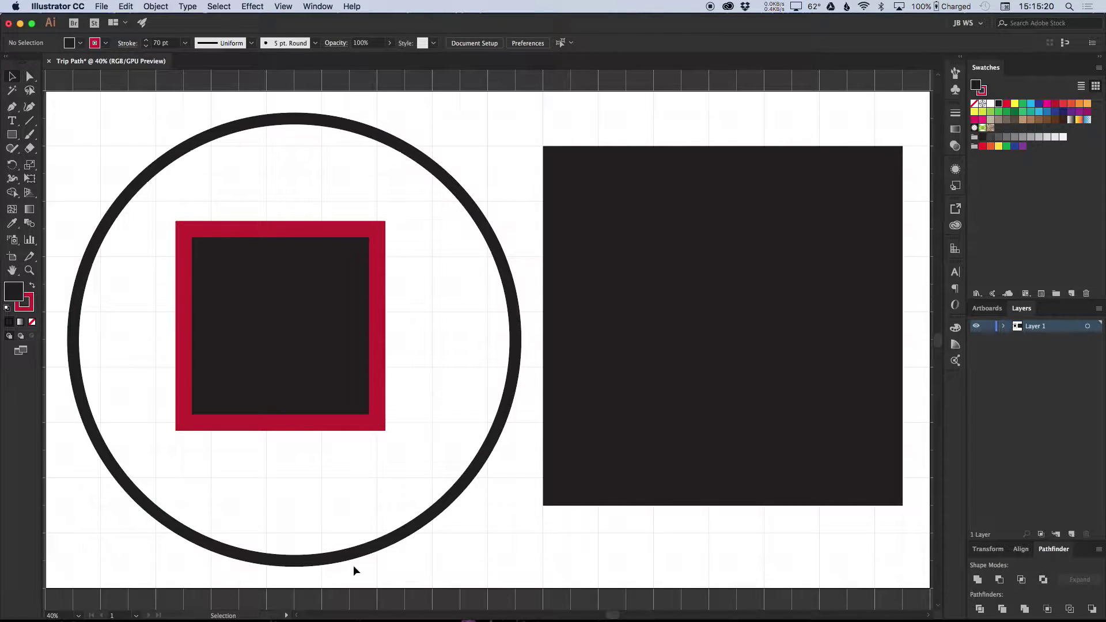
Centre the red-outlined square inside the circle and enlarge it to about 960 px
left_click(285, 322)
key("Down")
key("Right")
key("Up")
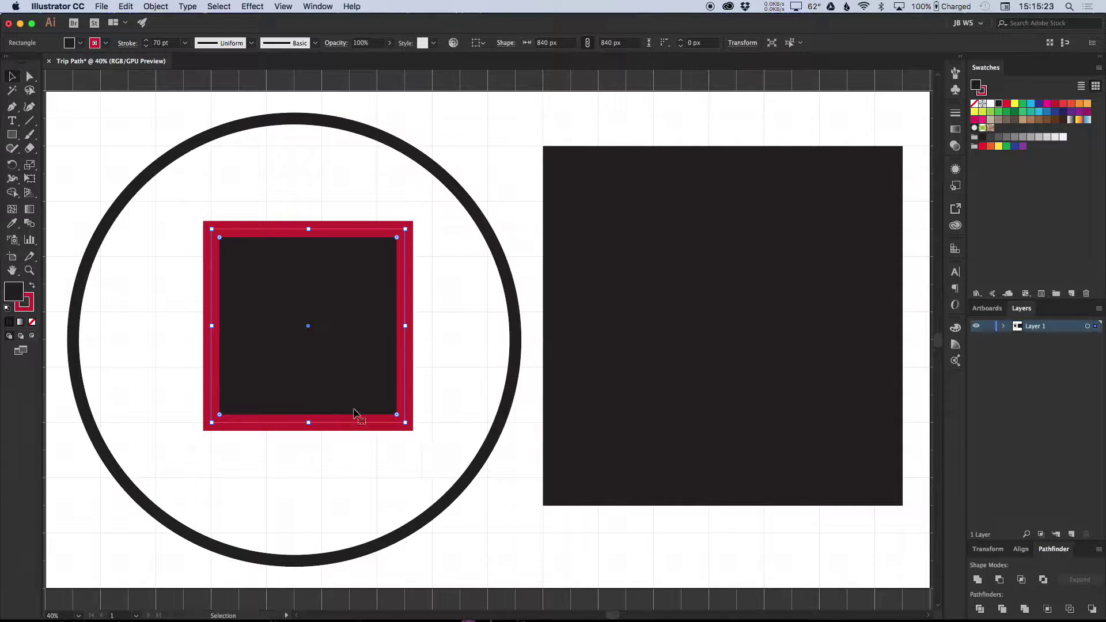
left_click_drag(211, 422, 183, 450)
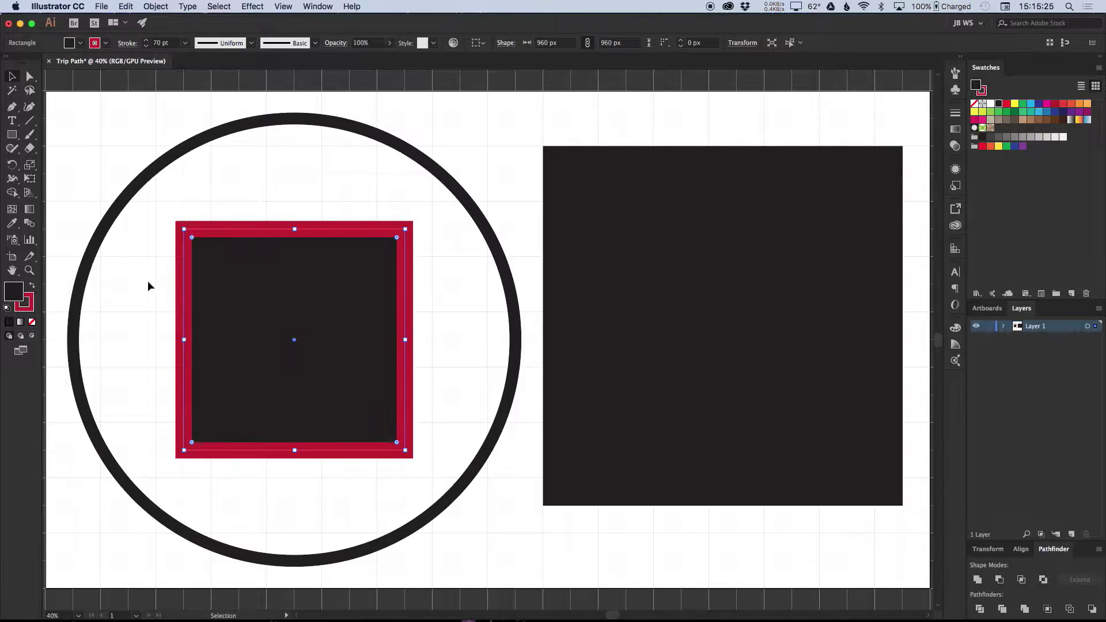
left_click(168, 328)
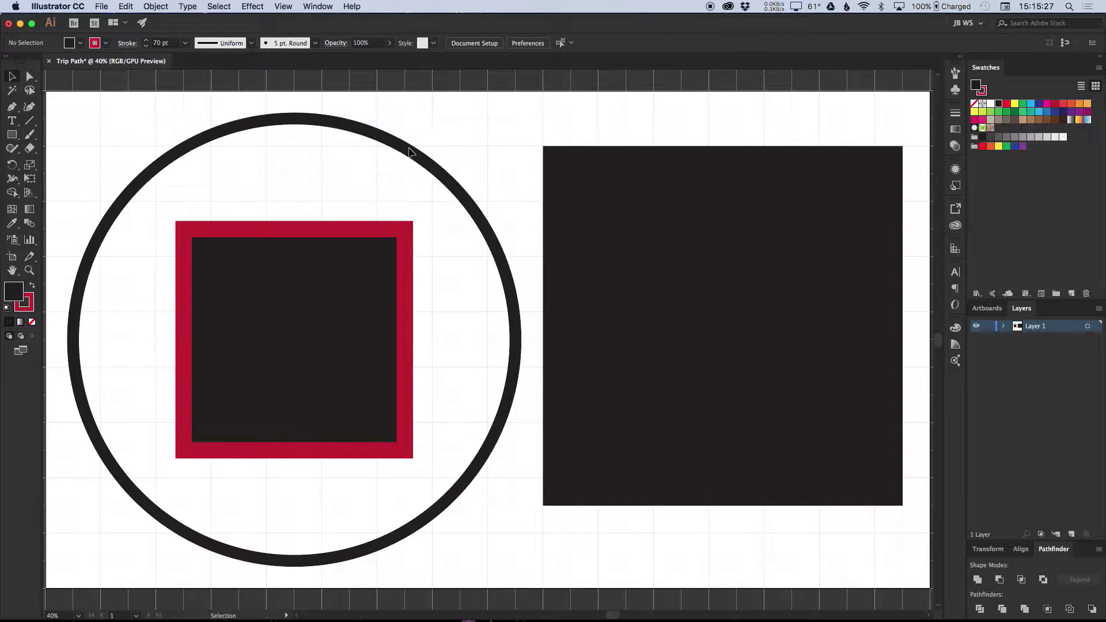
left_click(292, 123)
left_click(93, 186)
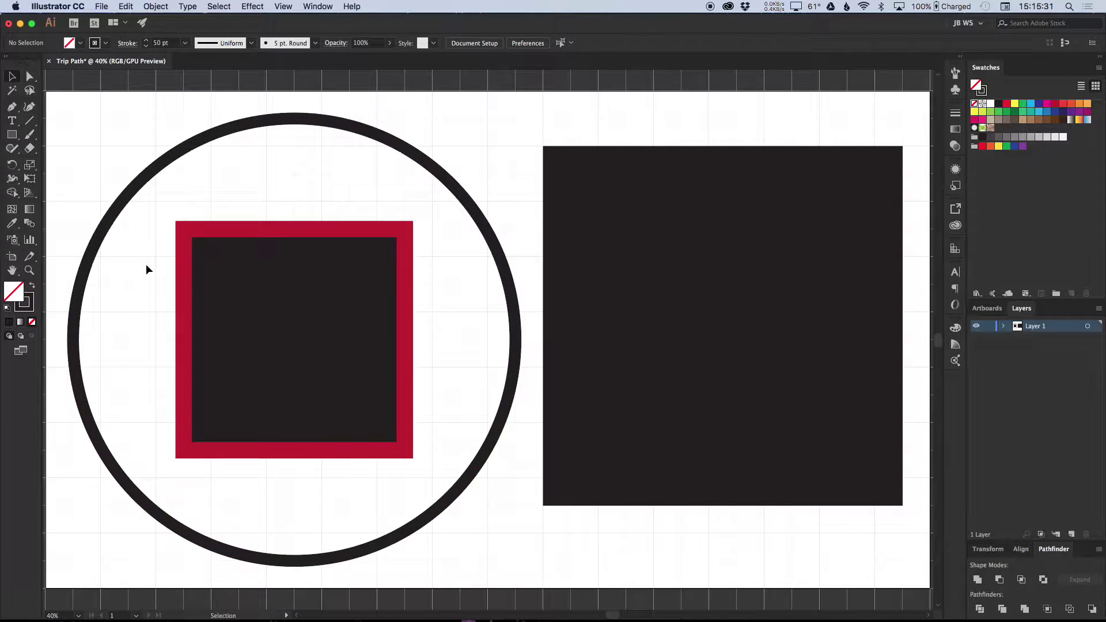
Draw an open curved Pen path of four smooth points from the circle's left edge, across the small square, ending below the large square
key("p")
left_click_drag(73, 340, 69, 268)
key("super+z")
left_click_drag(72, 335, 70, 286)
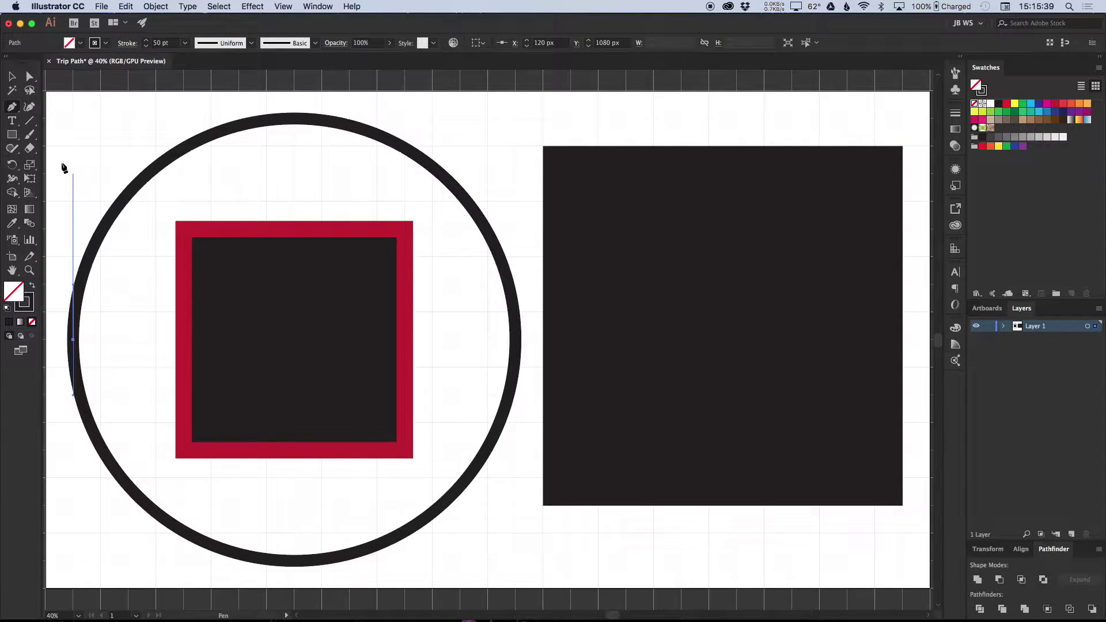
left_click_drag(128, 146, 211, 118)
scroll(469, 525, "down", 2)
left_click_drag(461, 329, 488, 468)
left_click_drag(709, 524, 850, 520)
key("v")
left_click(786, 503)
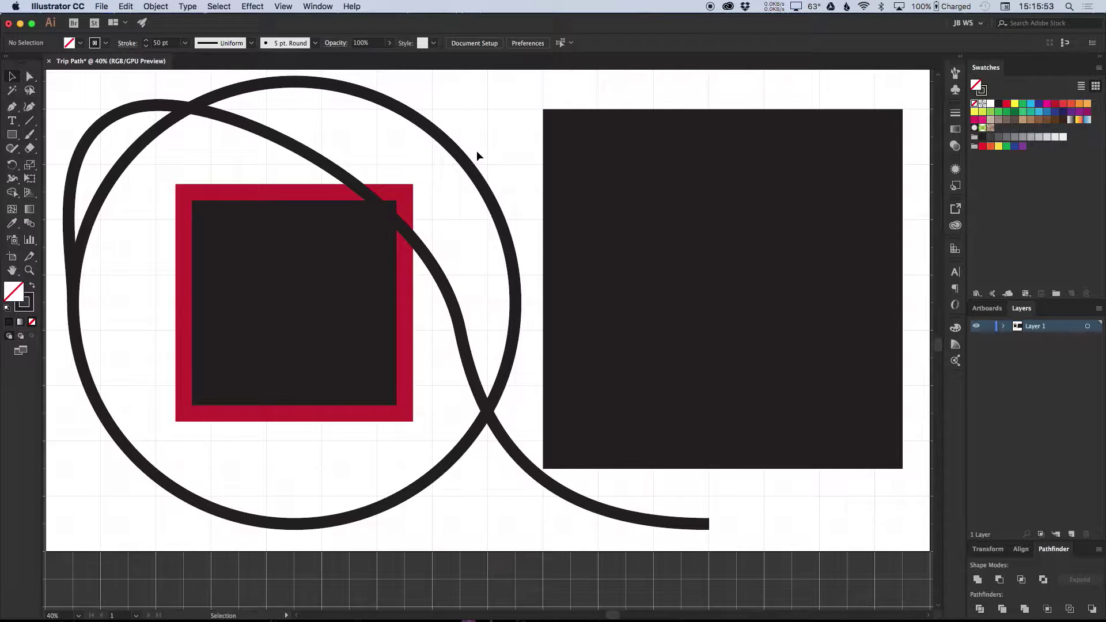
Save the artwork as Trip Path.ai on the Desktop with the default Illustrator options, and close the document
key("super+s")
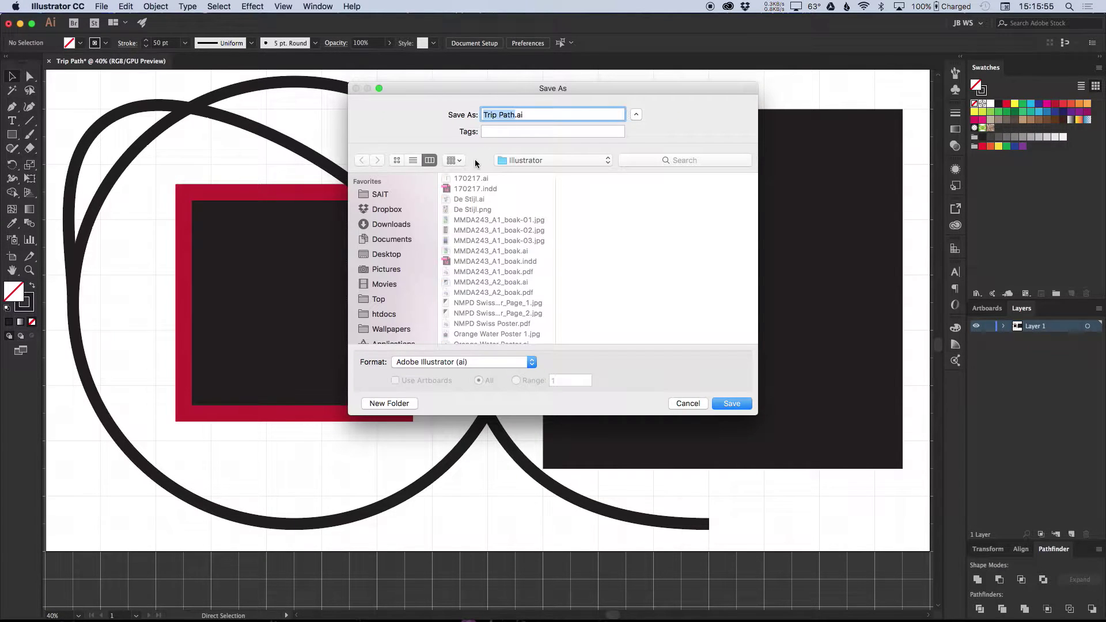
left_click(381, 194)
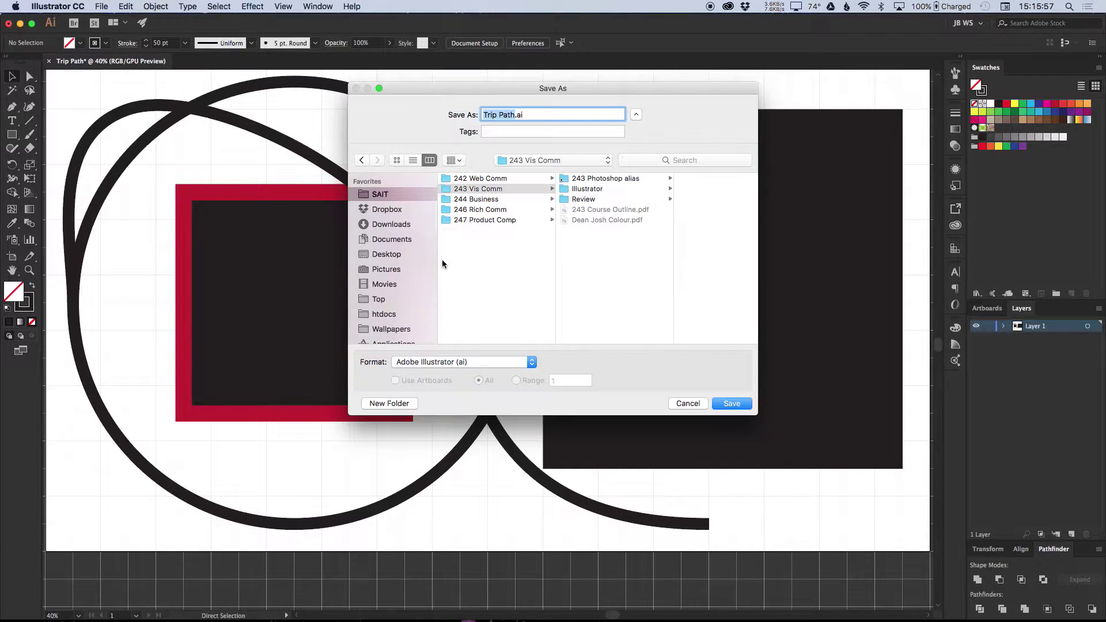
key("super+shift+d")
key("Return")
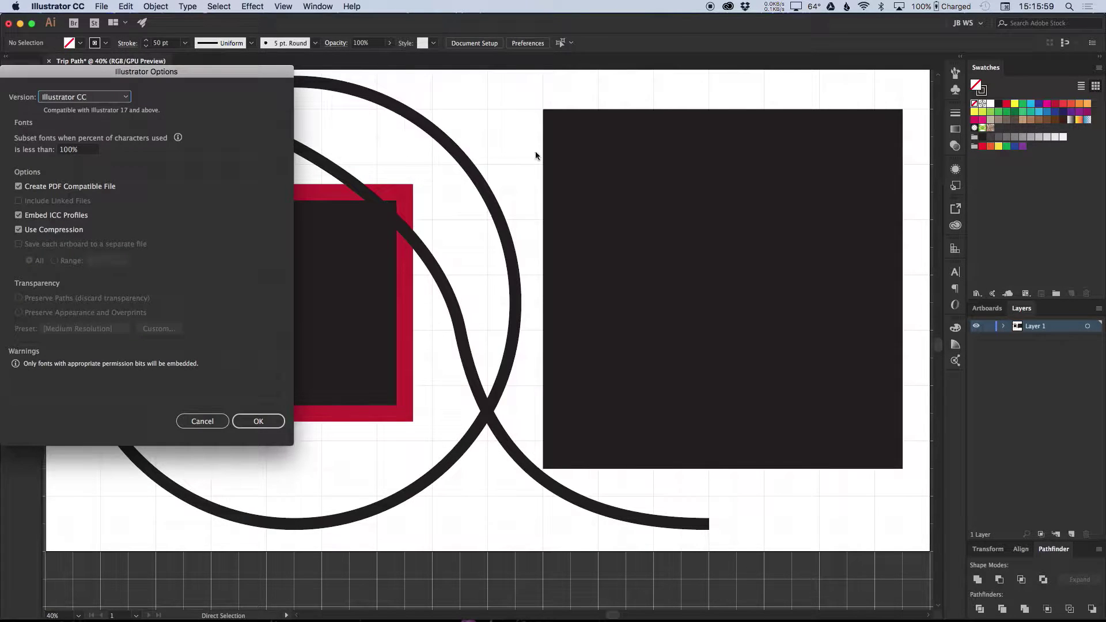
key("Return")
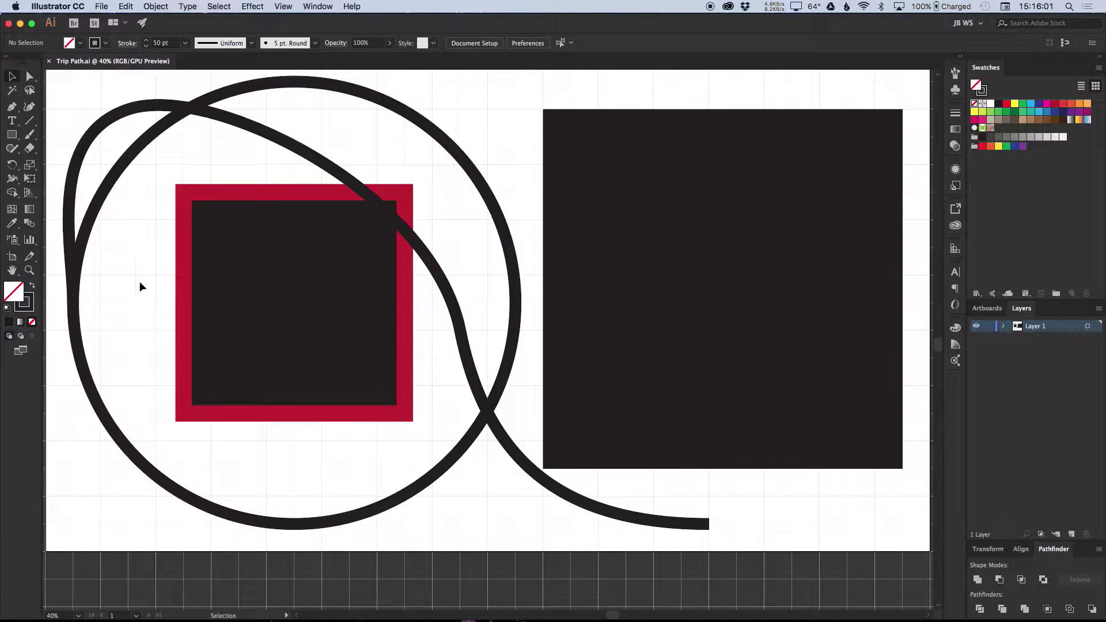
key("super+w")
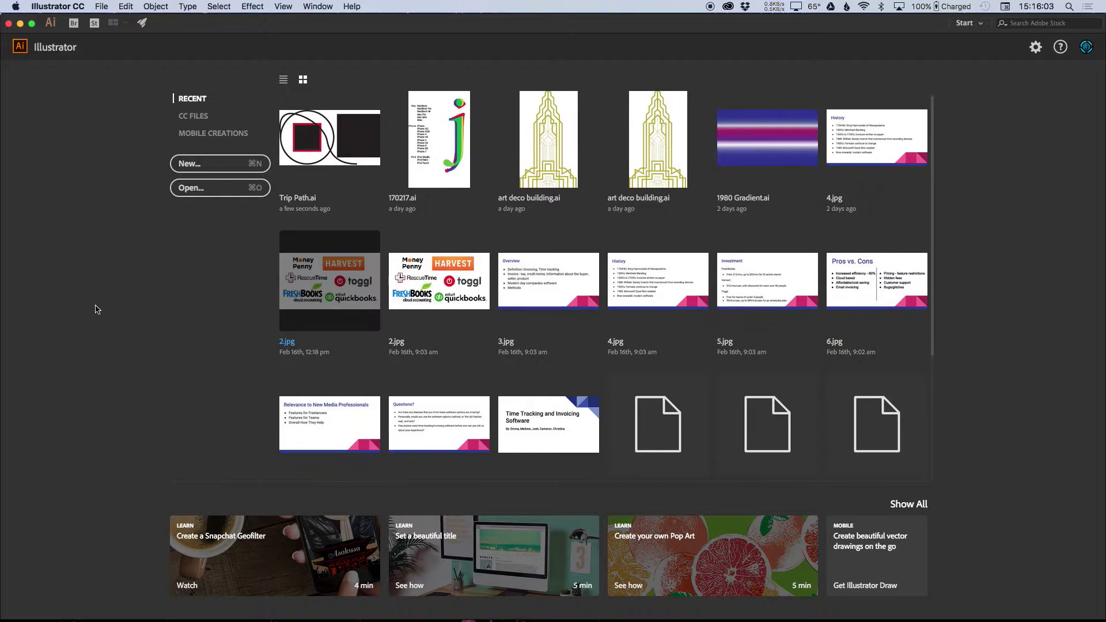
Switch to After Effects, start a new project and use the JB WS workspace
key("ctrl+Up")
left_click(785, 293)
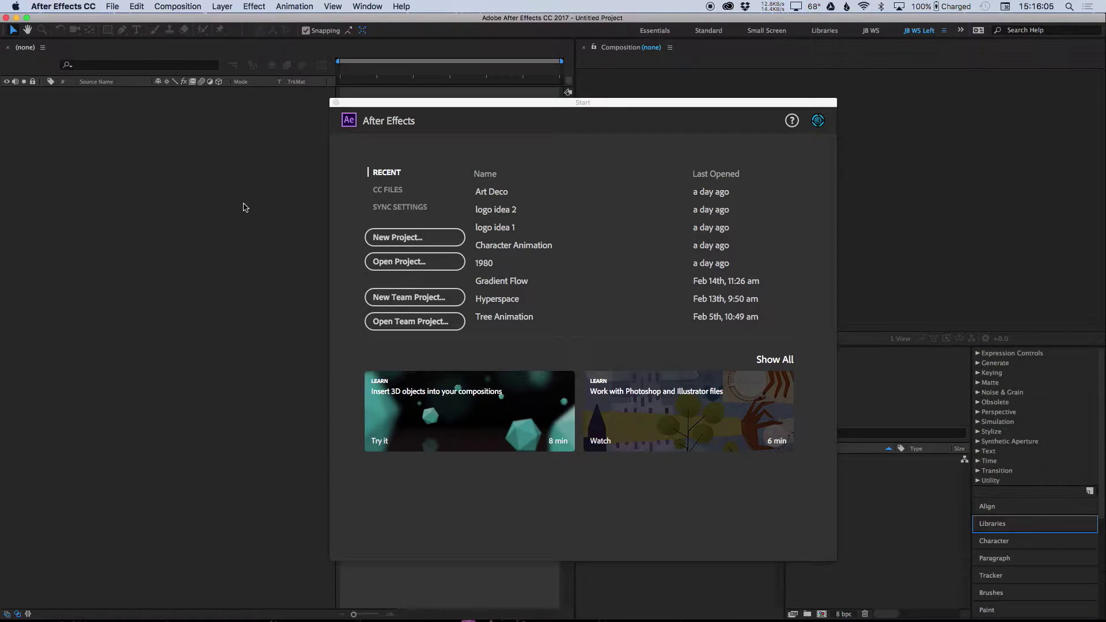
left_click(411, 233)
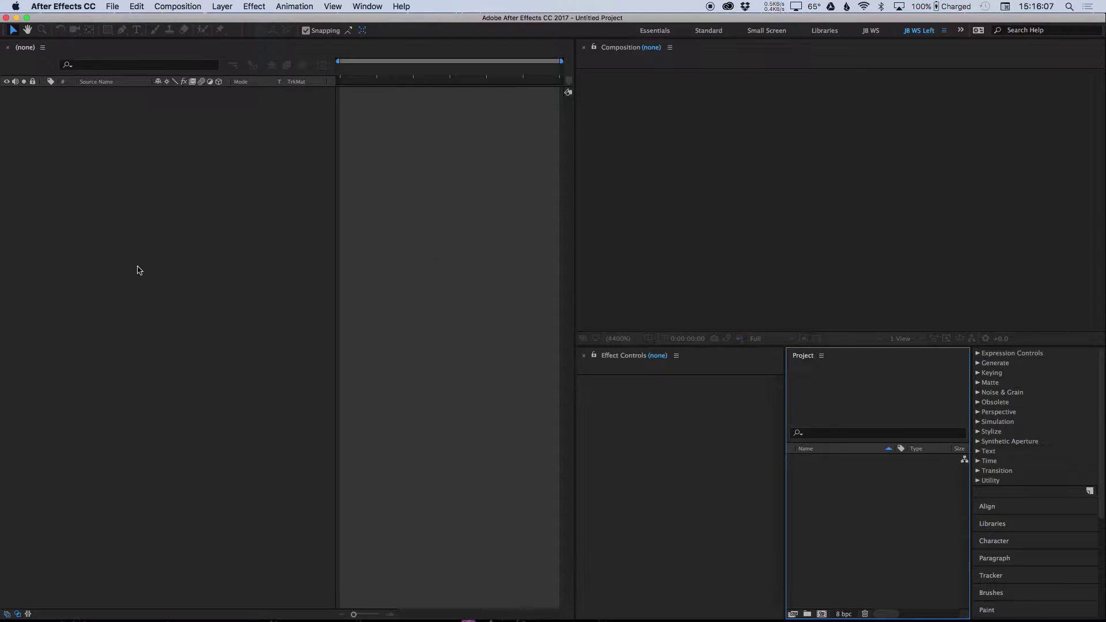
left_click(870, 31)
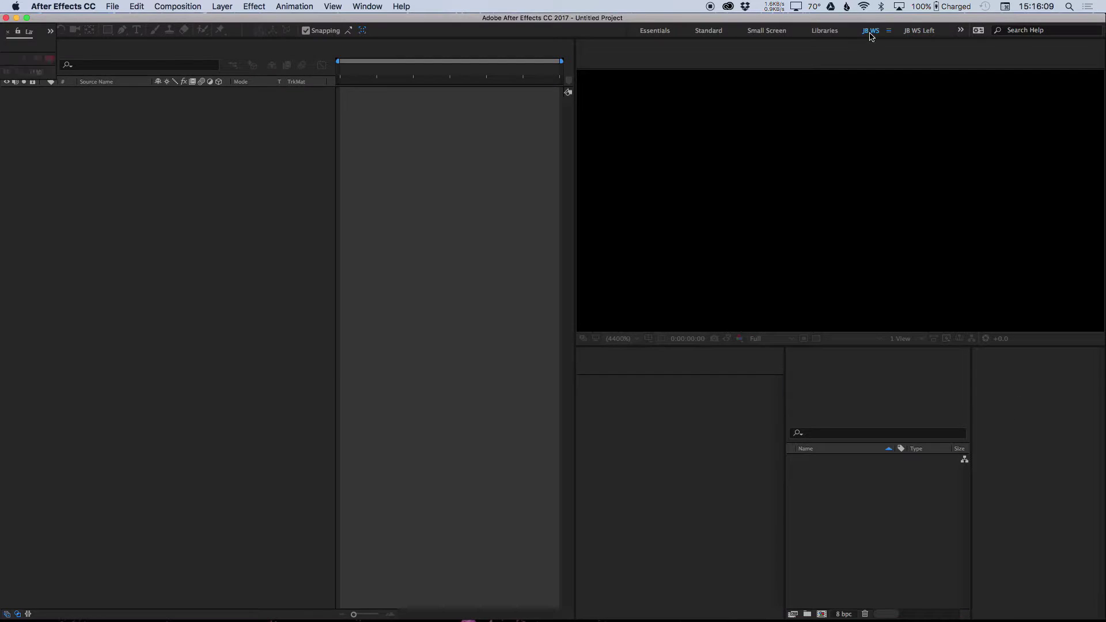
Set up a new composition named Trip Path with a duration of 0;00;05;00
key("super+n")
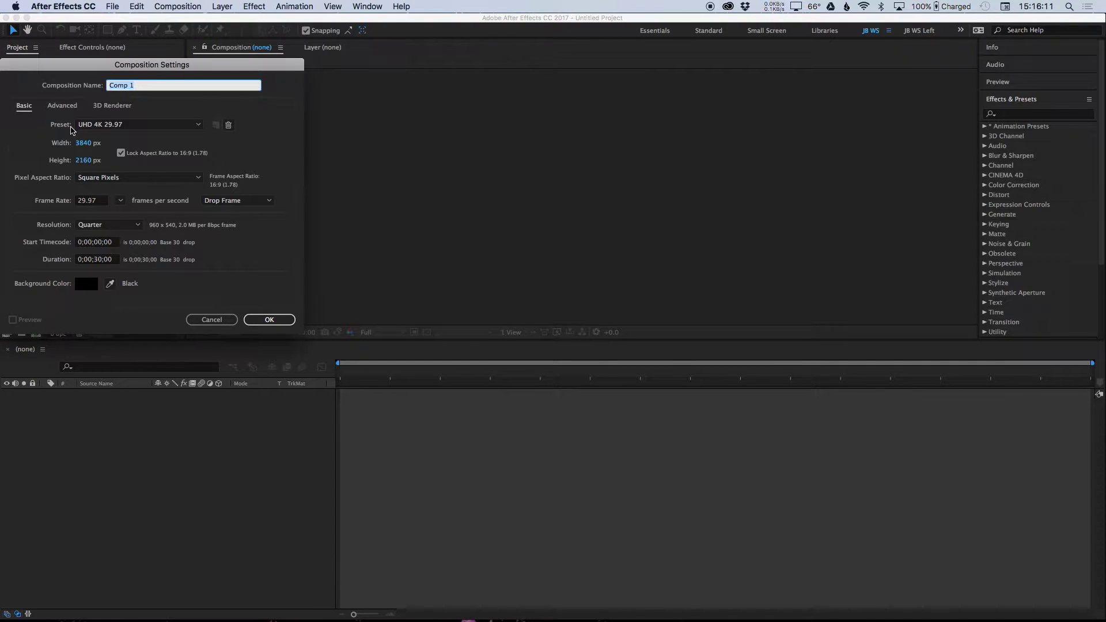
left_click(90, 262)
left_click(108, 260)
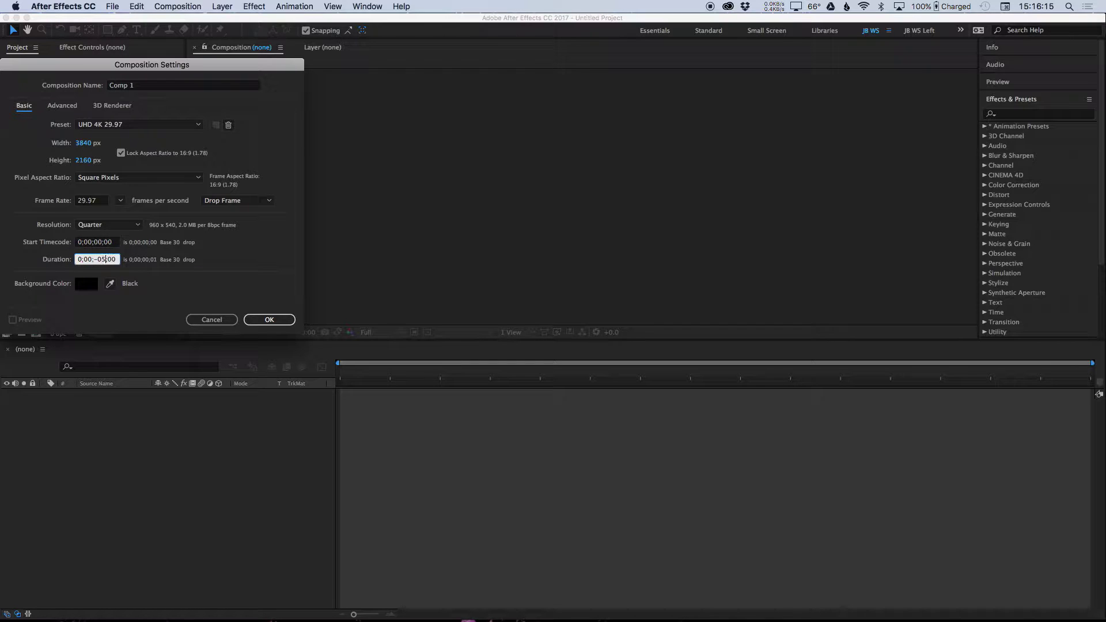
key("BackSpace")
left_click(160, 85)
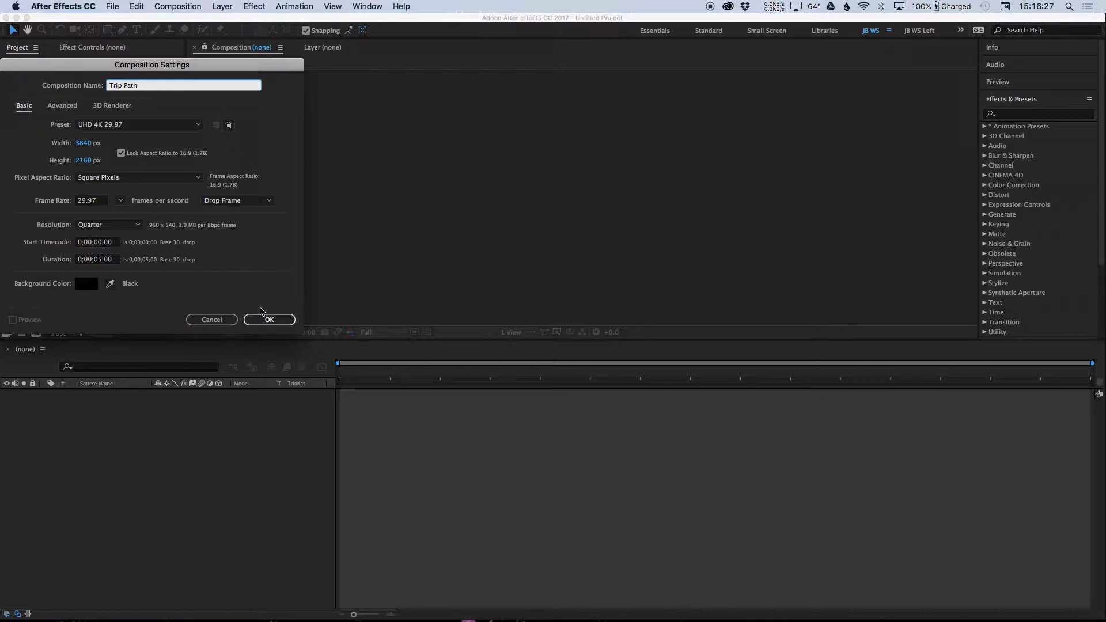
left_click(276, 322)
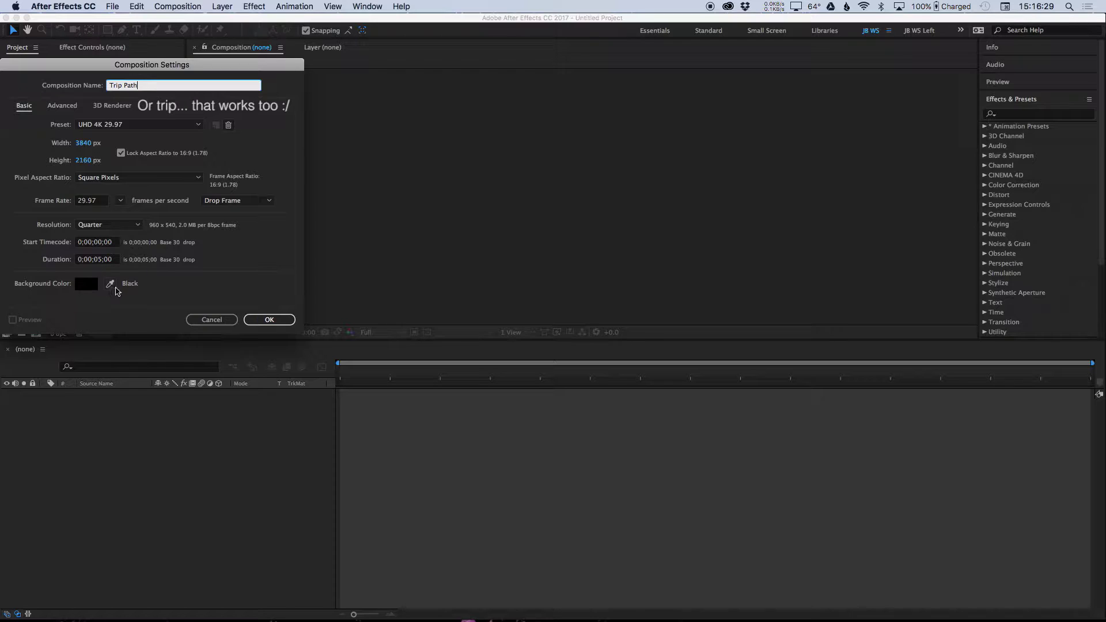
Set the composition's background colour to white (FFFFFF) and create the composition
left_click(92, 285)
mouse_move(178, 105)
left_mouse_down()
mouse_move(176, 75)
mouse_move(158, 81)
left_mouse_up()
left_click(151, 83)
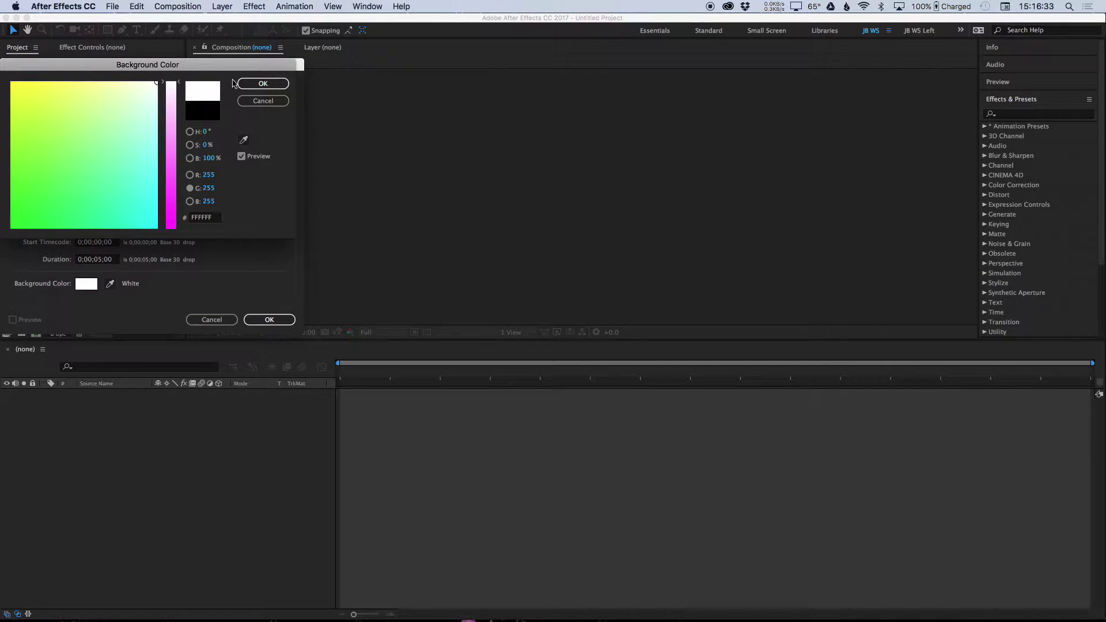
left_click(263, 85)
left_click(269, 320)
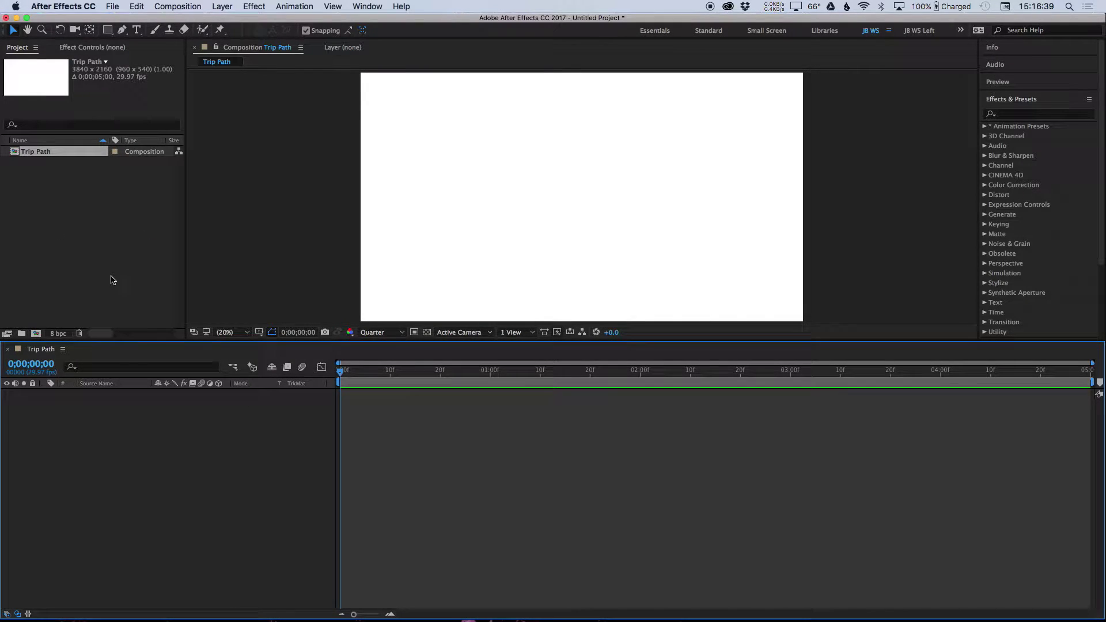
Import Trip Path.ai from the Desktop and add it as a layer in the Trip Path composition
key("super+o")
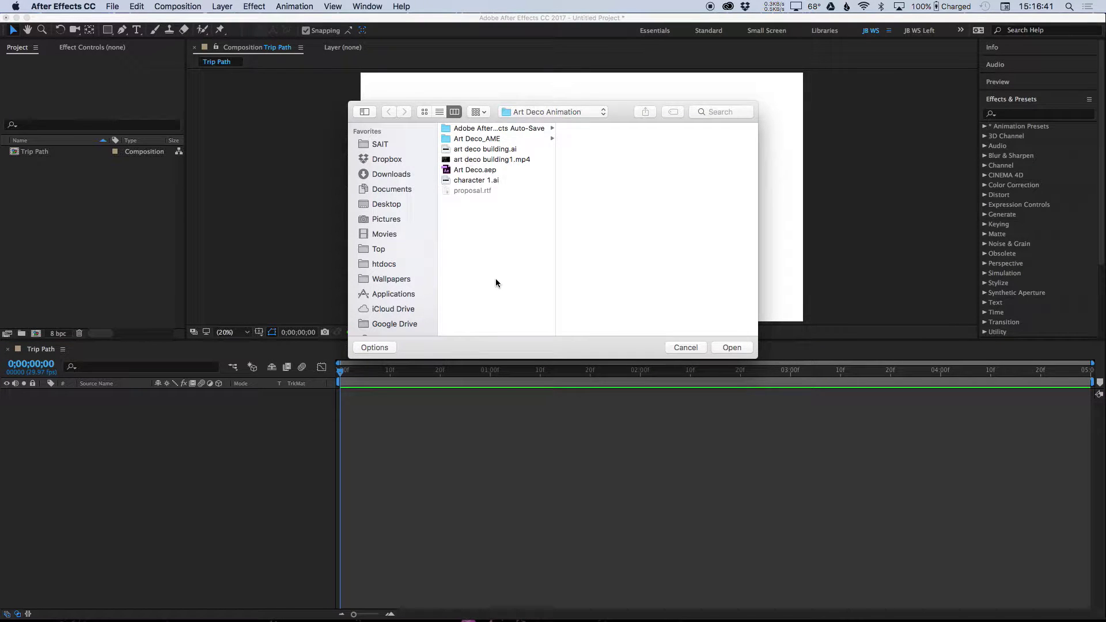
key("super+d")
key("t")
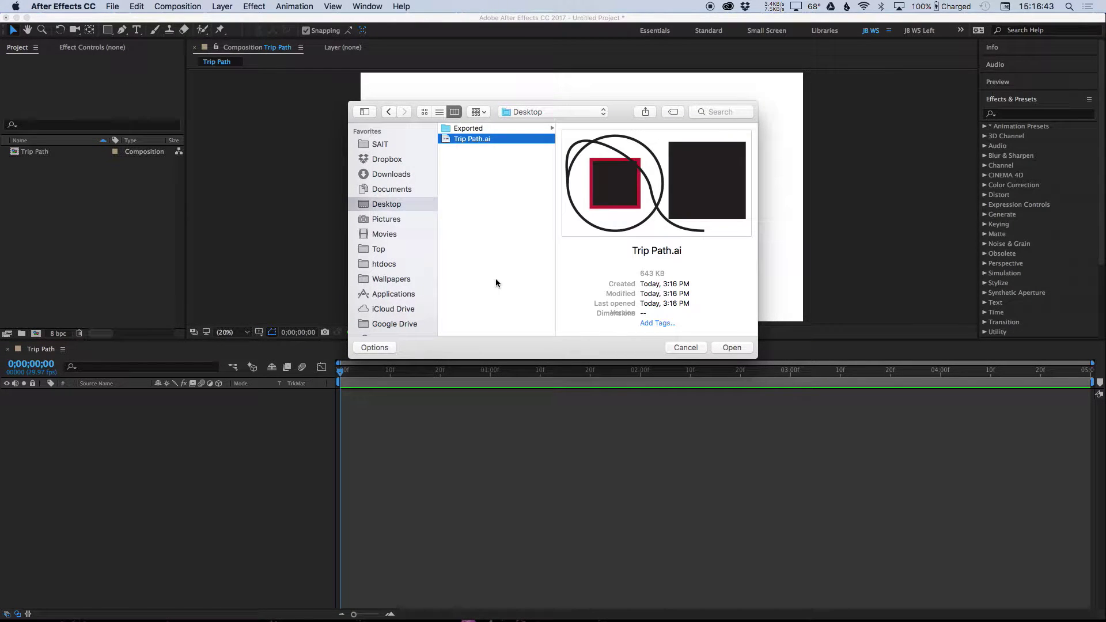
key("Return")
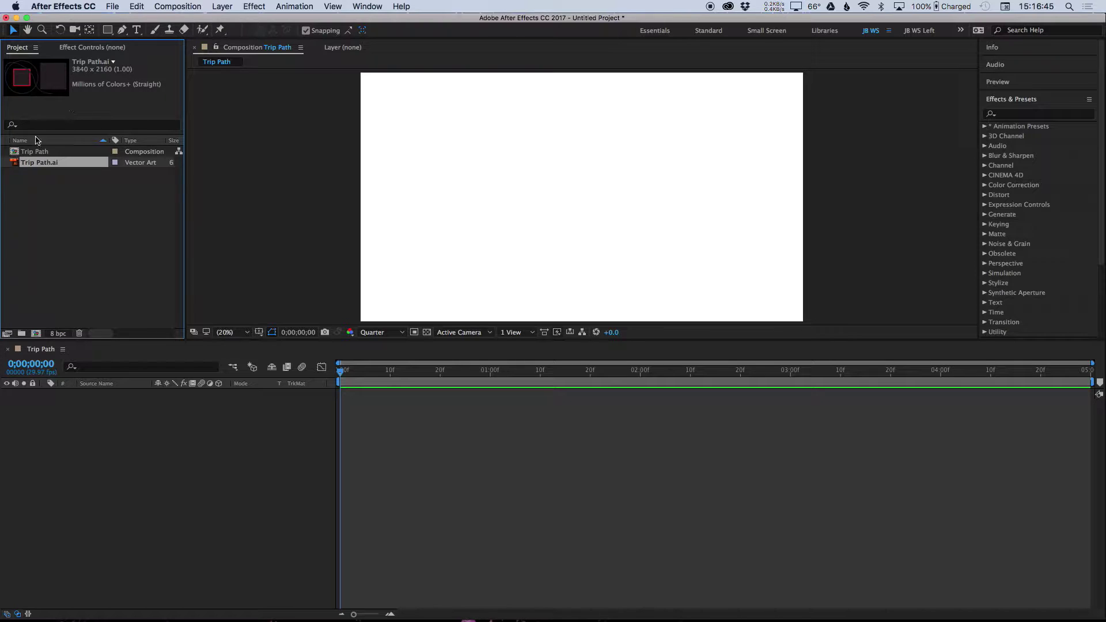
left_click_drag(39, 167, 143, 455)
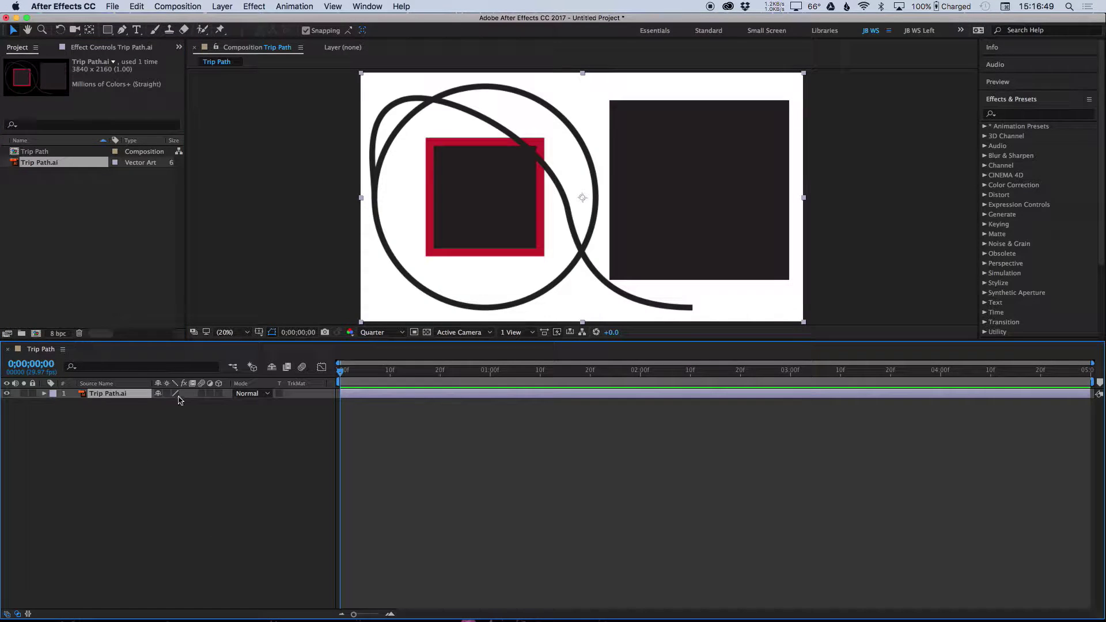
Create shapes from the Trip Path.ai vector layer in the Trip Path composition
right_click(129, 397)
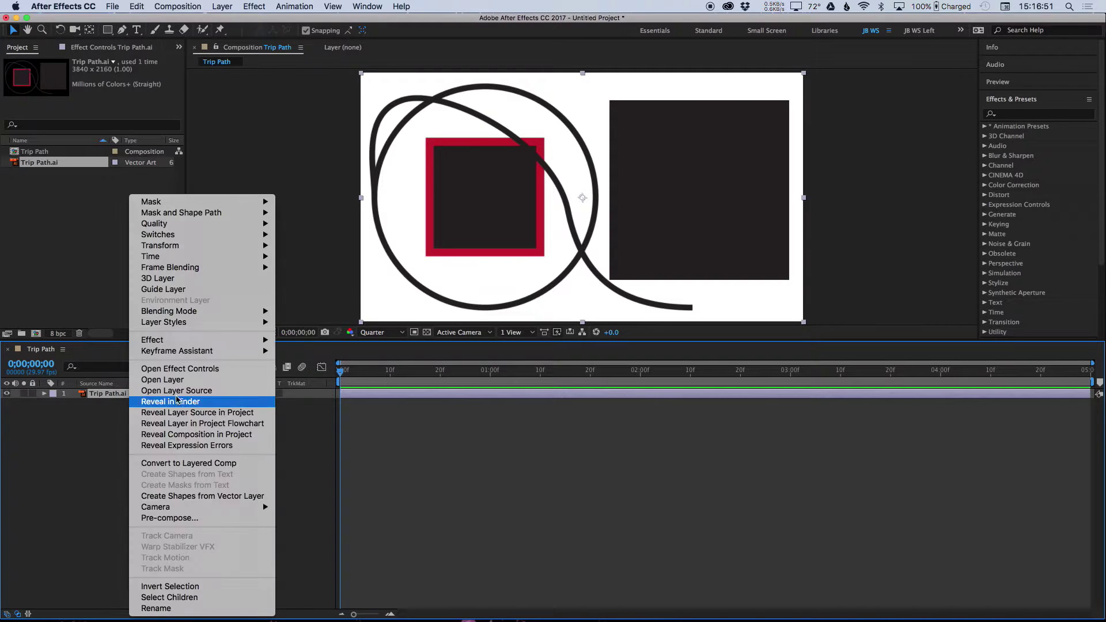
left_click(252, 496)
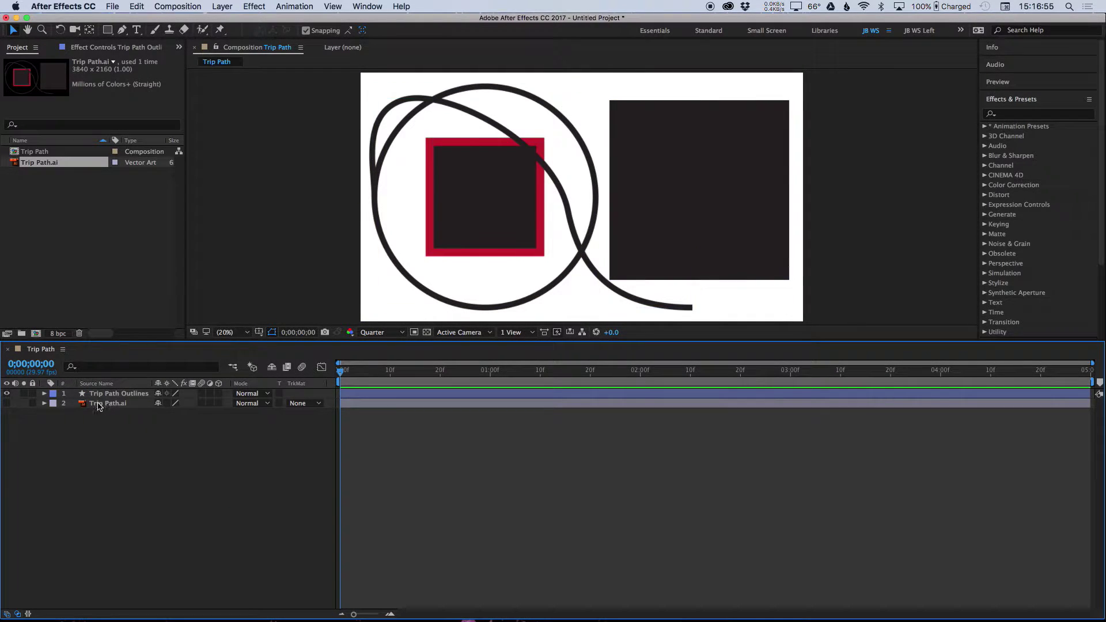
right_click(99, 404)
left_click(33, 462)
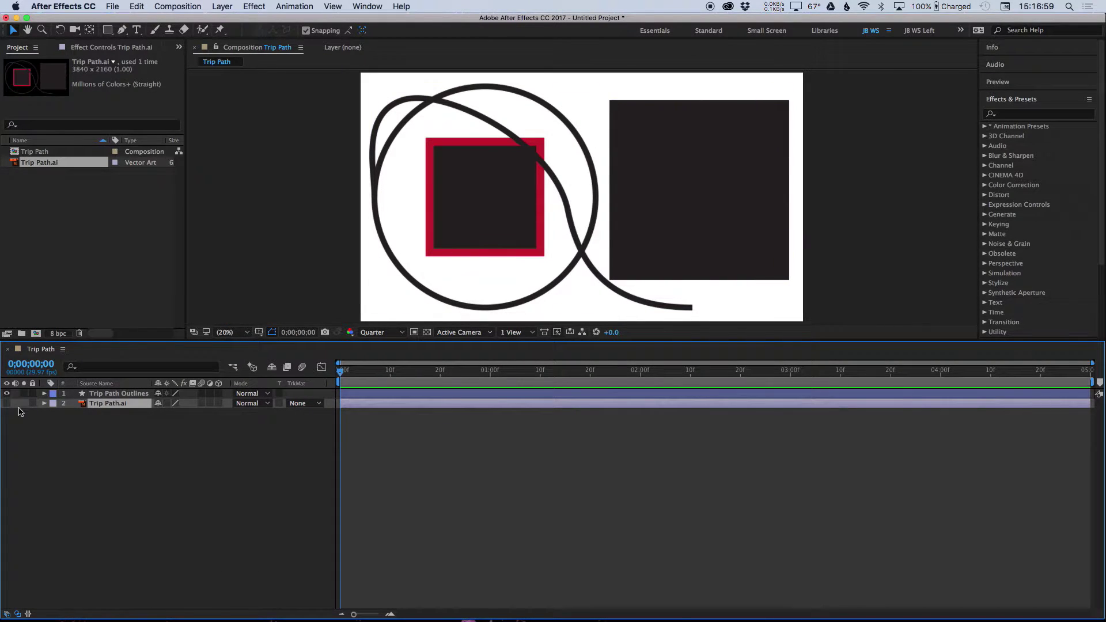
Compare the Trip Path Outlines shape layer with the original Trip Path.ai layer by toggling their visibility
left_click(106, 398)
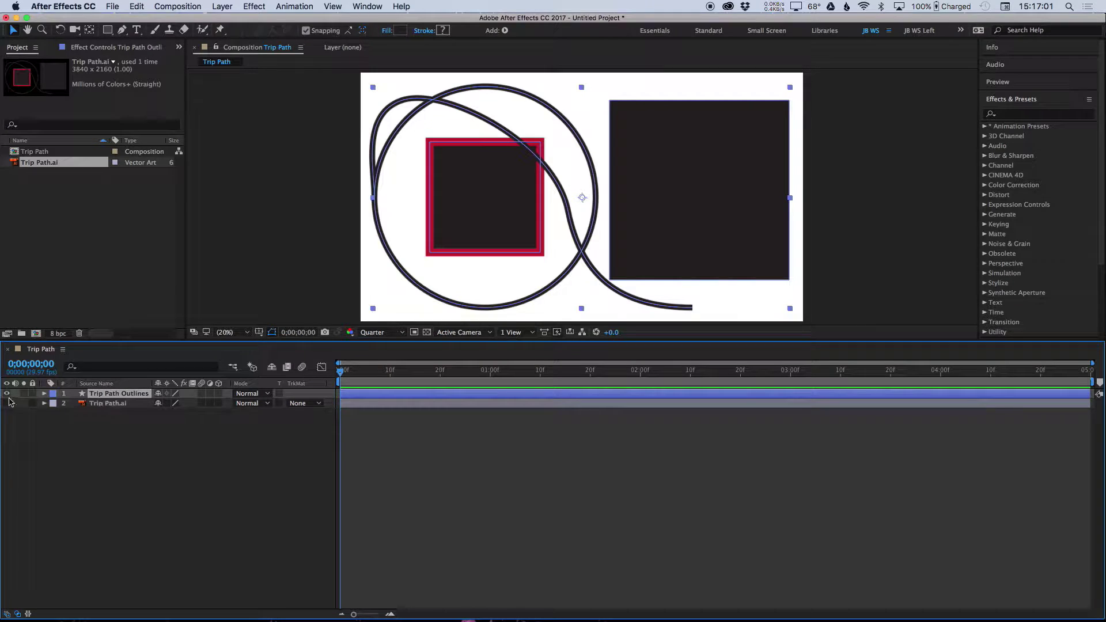
left_click(7, 403)
left_click(7, 402)
left_click(7, 394)
left_click(6, 403)
left_click(7, 403)
left_click(7, 393)
Expand the Trip Path Outlines layer and delete the original Trip Path.ai layer from the composition
left_click(44, 394)
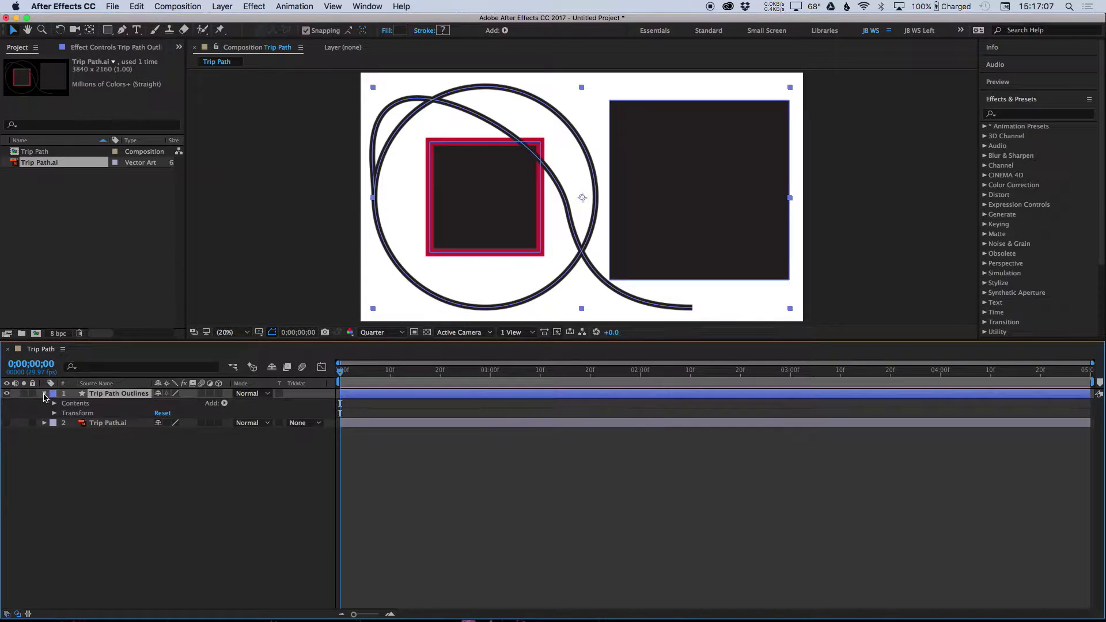
left_click(113, 424)
key("Delete")
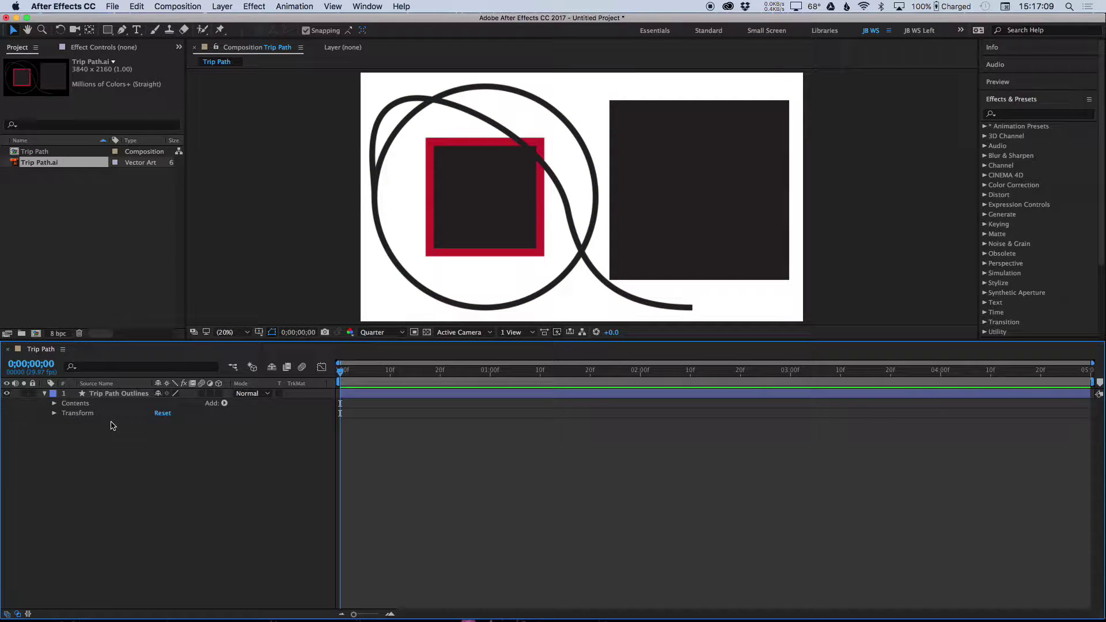
left_click(45, 258)
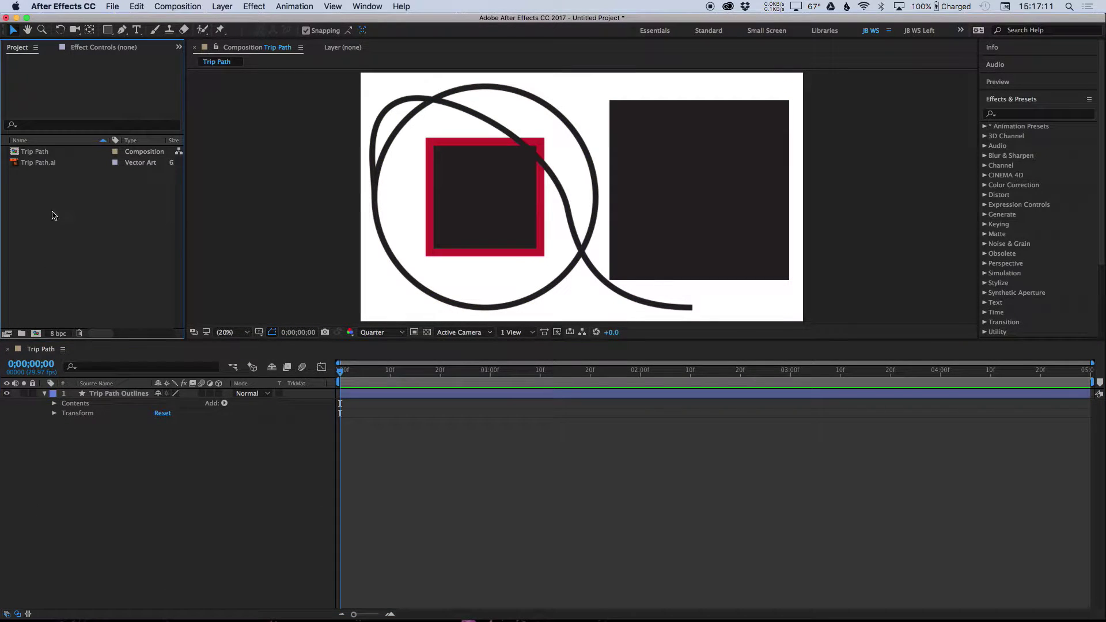
left_click(35, 164)
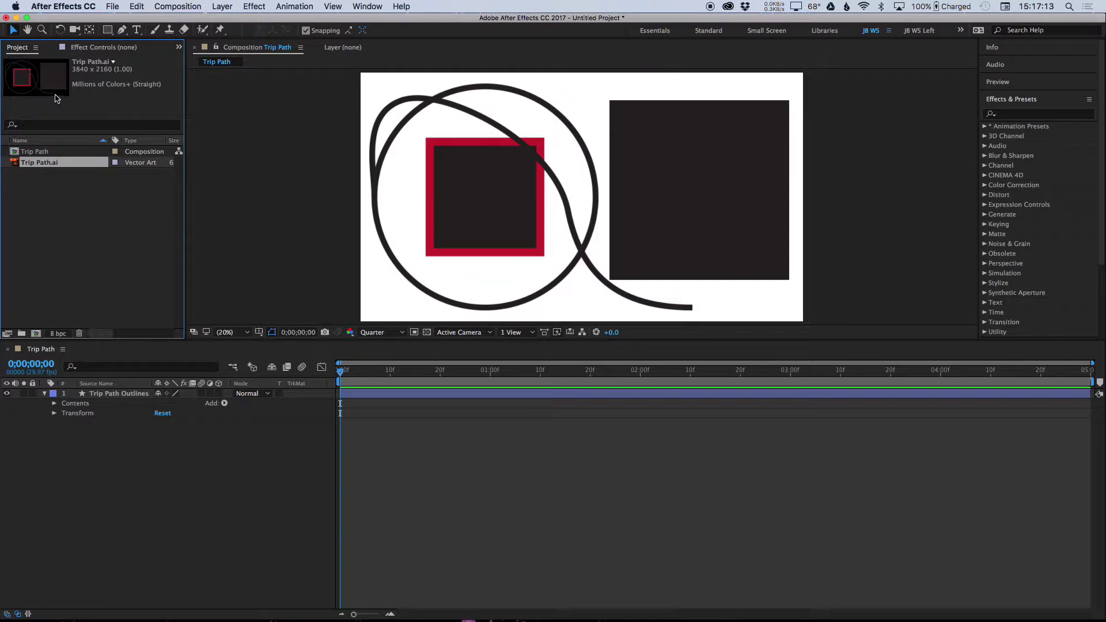
left_click(86, 444)
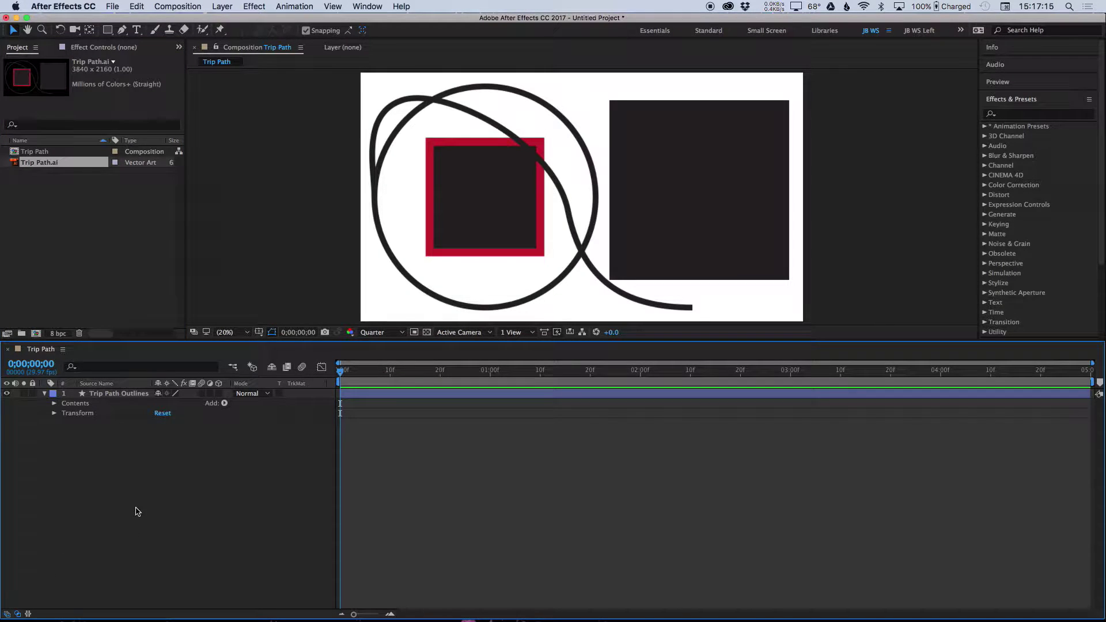
left_click(113, 394)
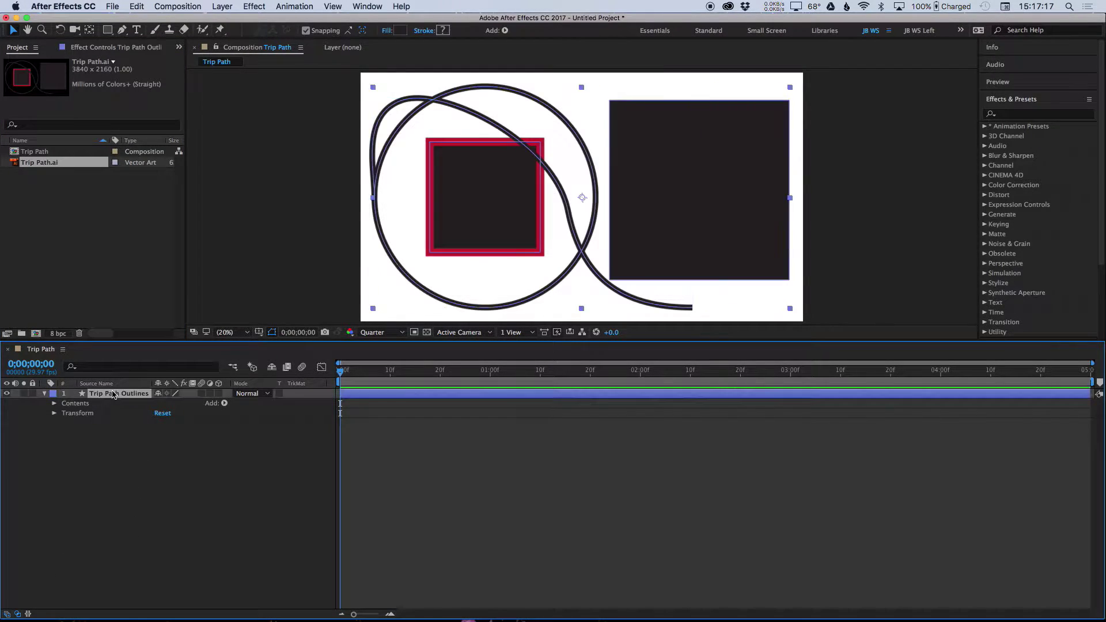
left_click(132, 495)
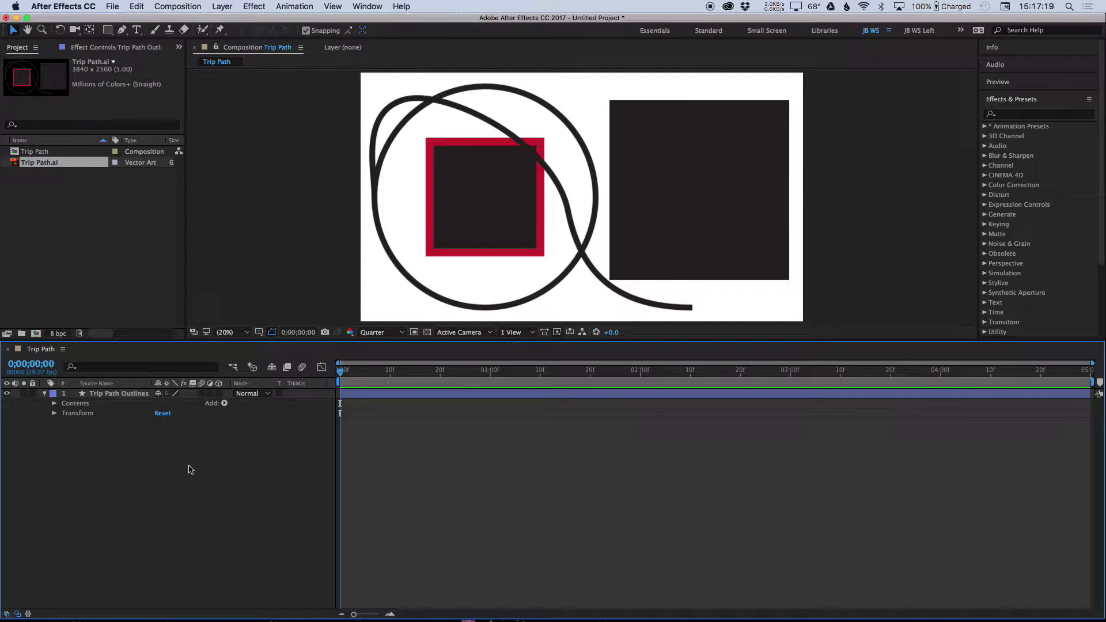
left_click(136, 395)
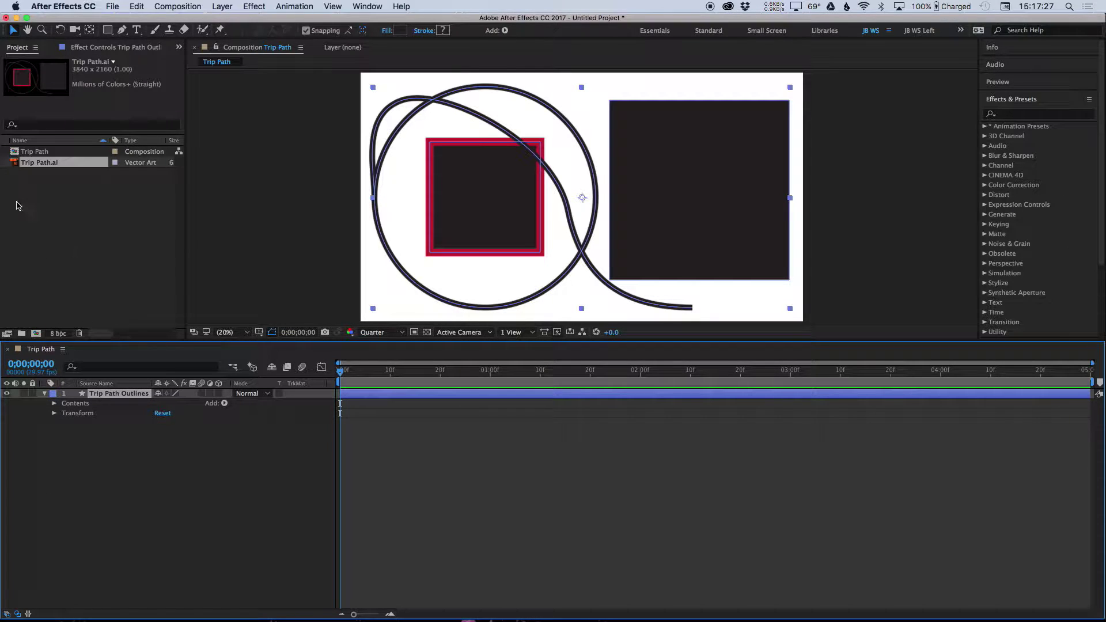
left_click(114, 256)
left_click(490, 180)
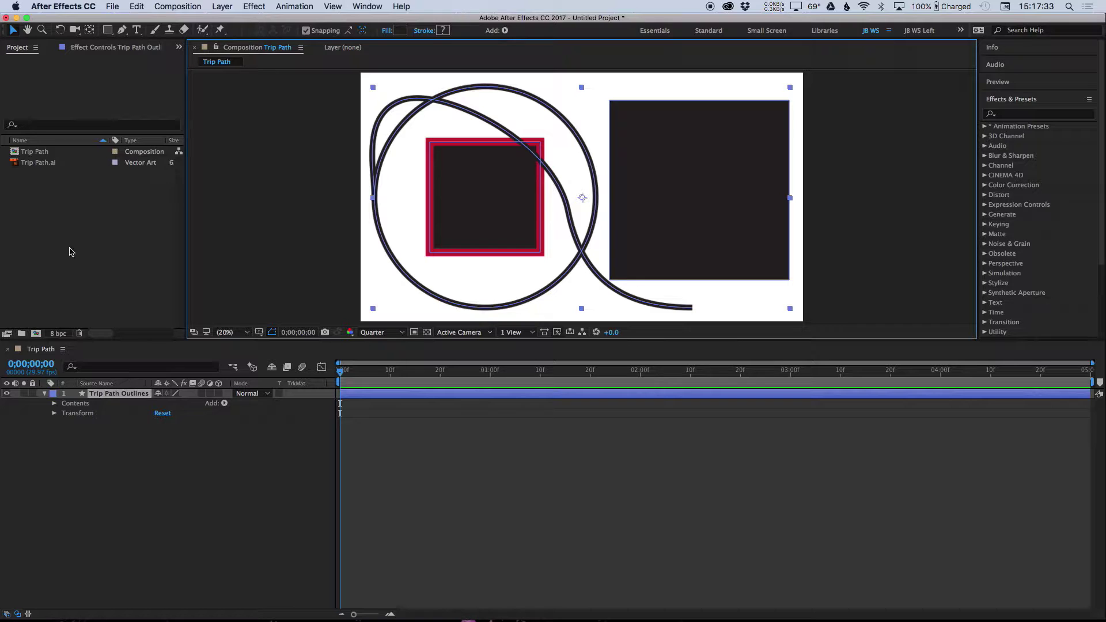
left_click(33, 164)
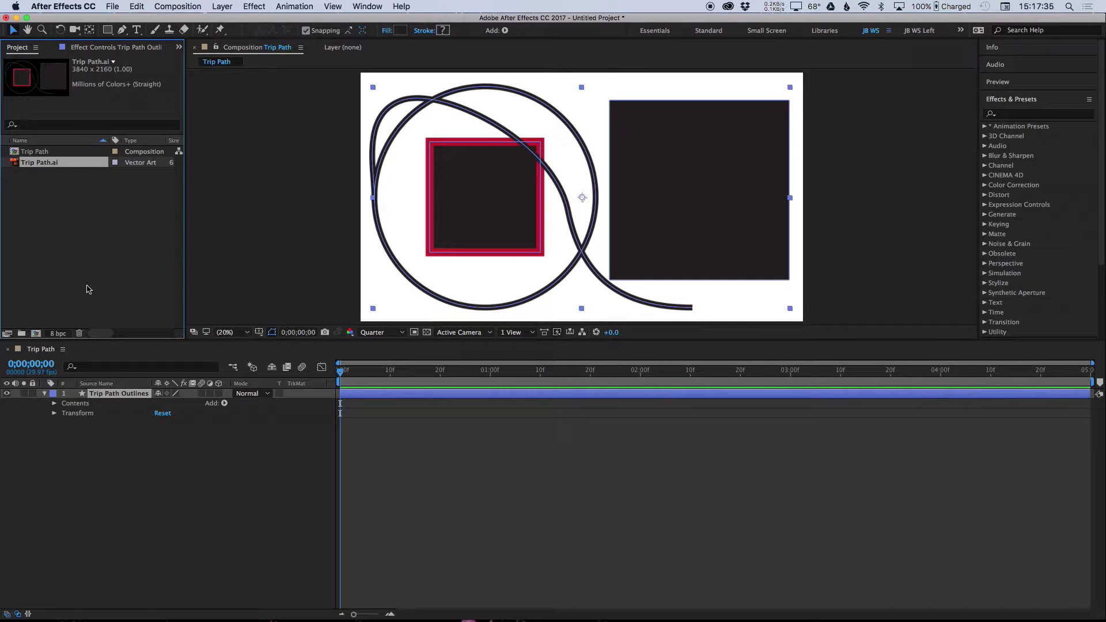
Switch to Illustrator and set the stroke colour of the square inside the circle to 20bc3a
left_click(44, 199)
left_click(41, 164)
key("ctrl+Up")
key("ctrl+Up")
key("ctrl+Up")
left_click(35, 222)
left_click(280, 171)
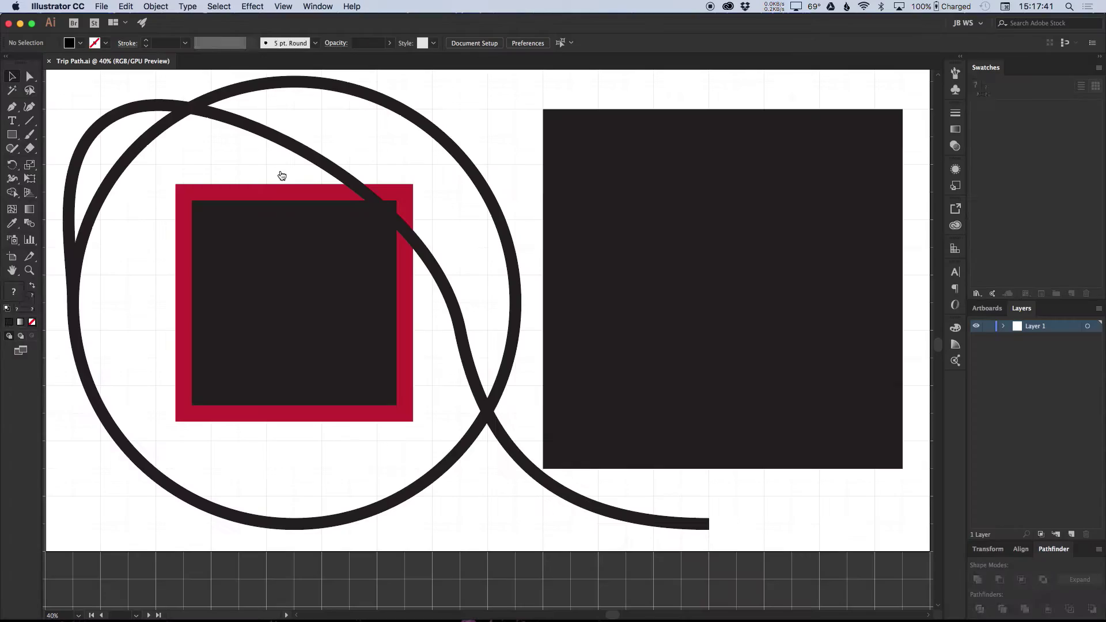
left_click(222, 291)
left_click(37, 300)
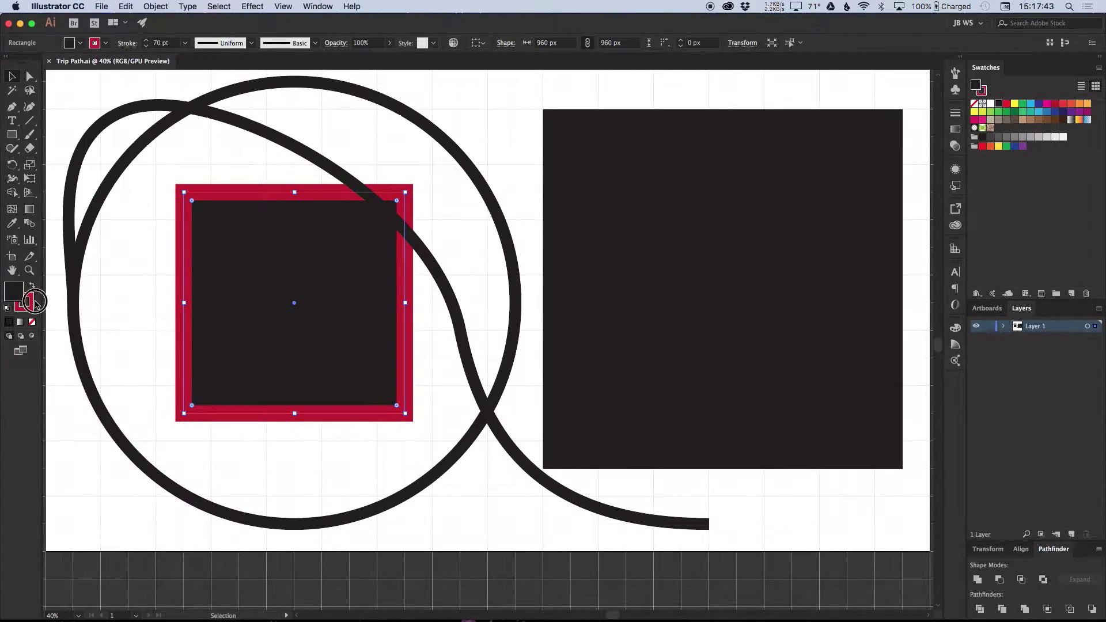
double_click(34, 301)
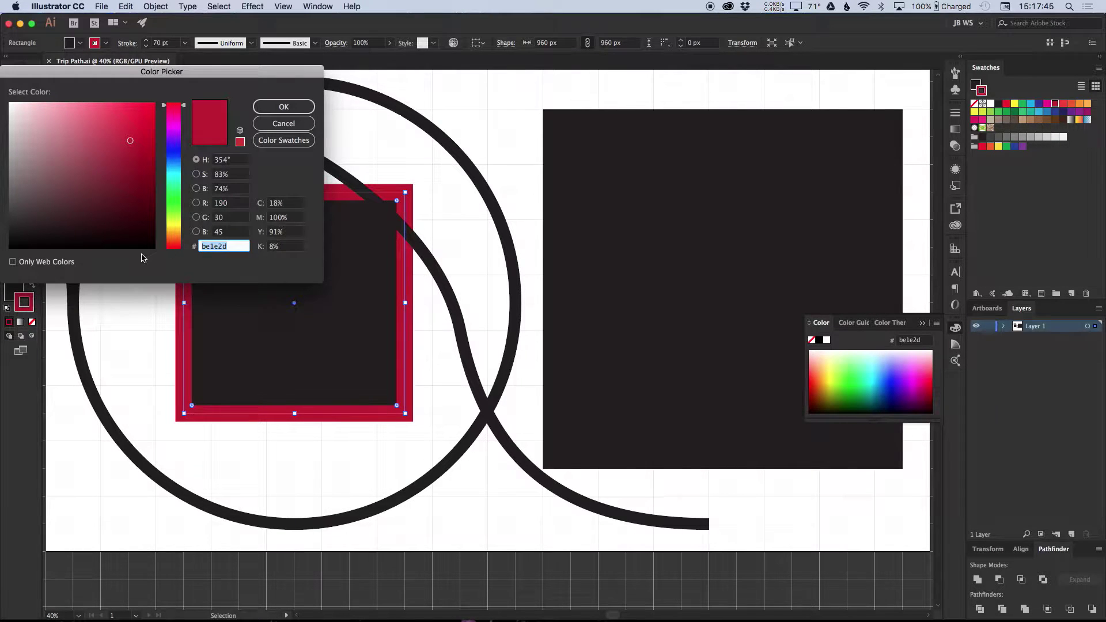
type("20bc3a")
key("Return")
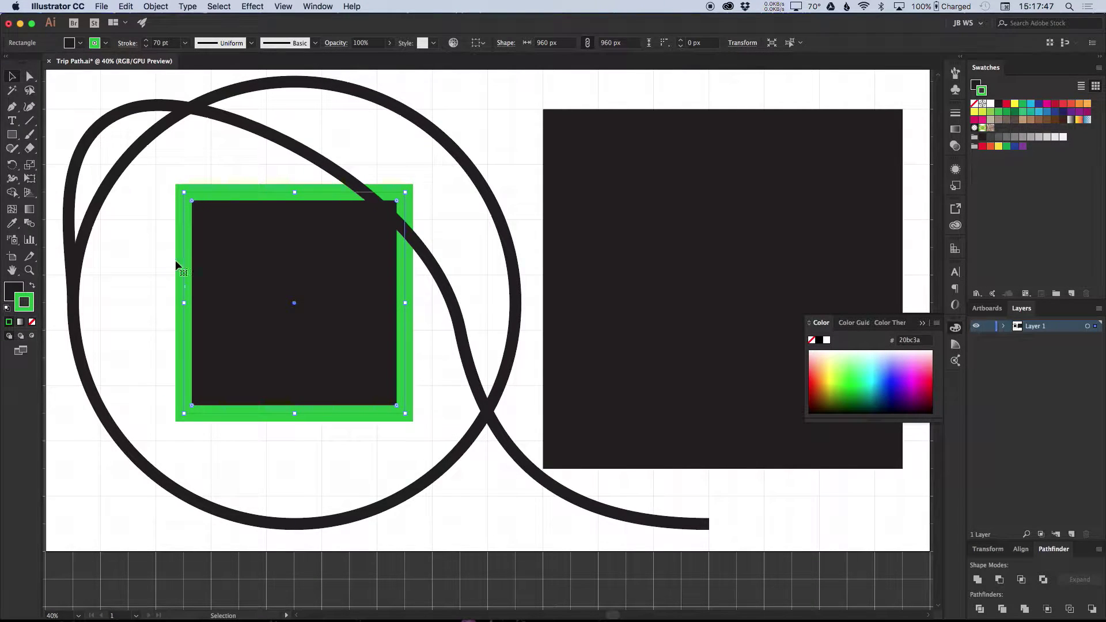
Save the Illustrator document, return to After Effects and select the Trip Path Outlines layer
left_click(147, 268)
key("super+s")
key("ctrl+Up")
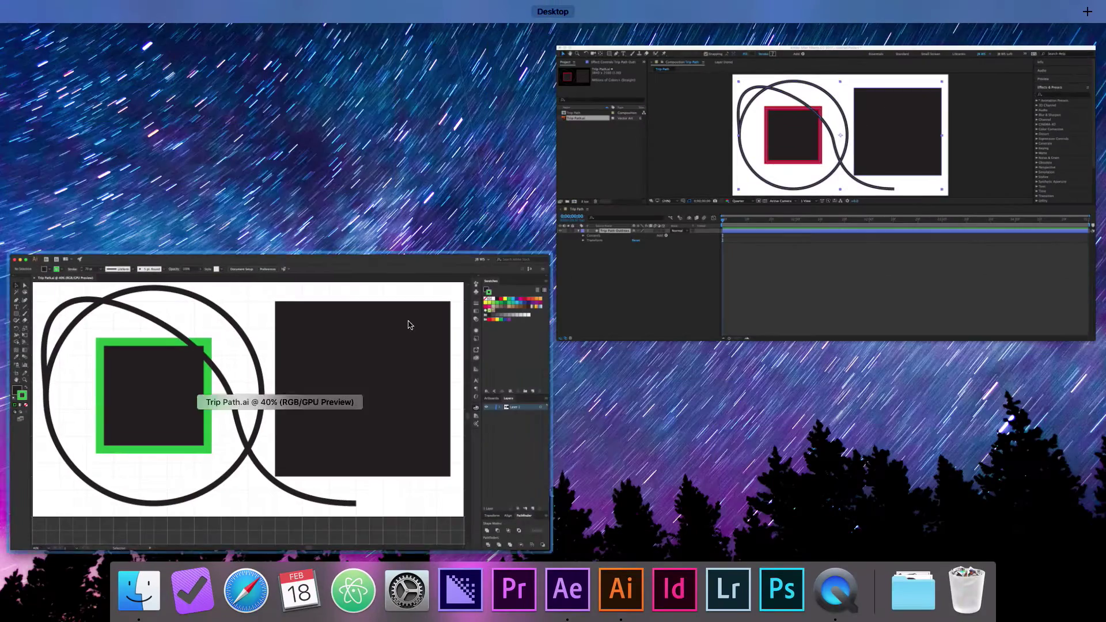
left_click(728, 181)
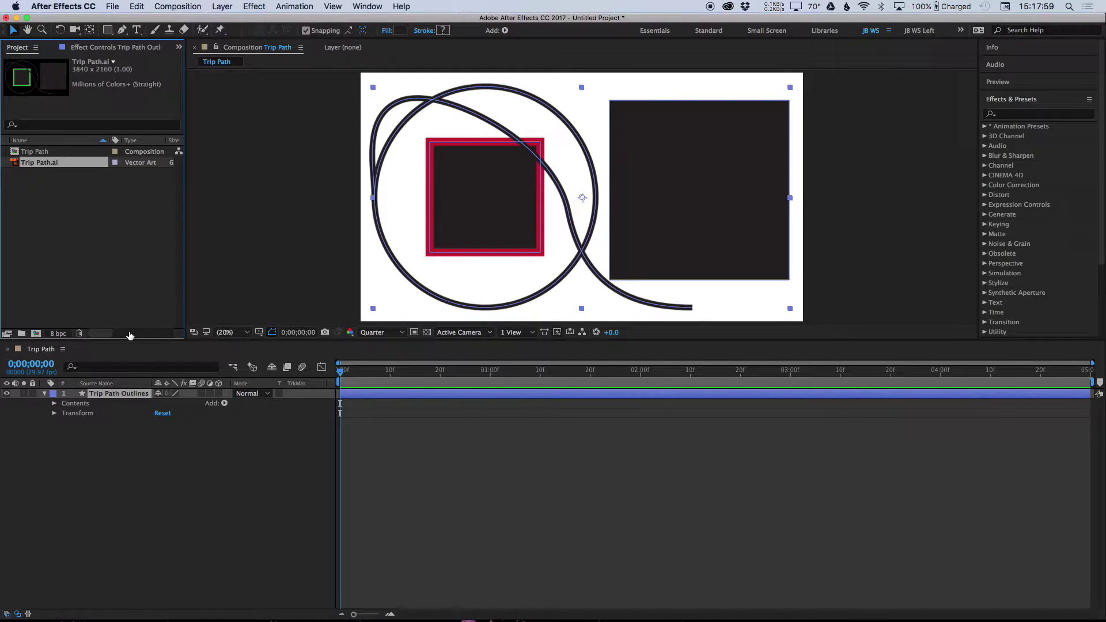
left_click(148, 444)
left_click(111, 395)
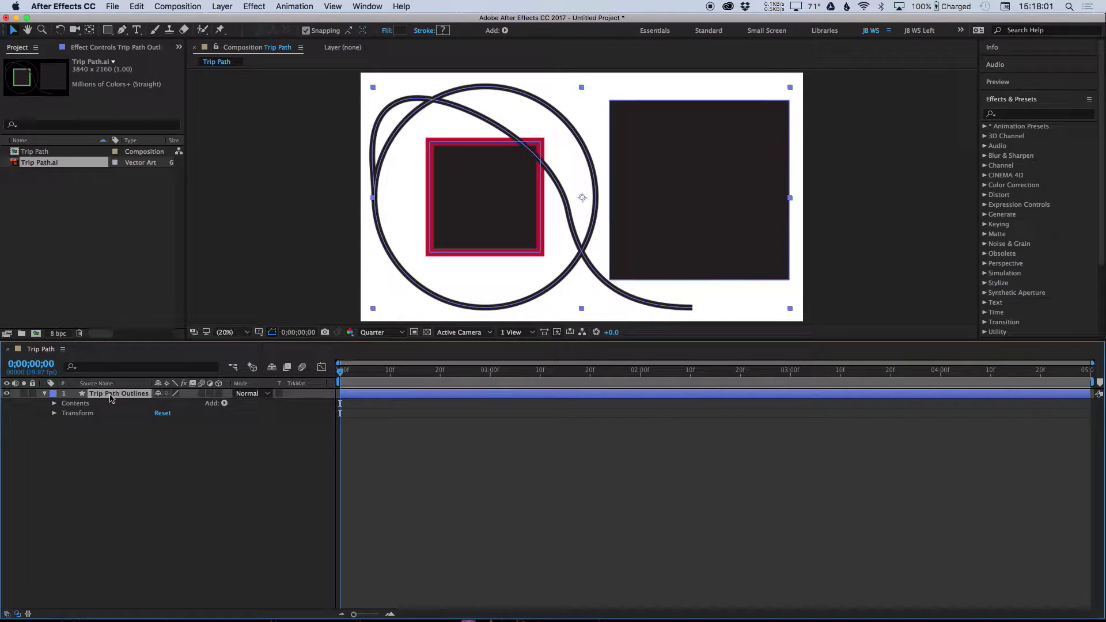
Add the updated Trip Path.ai to the composition below the outlines layer and create shapes from it
left_click_drag(38, 167, 94, 469)
right_click(94, 422)
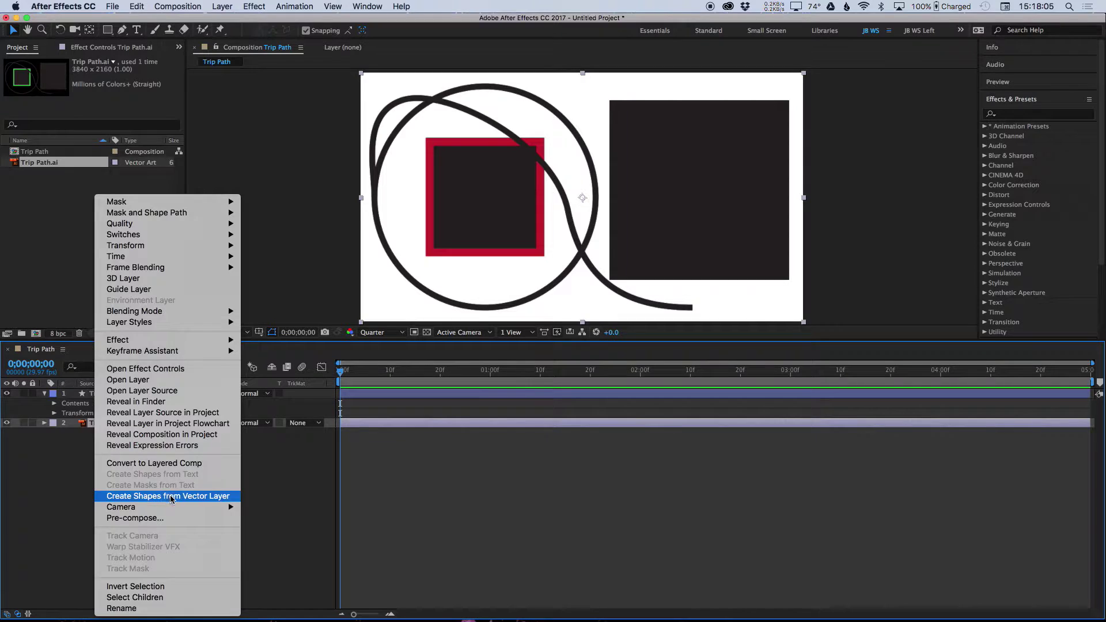
left_click(164, 496)
Delete the old red-stroked Trip Path Outlines layer and the Trip Path.ai layer, keeping only the new outlines layer
left_click(6, 394)
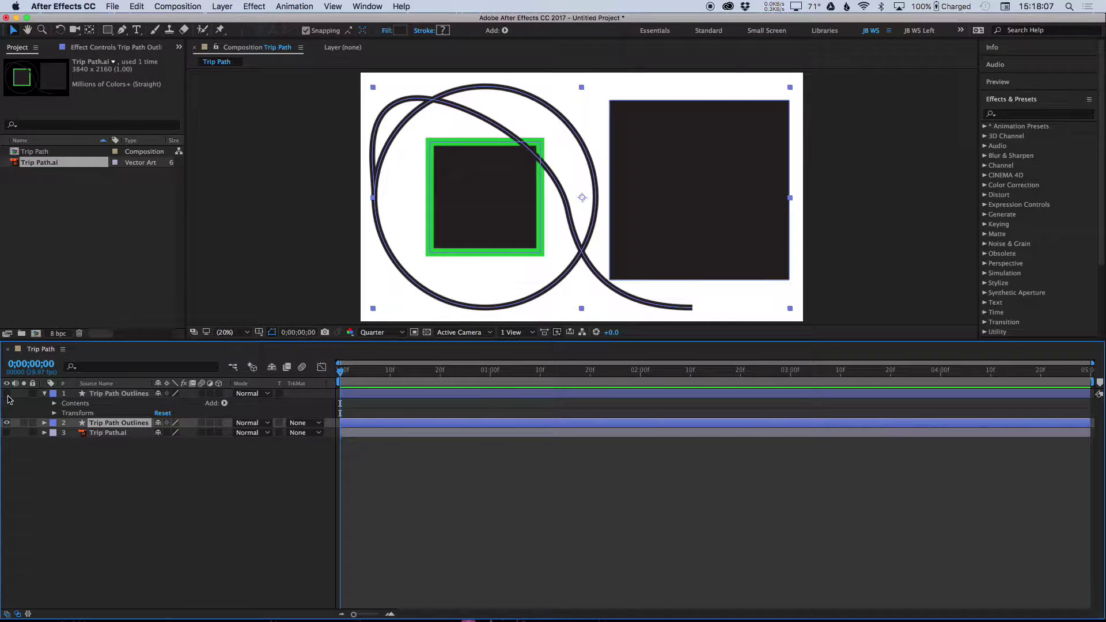
left_click(113, 394)
key("Delete")
left_click(113, 404)
key("Delete")
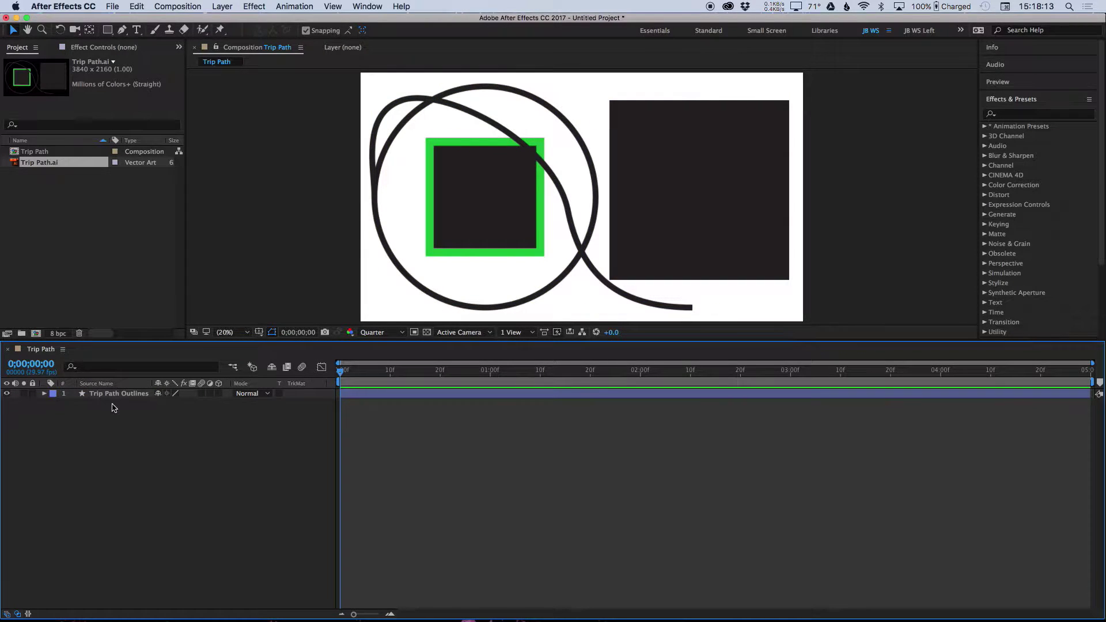
Expand the contents of the new Trip Path Outlines layer to show its shape groups
left_click(44, 394)
left_click(54, 403)
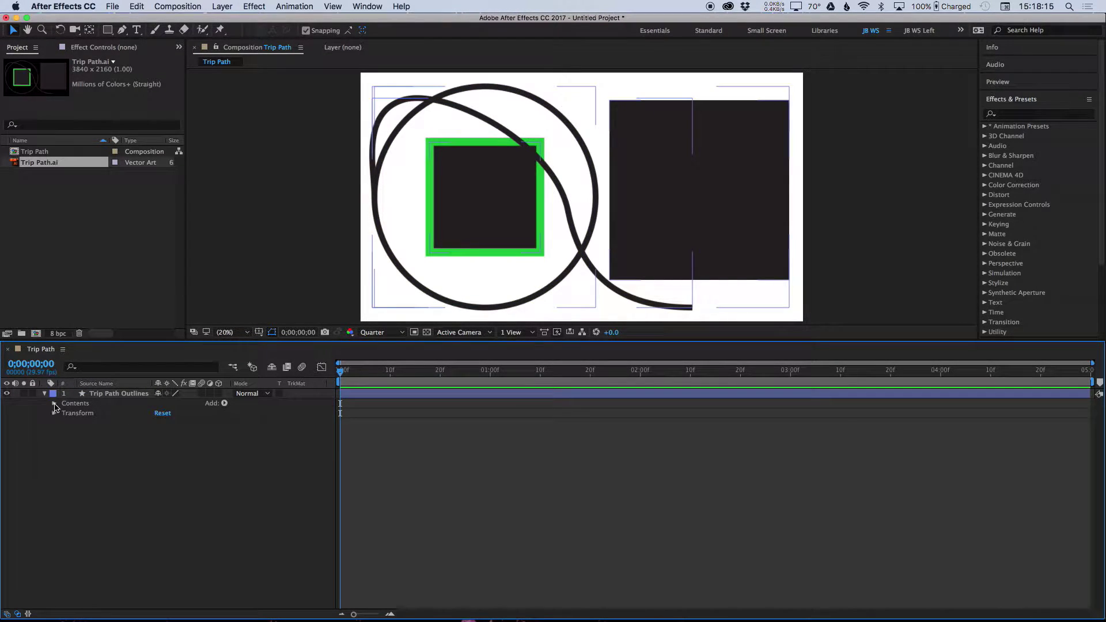
left_click(122, 394)
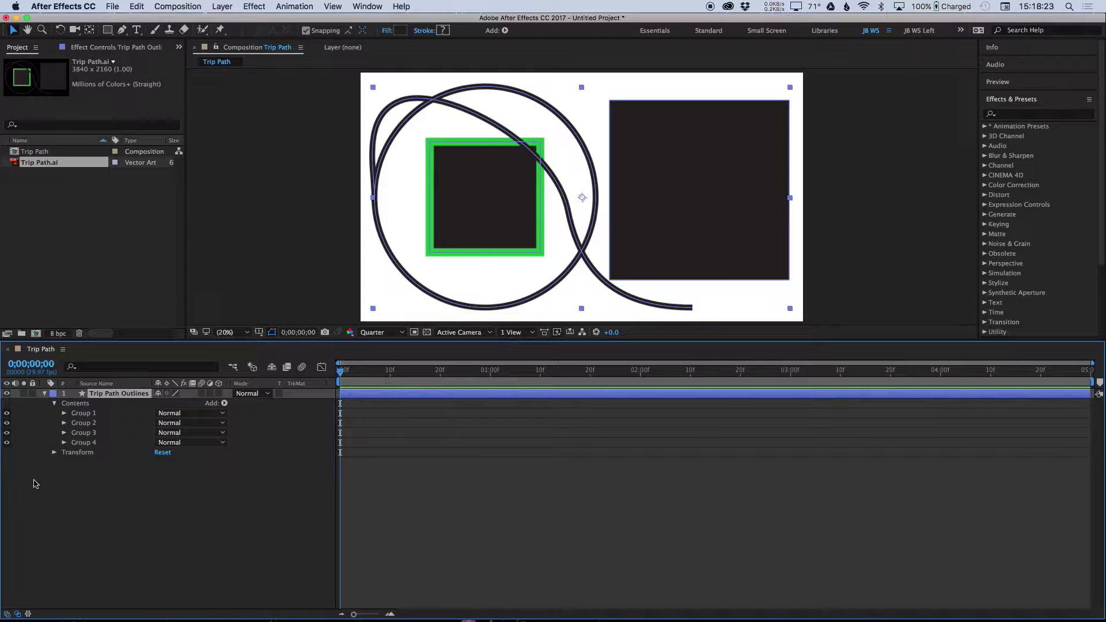
left_click(89, 414)
key("Up")
key("Up")
key("Up")
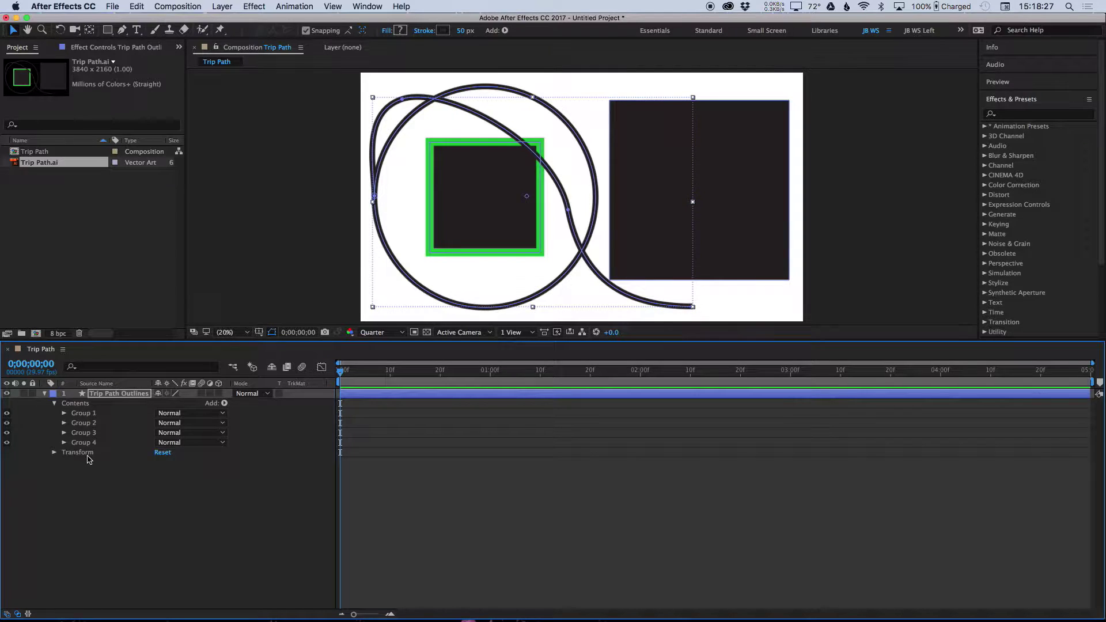
key("super+z")
key("super+z")
key("super+z")
key("super+z")
key("super+z")
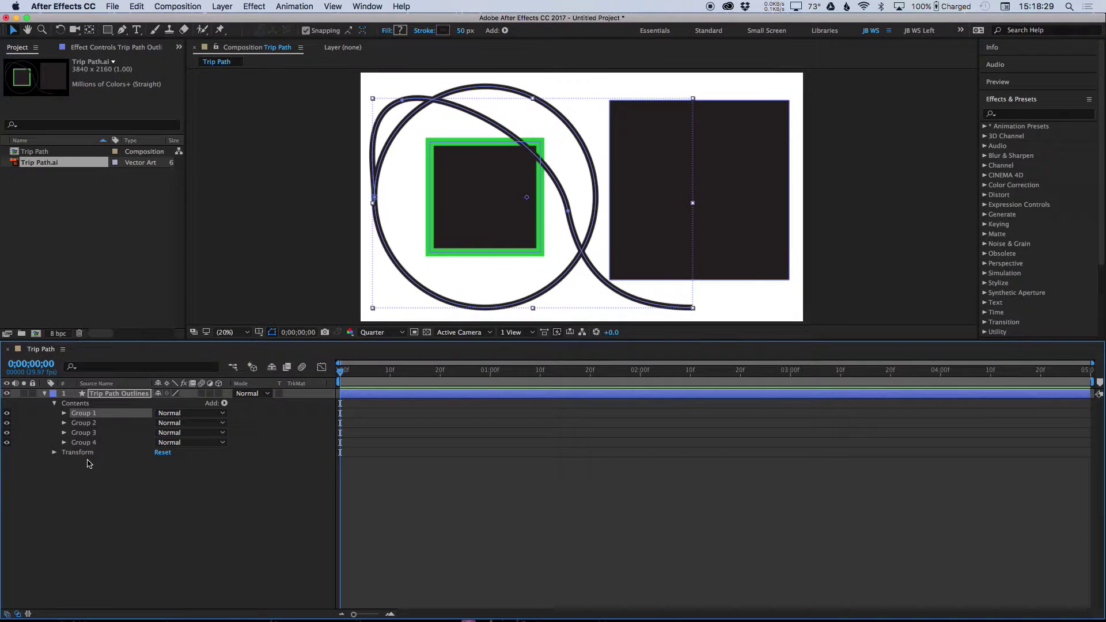
key("Delete")
Set the blending mode of Stroke 1 in Group 4 to Overlay, and collapse the group
left_click(64, 442)
left_click(82, 443)
left_click(87, 462)
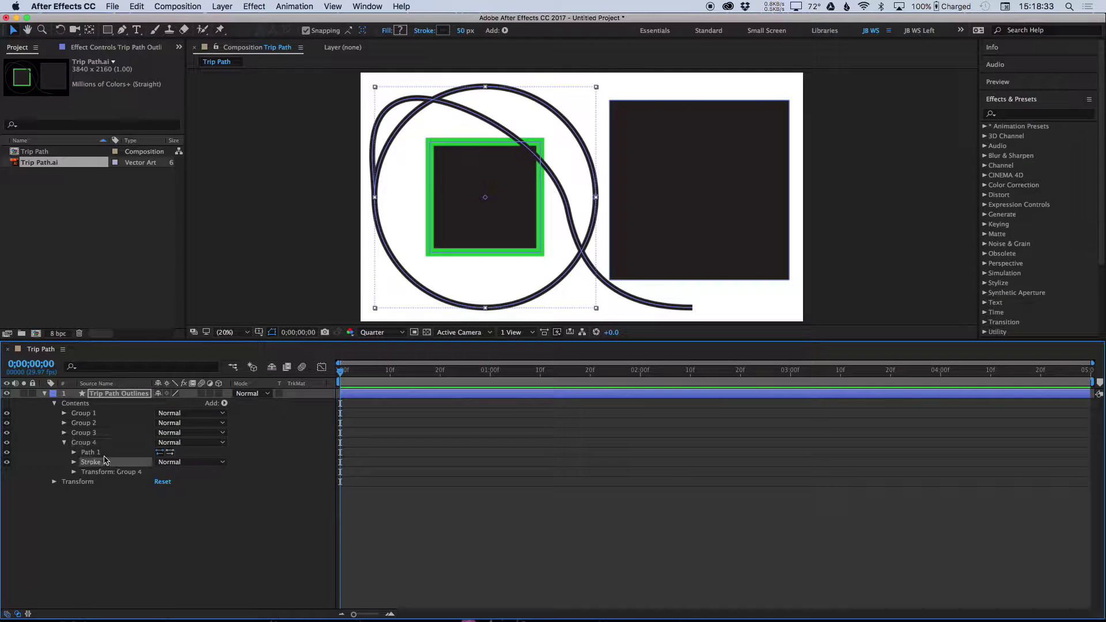
left_click(167, 462)
left_click(193, 477)
left_click(195, 465)
left_click(200, 464)
left_click(157, 465)
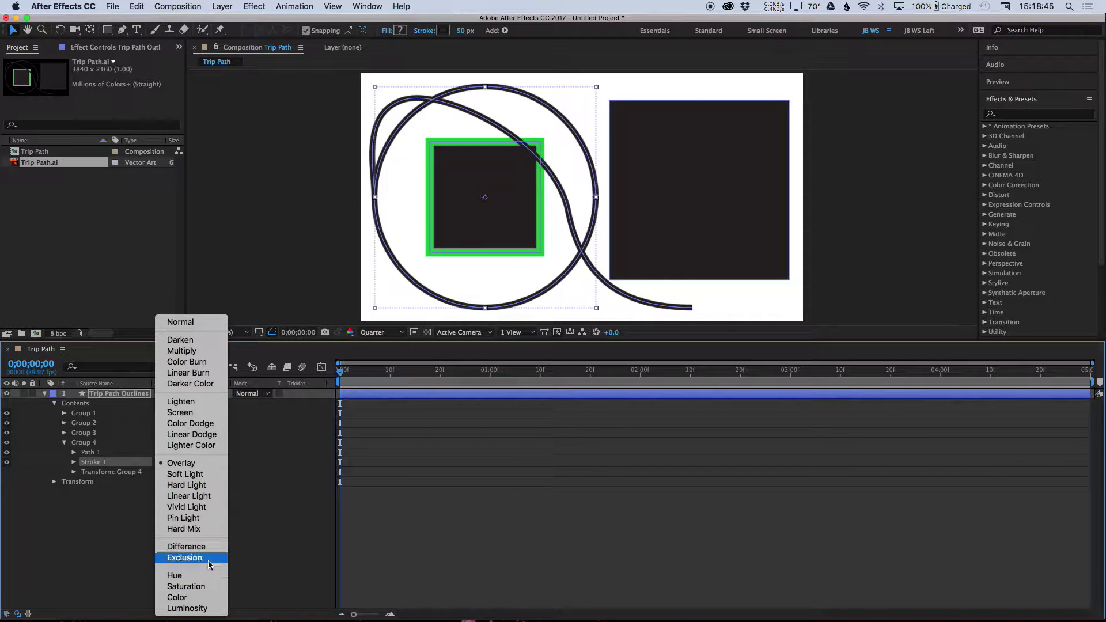
left_click(98, 505)
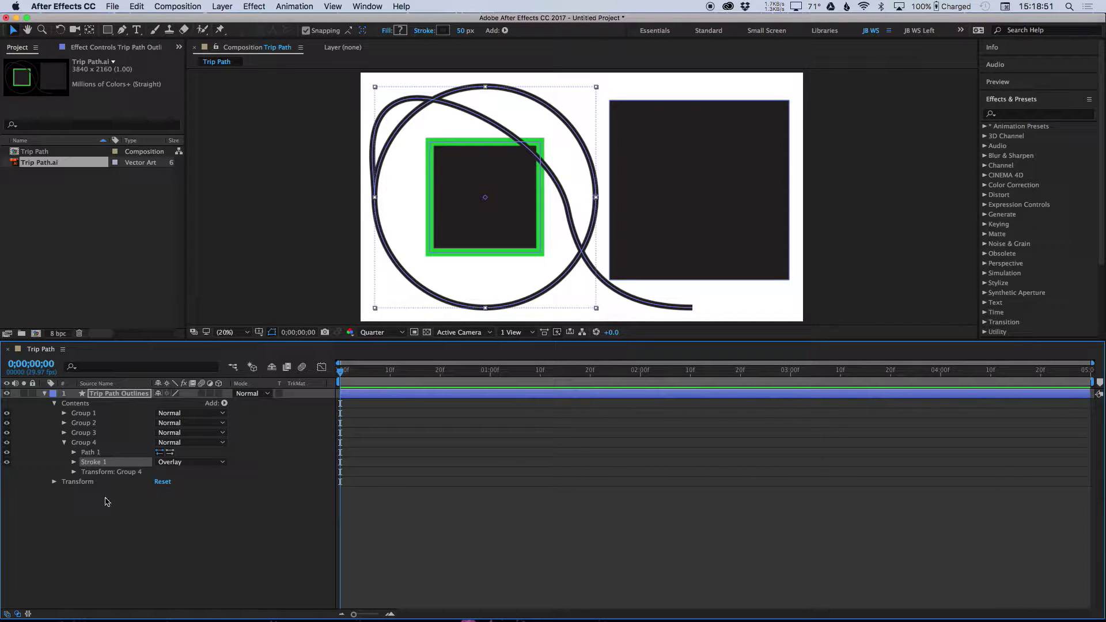
left_click(64, 443)
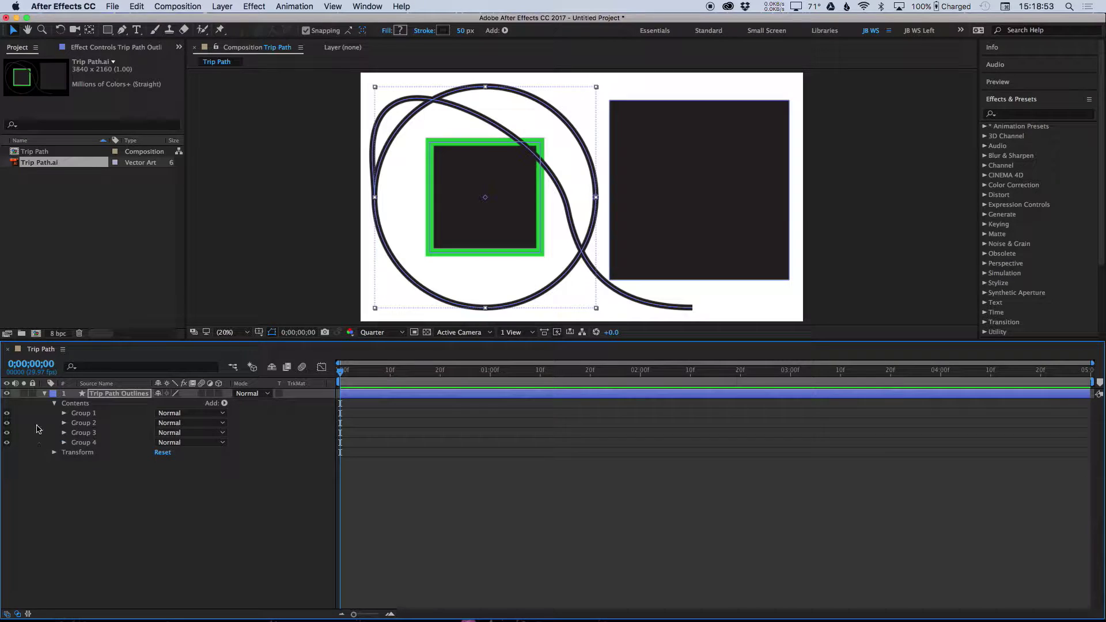
Inspect Groups 3 and 2 of the outlines layer and scrub through the timeline, returning to the start
left_click(130, 433)
left_click(109, 424)
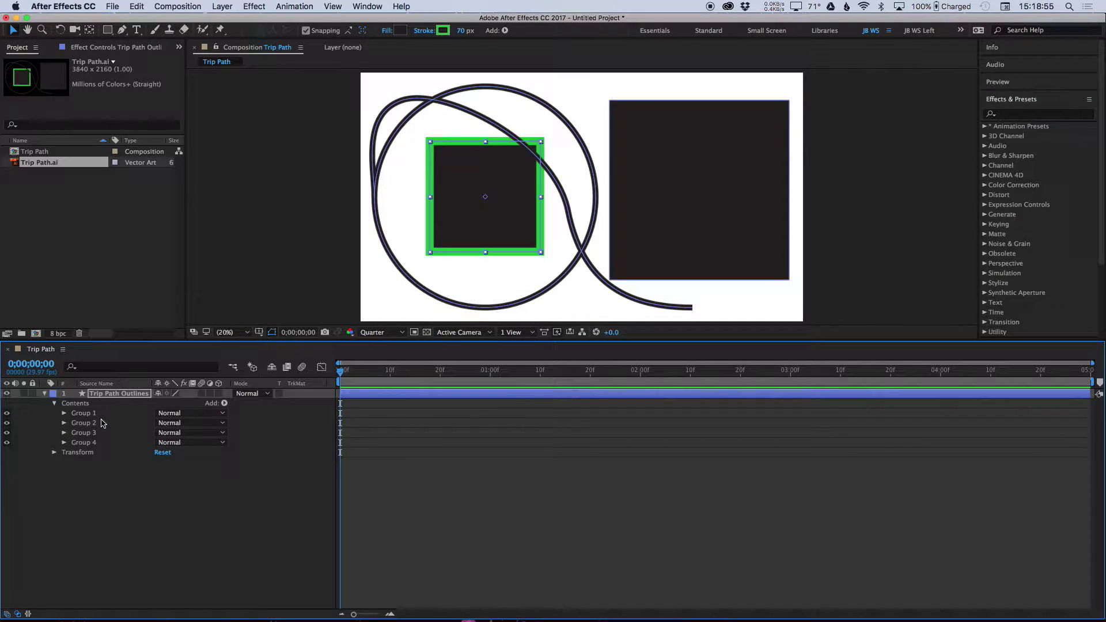
left_click_drag(346, 376, 799, 502)
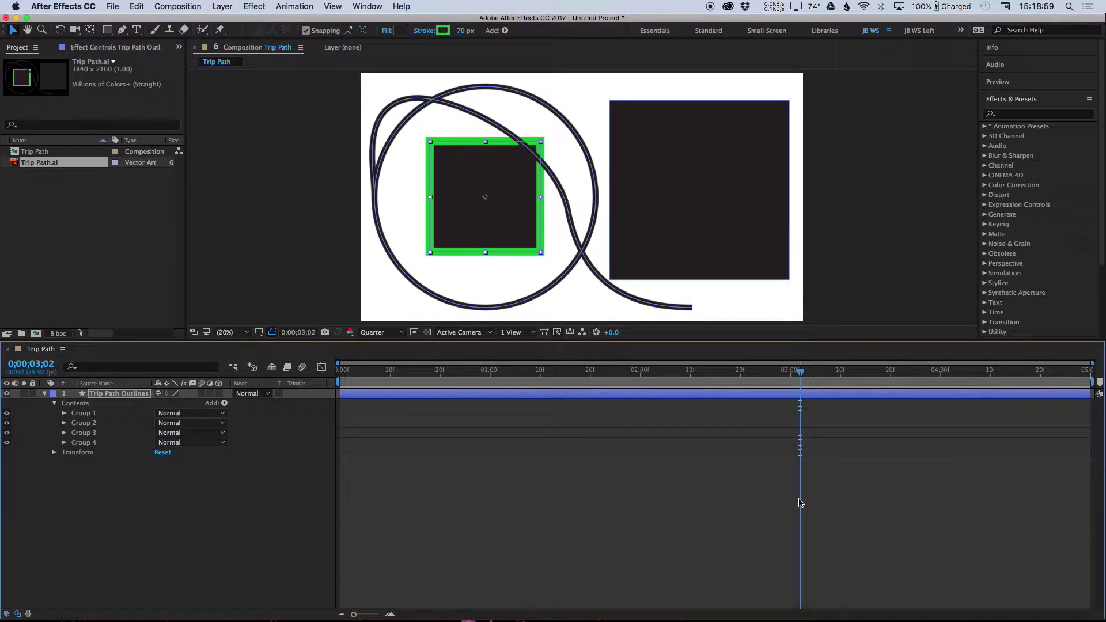
left_click_drag(556, 368, 232, 420)
left_click(421, 479)
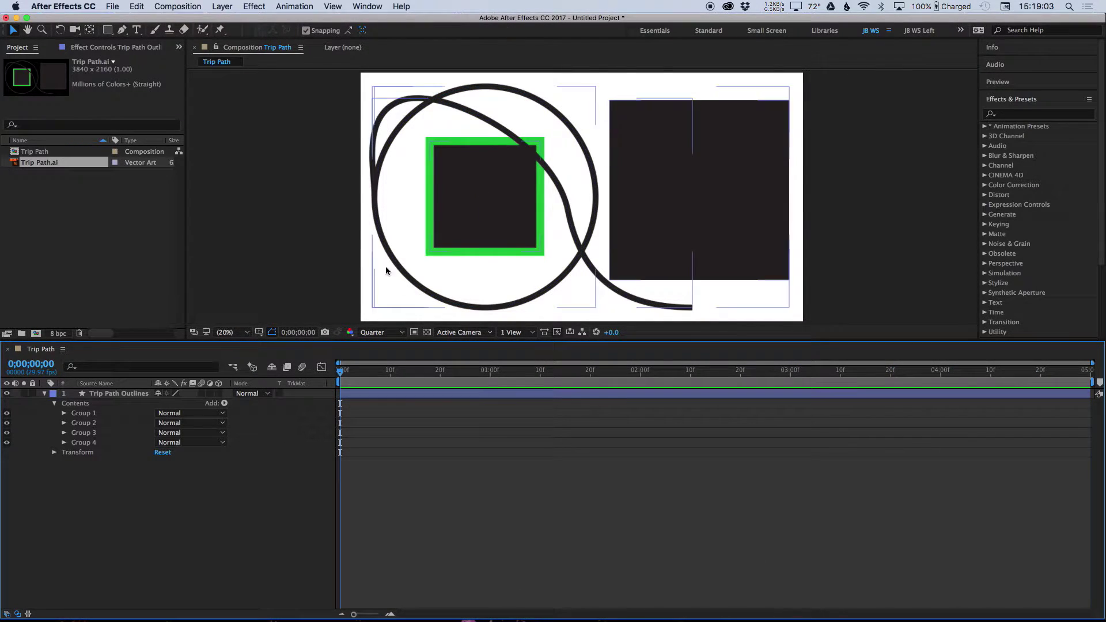
Select the shape groups in turn to identify the large filled square, and rename Group 3 as Square
left_click(702, 181)
left_click(847, 185)
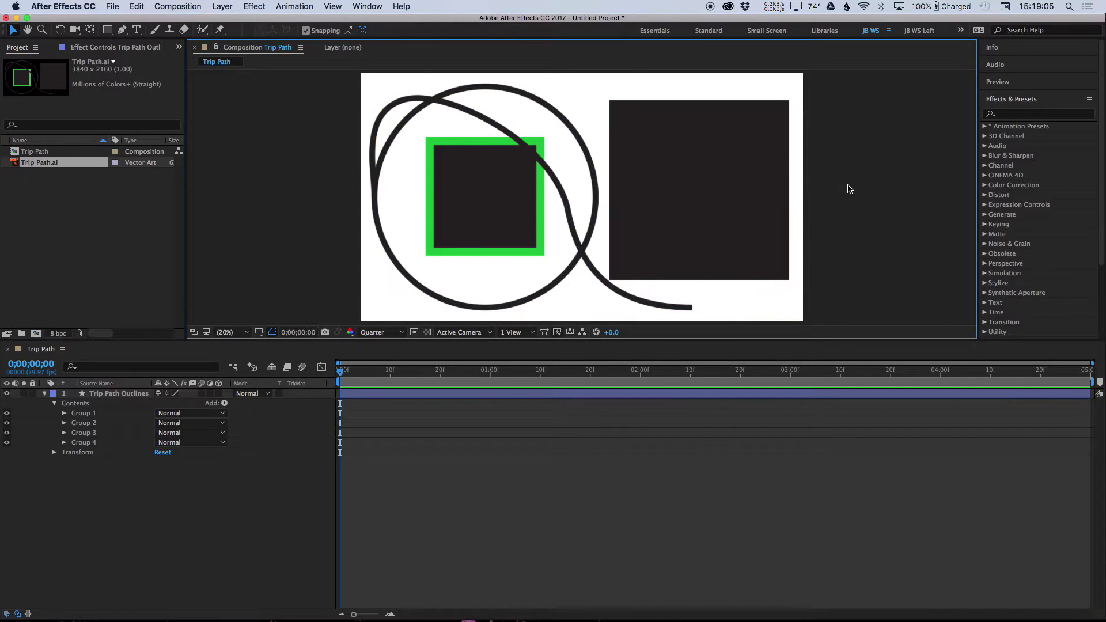
left_click(75, 417)
left_click(88, 424)
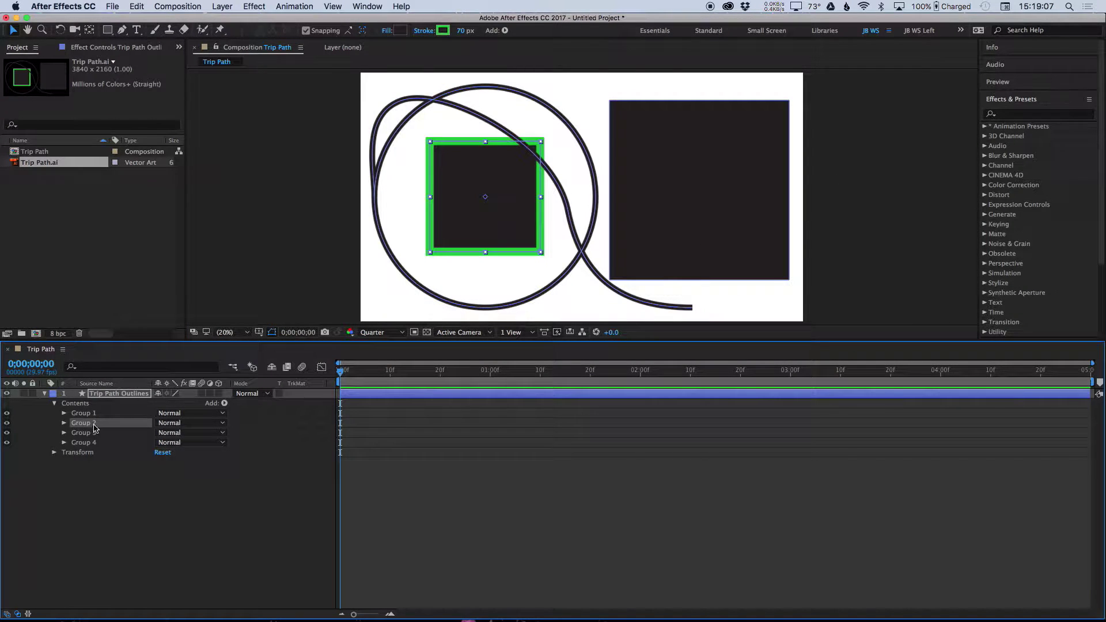
left_click(101, 435)
right_click(81, 437)
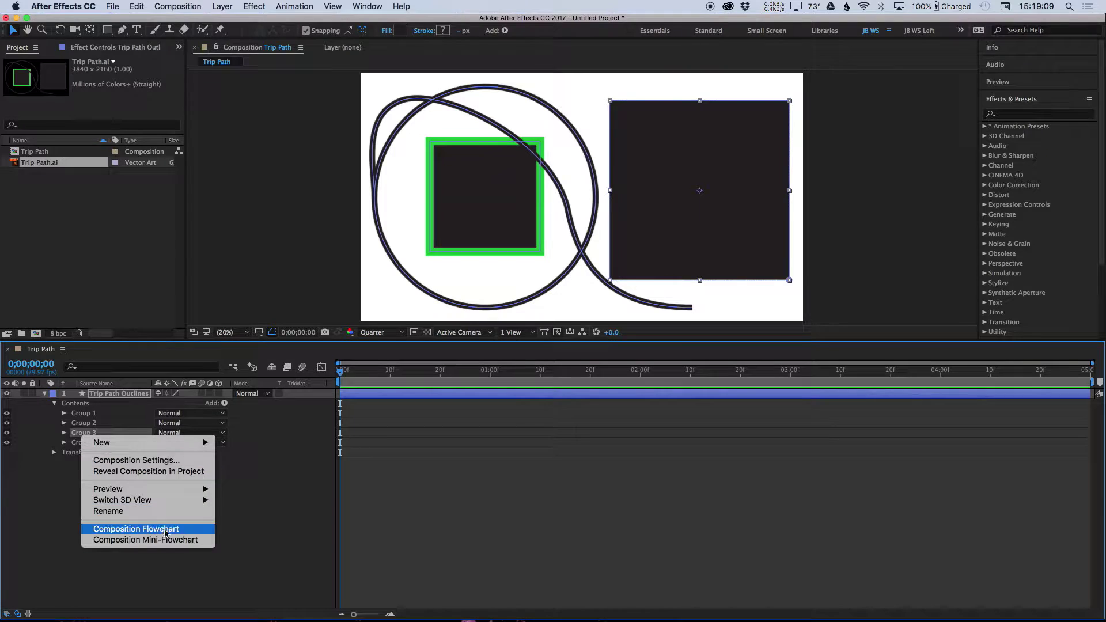
left_click(145, 513)
type("Squa")
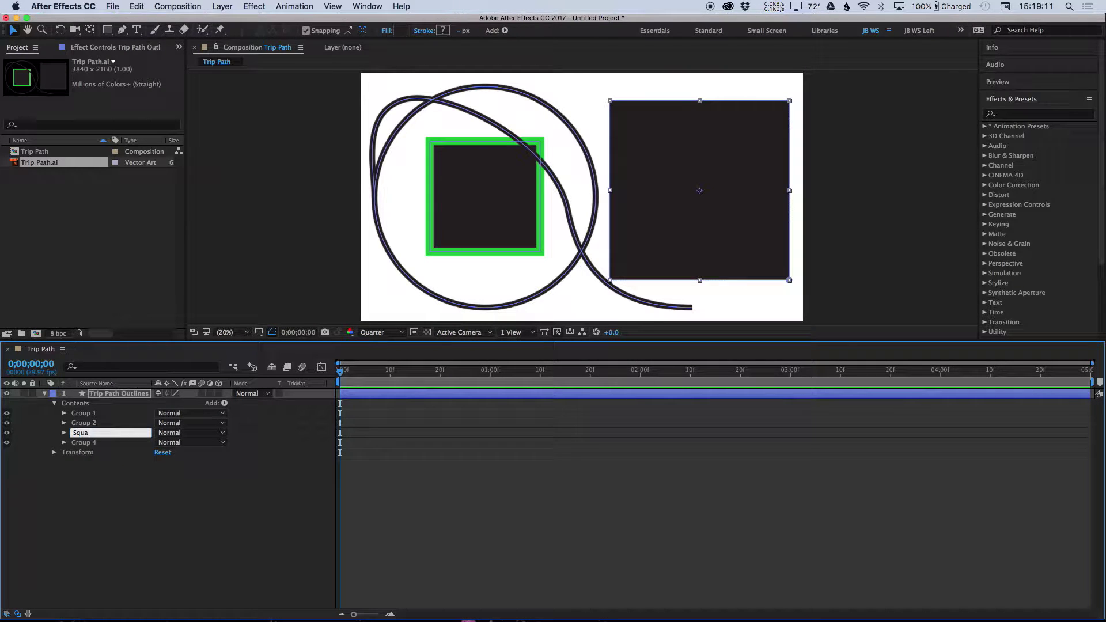
type("re")
key("Return")
Hide Groups 1, 2 and 4 of the outlines layer, leaving only the Square group visible
left_click(6, 434)
left_click(7, 434)
left_click(7, 425)
left_click(6, 413)
left_click(6, 442)
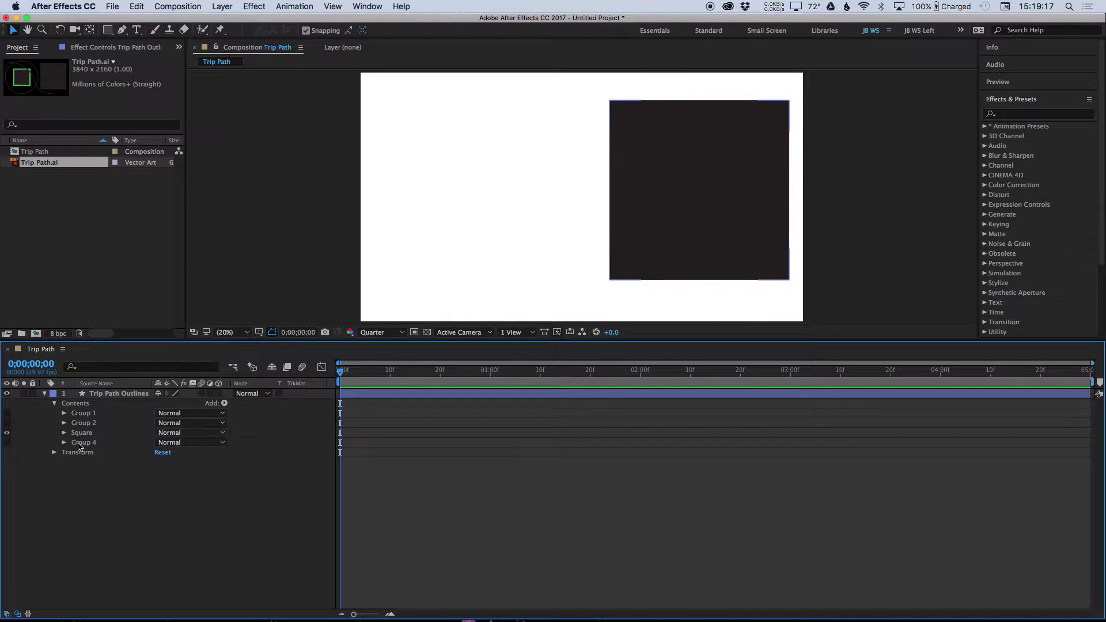
Add a Trim Paths operator to the Square group and expand its Start, End and Offset properties
left_click(81, 433)
left_click(225, 404)
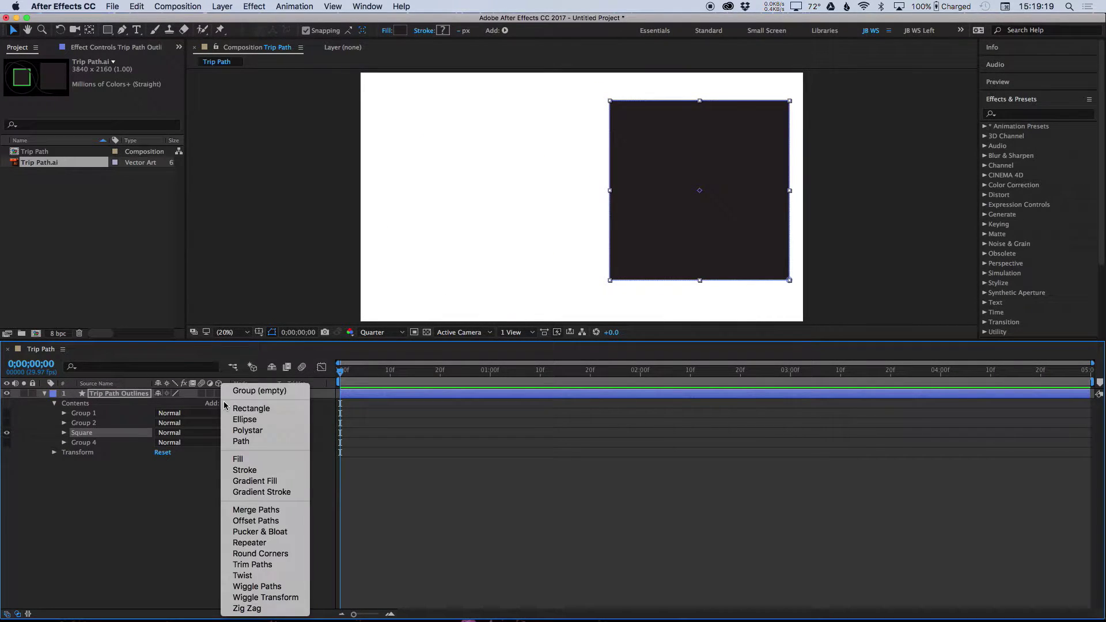
key("Escape")
left_click(64, 433)
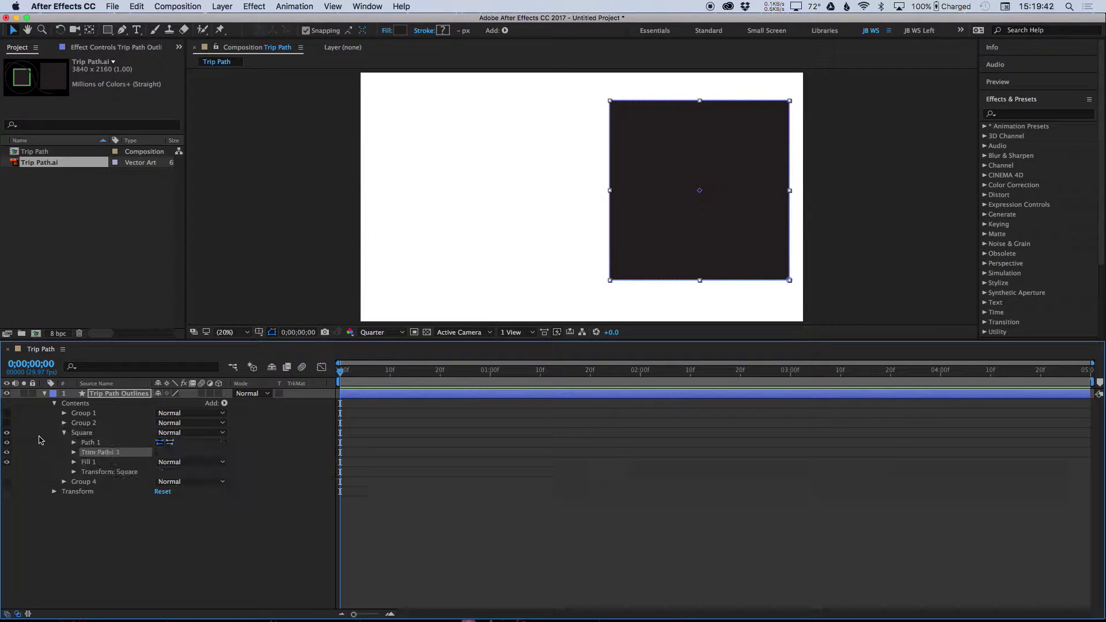
left_click(150, 588)
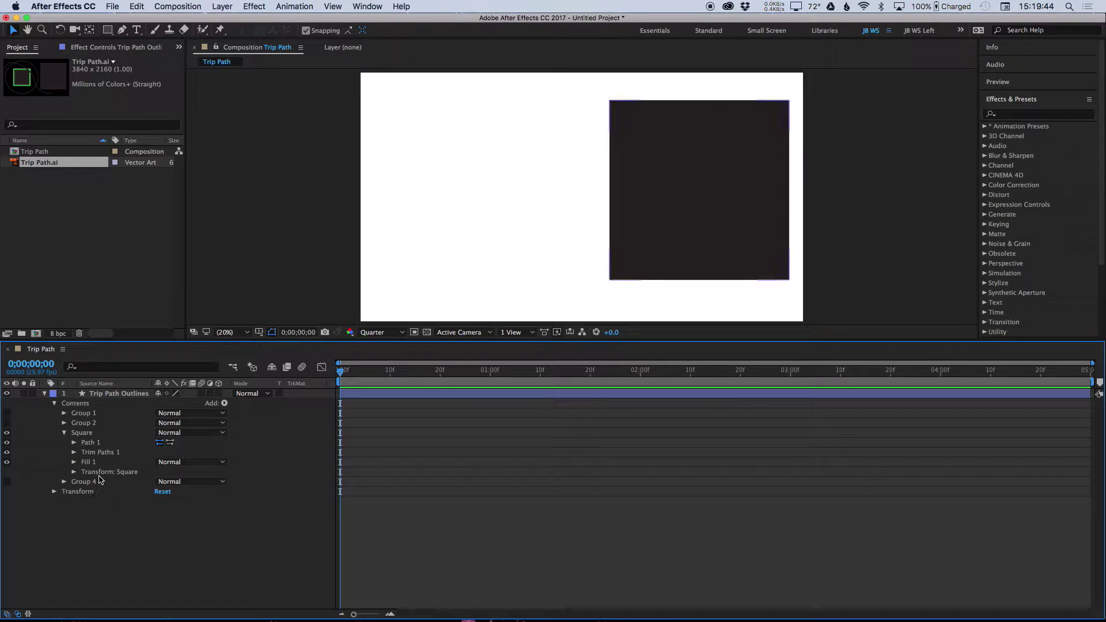
left_click(73, 452)
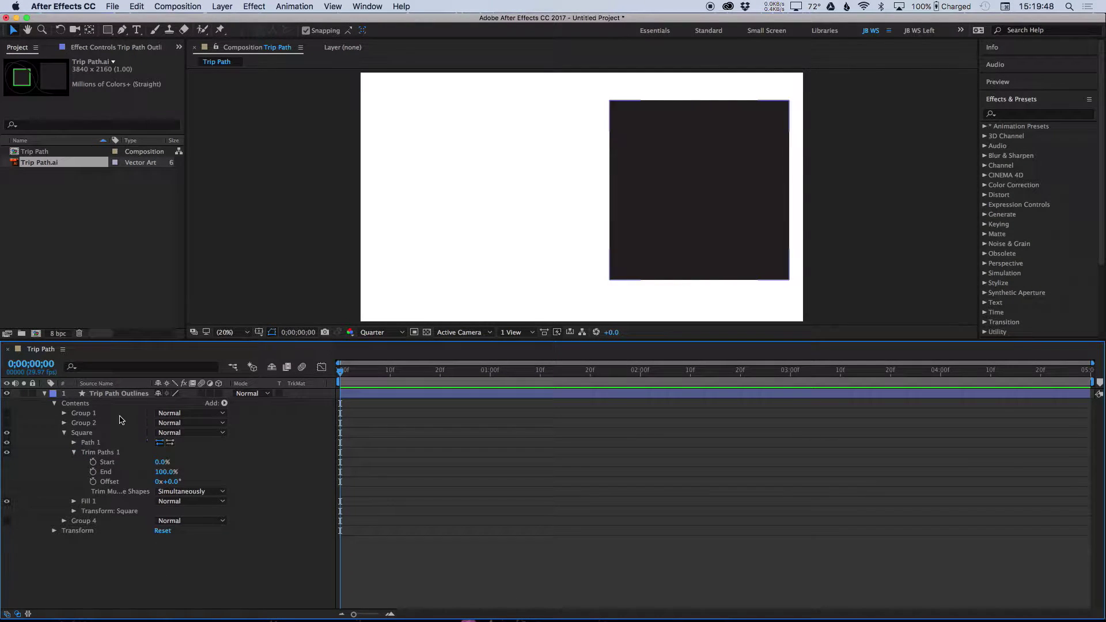
Try raising the Square group's Trim Paths Start to about 99%, and return it to 0%
left_click(157, 463)
left_click_drag(157, 464, 126, 473)
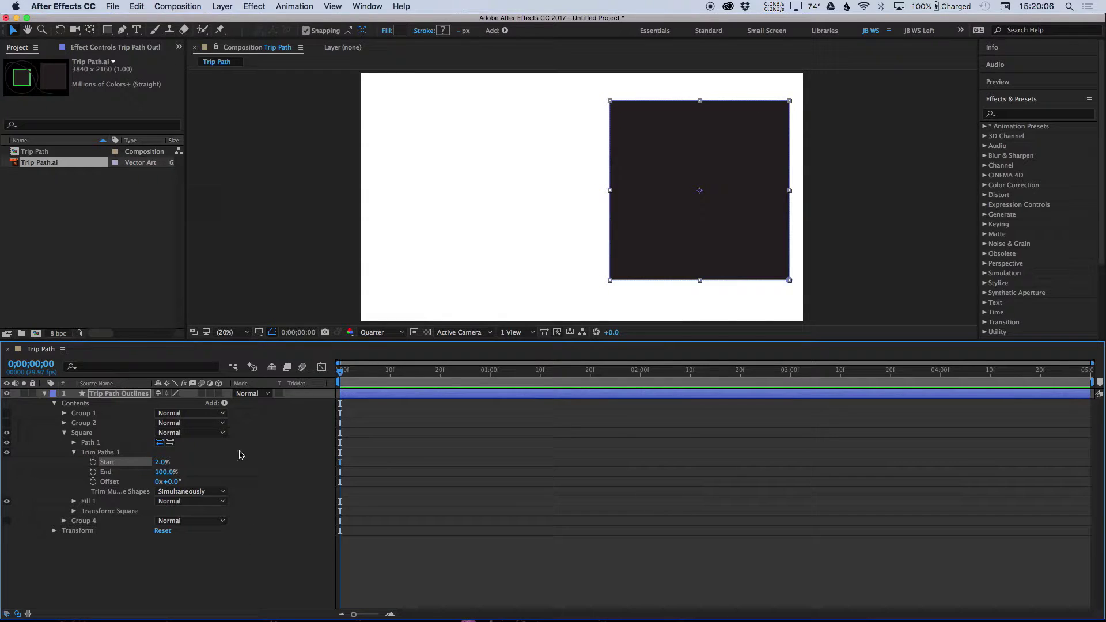
left_click_drag(163, 462, 232, 469)
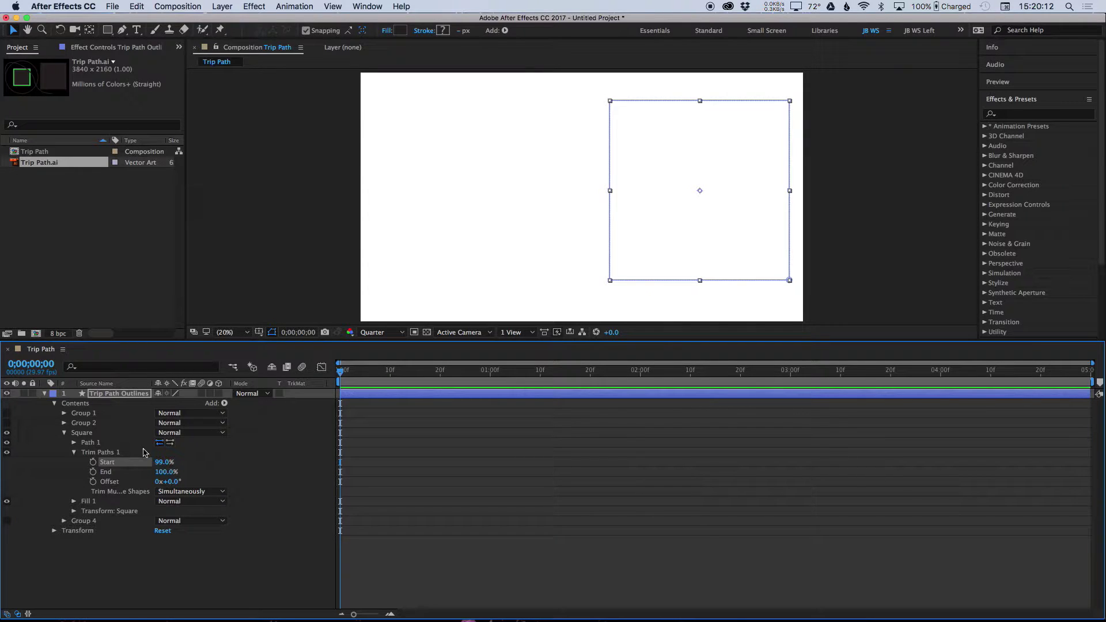
left_click_drag(161, 462, 53, 466)
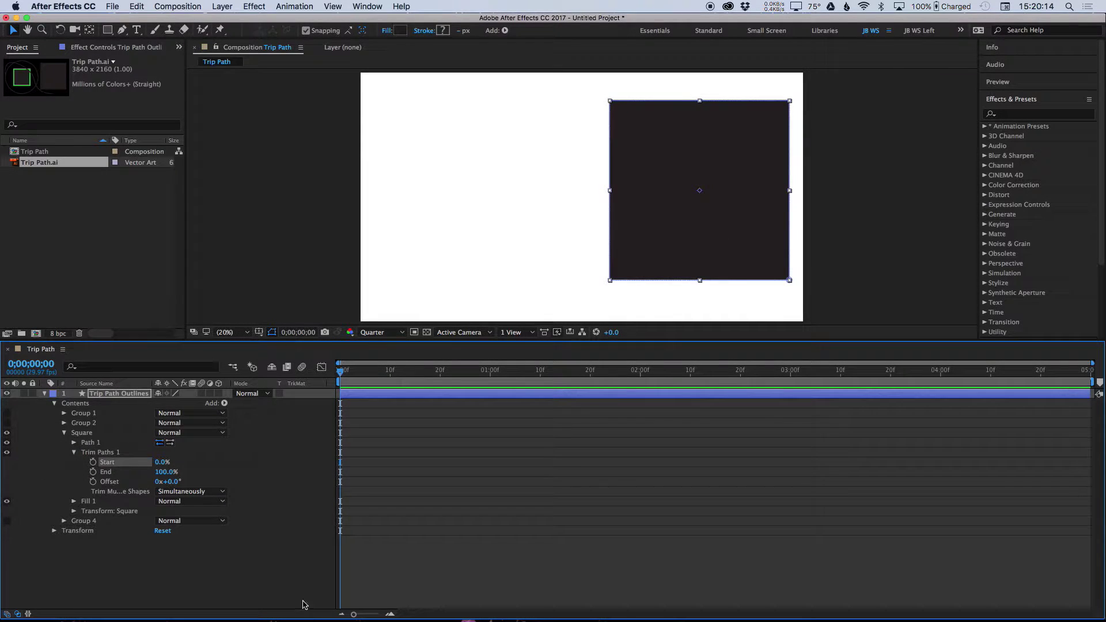
Keyframe the square's trim Start at 0% and End at 100% on the first frame, and move the playhead to 2 seconds
left_click(93, 462)
left_click(92, 471)
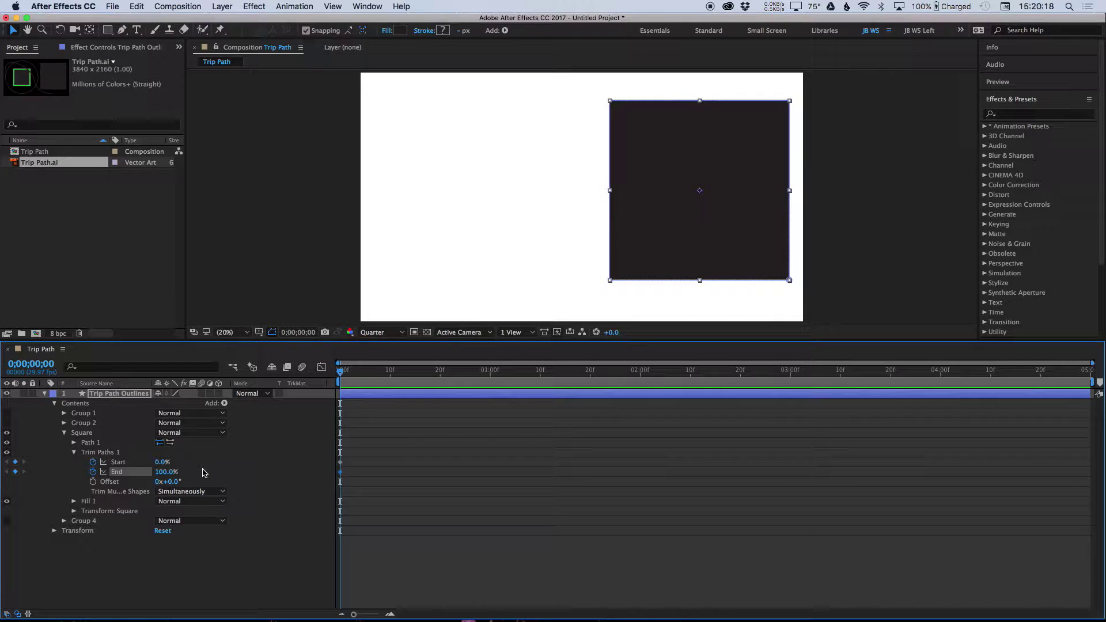
left_click_drag(339, 375, 640, 403)
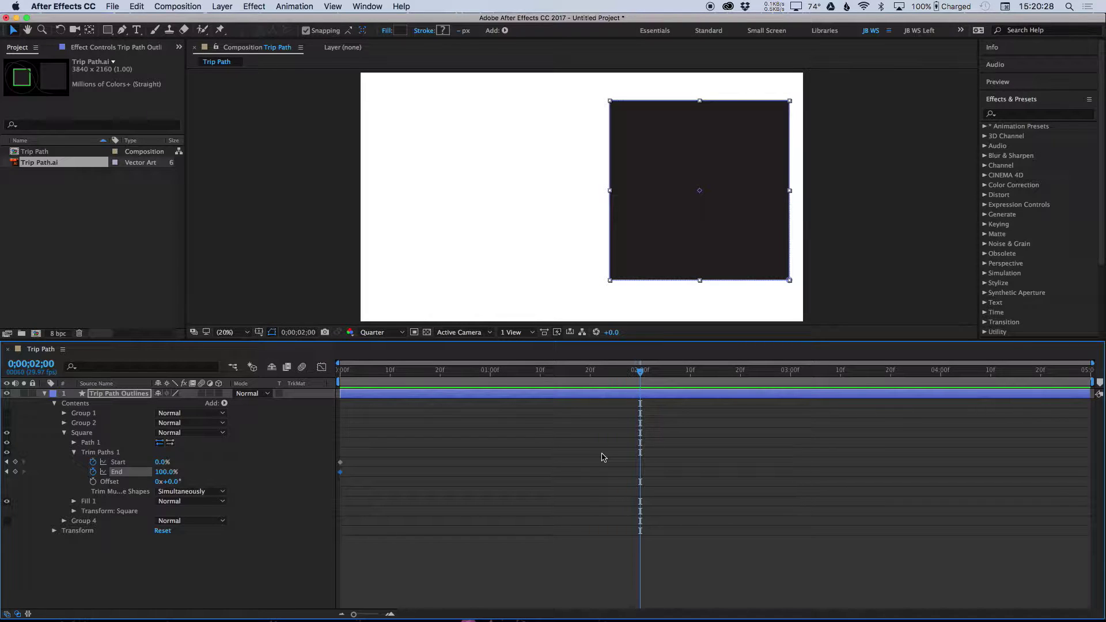
key("Page_Up")
key("Page_Up")
key("Page_Up")
key("Page_Up")
key("Page_Down")
key("Page_Down")
key("Page_Down")
key("Page_Down")
key("Page_Down")
key("Page_Up")
left_click(595, 514)
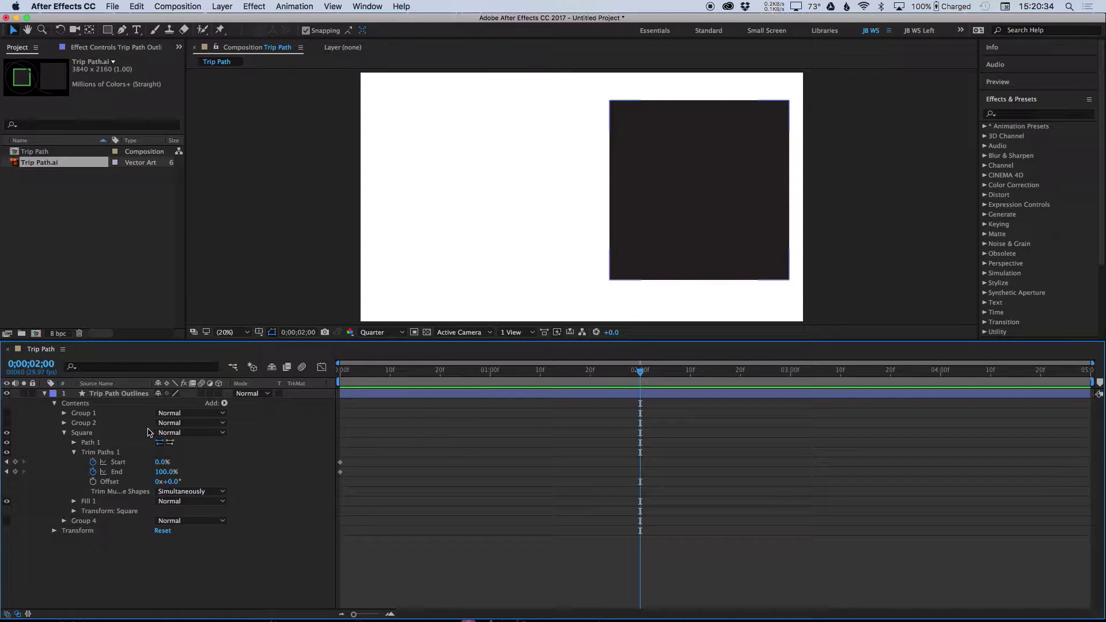
left_click(341, 462)
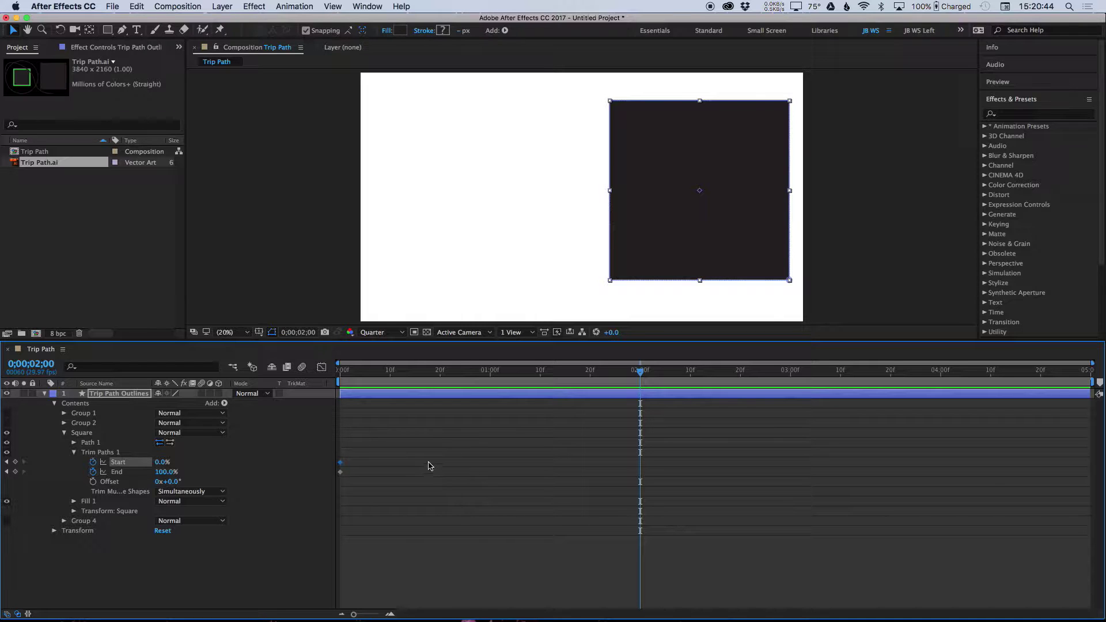
left_click_drag(389, 491, 300, 444)
key("Delete")
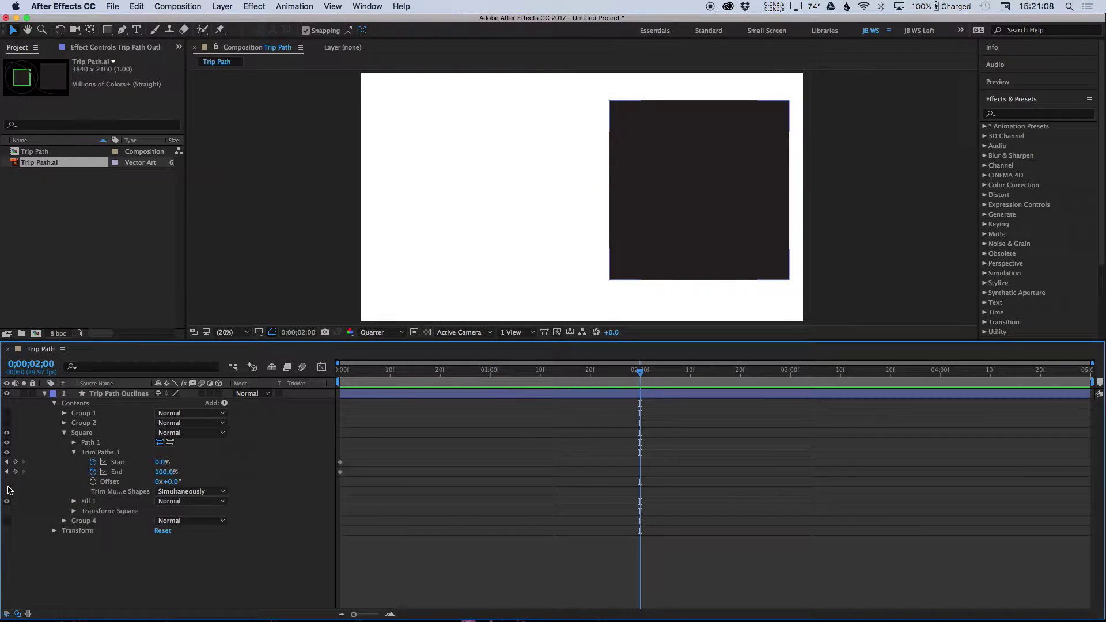
At 2 seconds, set the square's trim Start to 100% and add an End keyframe at 100%
left_click_drag(163, 464, 249, 459)
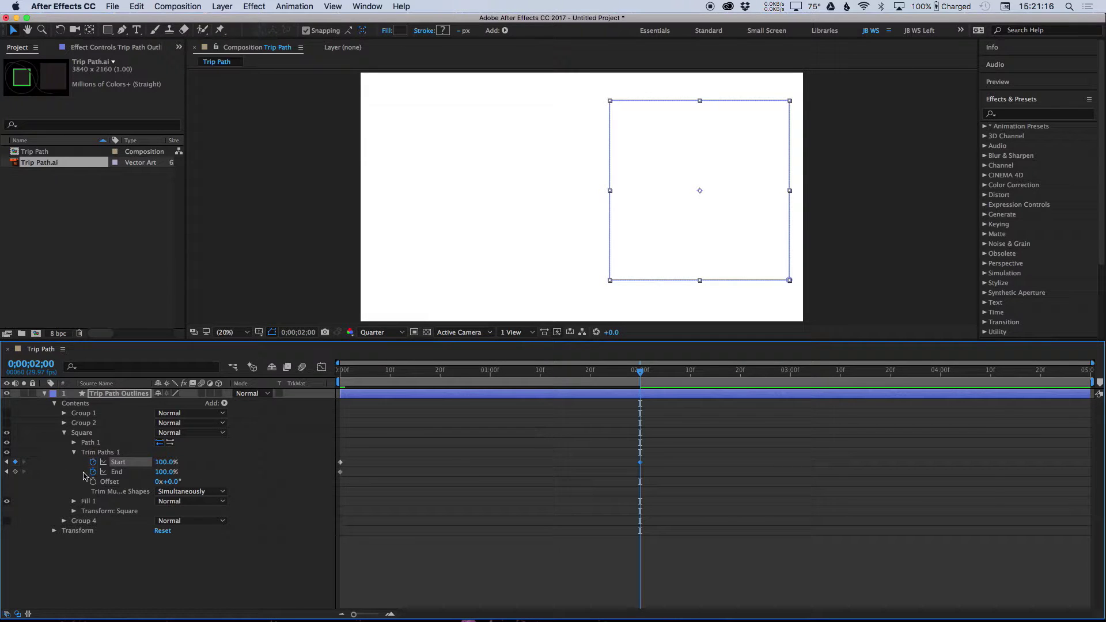
left_click(15, 472)
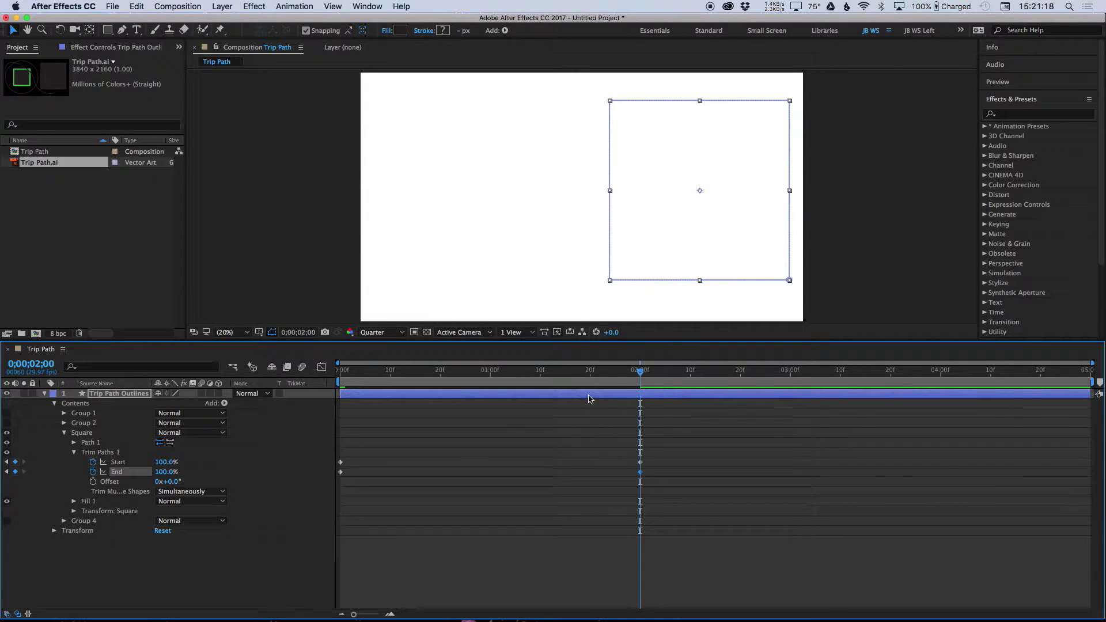
At 4 seconds, keyframe the square's trim Start at 100% and End at 0%
left_click_drag(646, 367, 940, 388)
left_click(168, 463)
mouse_move(169, 463)
left_mouse_down()
mouse_move(147, 462)
mouse_move(171, 465)
left_mouse_up()
left_click(167, 465)
type("100")
key("Tab")
type("0")
key("Return")
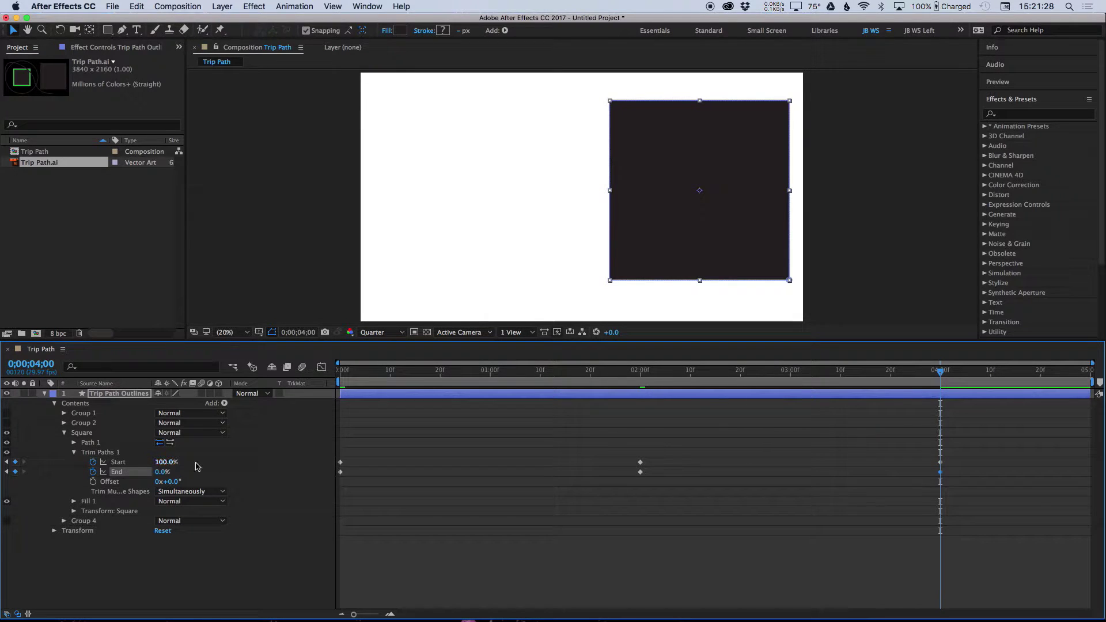
Play the square's trim animation from the start of the composition, and stop the preview
left_click_drag(935, 371, 313, 373)
key("space")
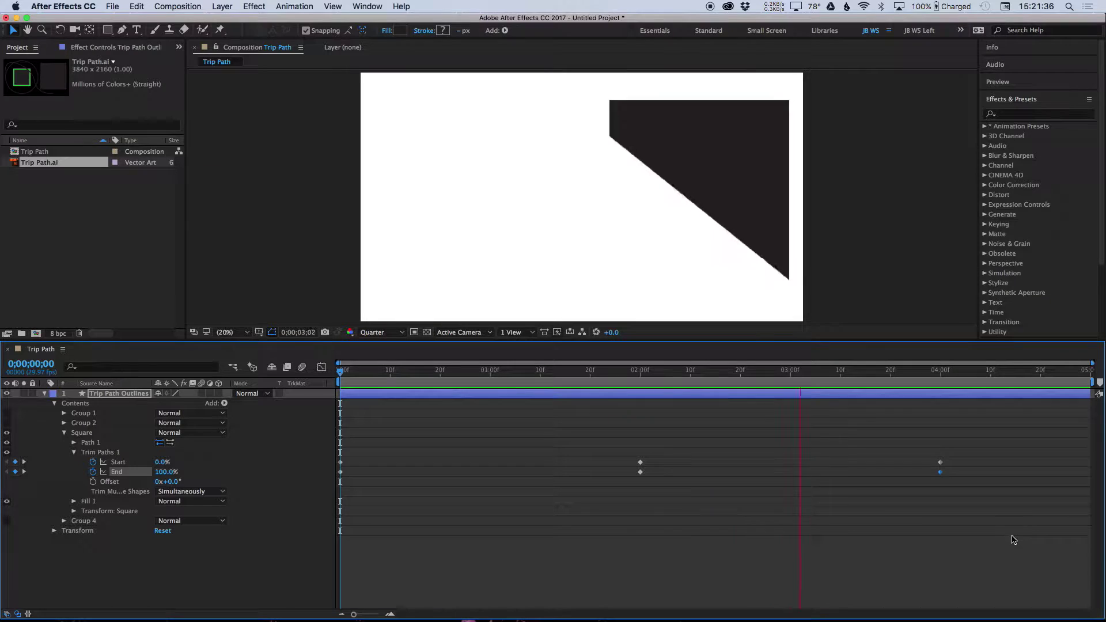
key("space")
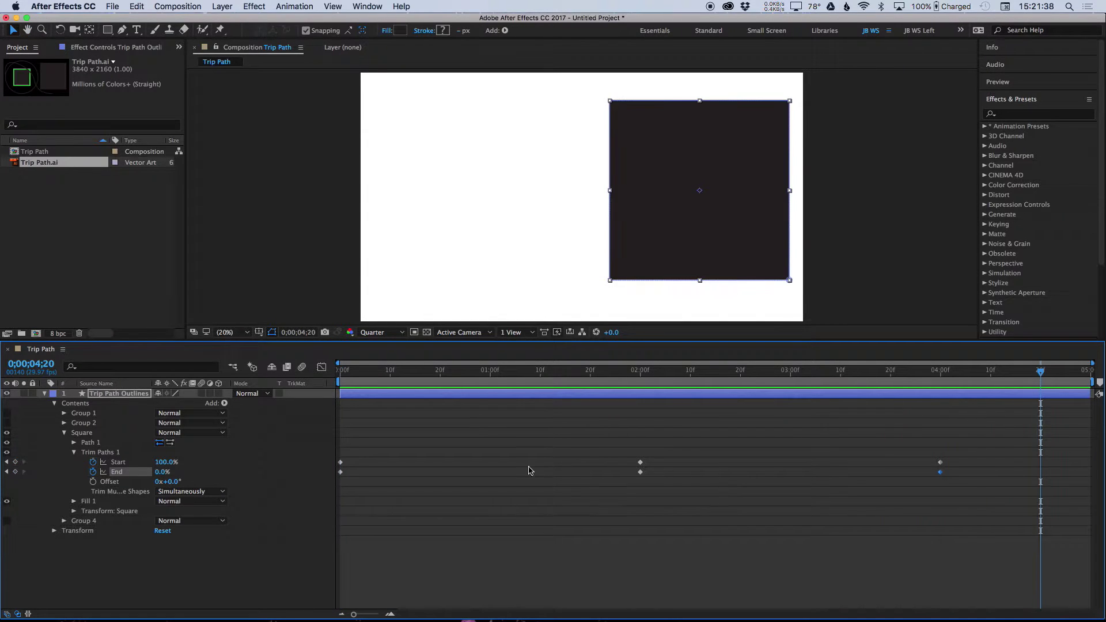
Collapse the Square group and make Groups 1, 2 and 4 visible again
left_click(469, 427)
left_click(64, 433)
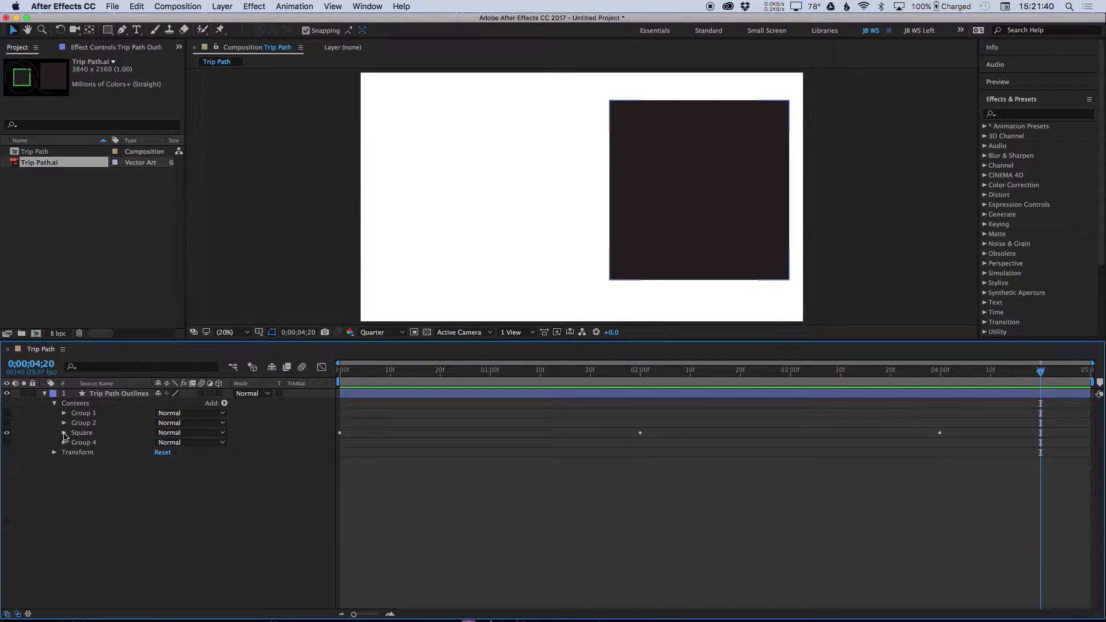
left_click(8, 424)
left_click(8, 414)
left_click(7, 442)
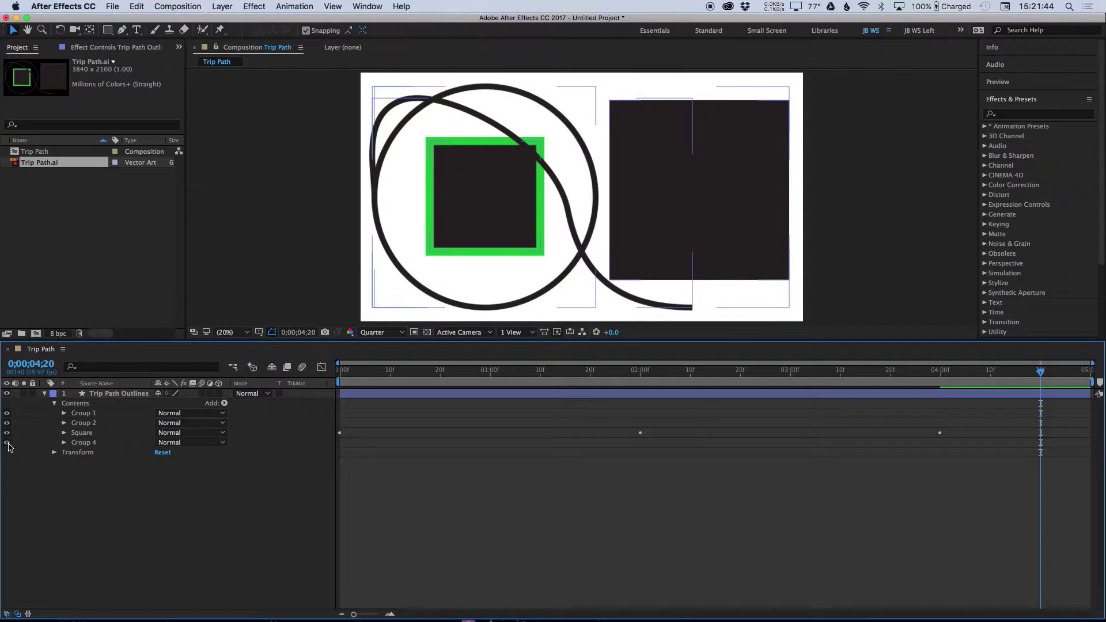
Toggle the visibility of Groups 1, 2 and 4 to identify their shapes, leaving only Group 2 hidden
left_click(7, 414)
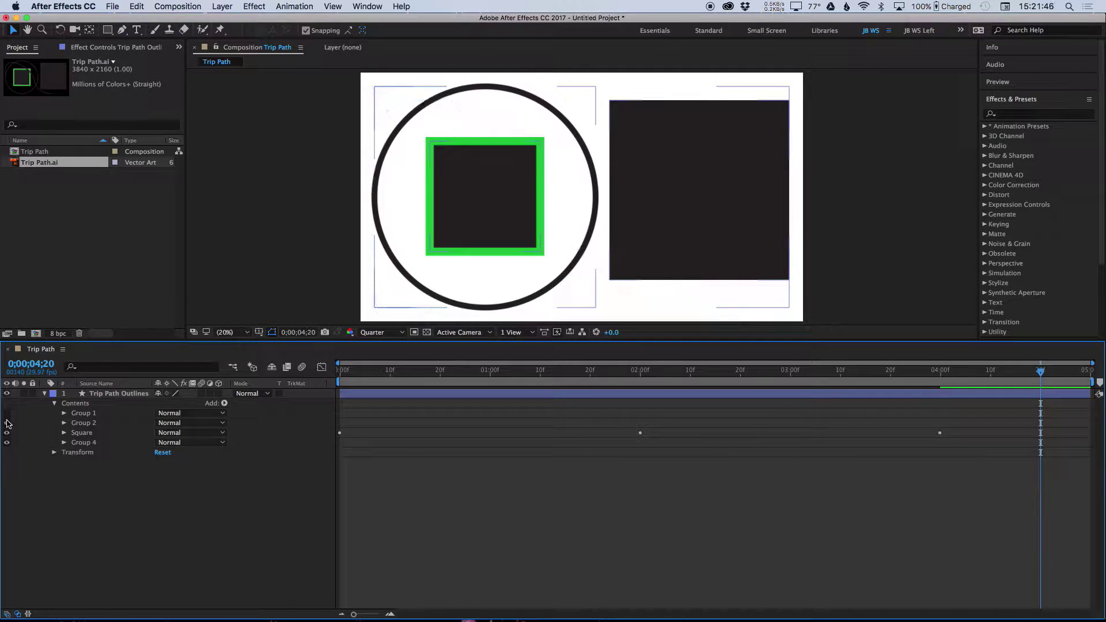
left_click(7, 423)
left_click(7, 422)
left_click(7, 413)
left_click(7, 443)
left_click(7, 443)
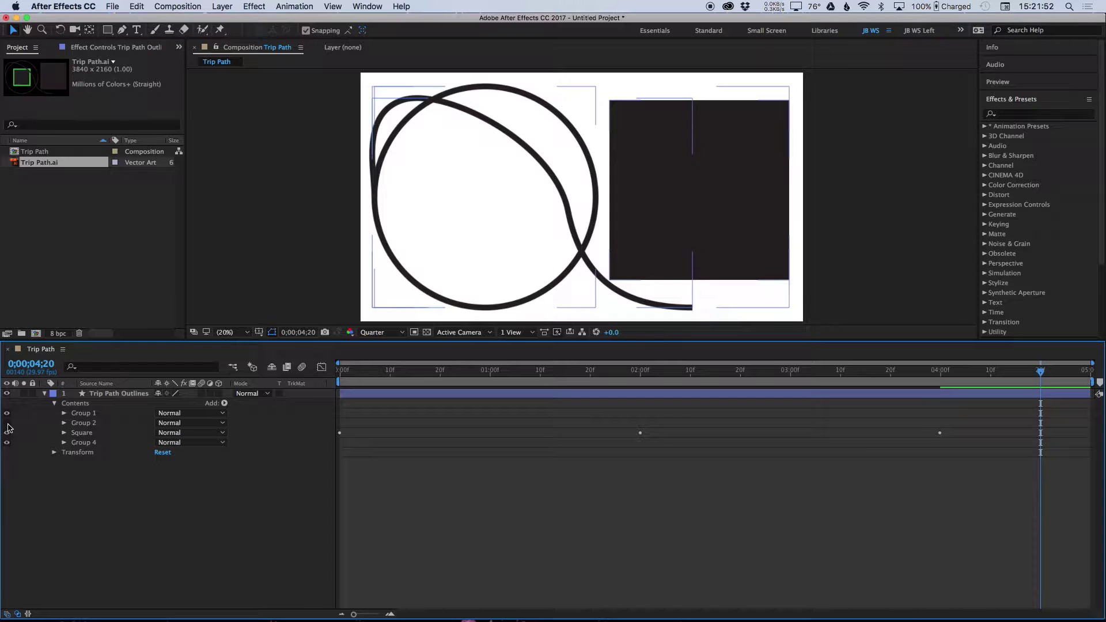
left_click(78, 583)
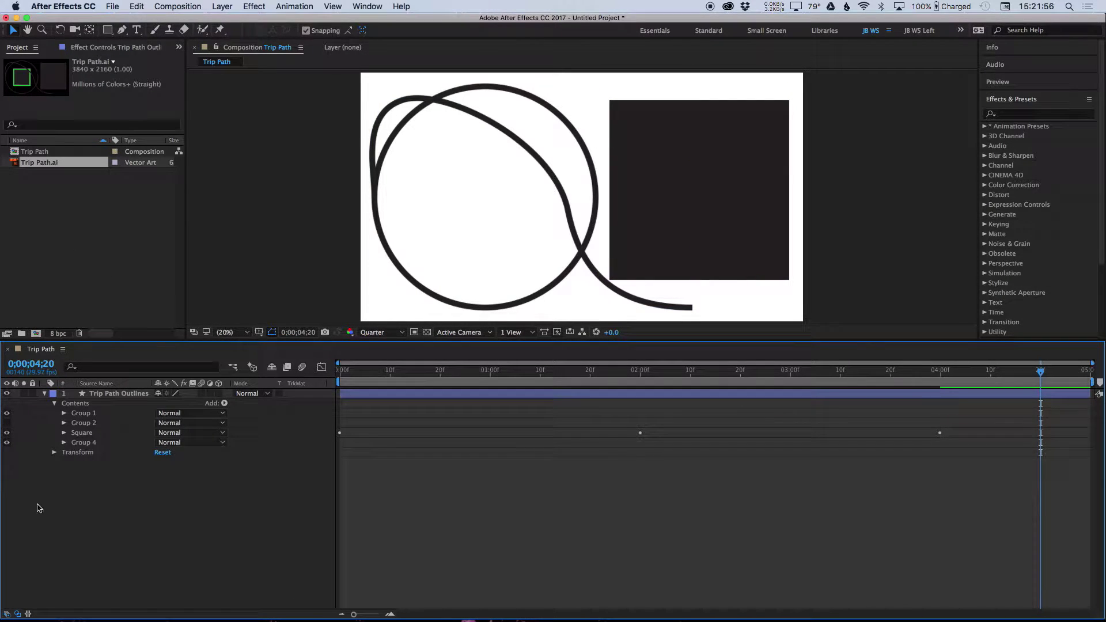
Return the playhead to the first frame and toggle Group 4's visibility off and on to check its shape
key("Home")
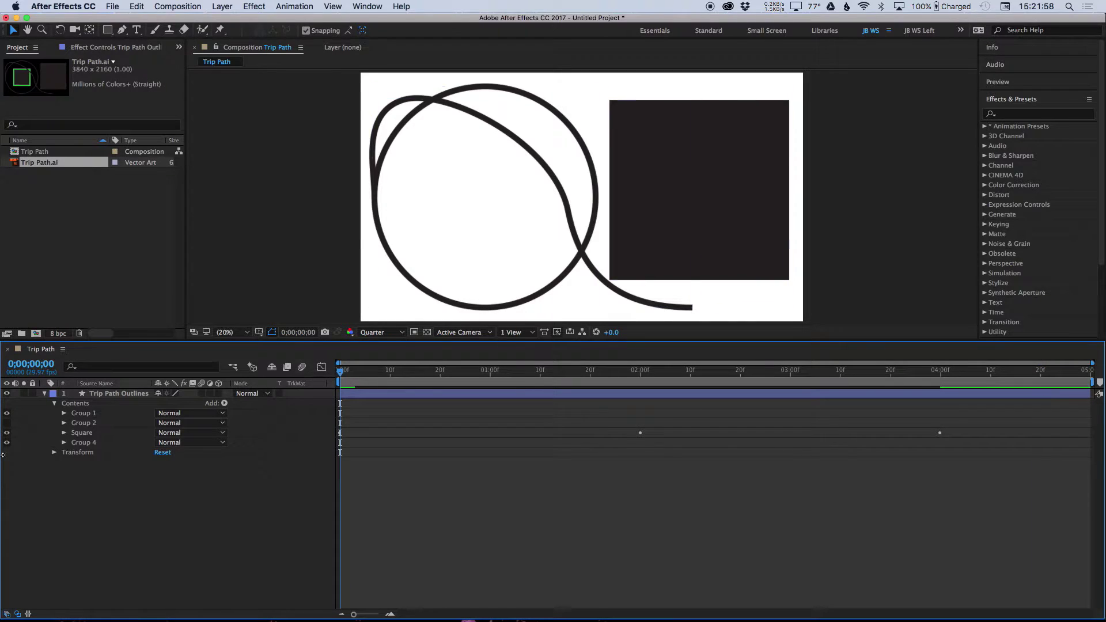
left_click(64, 433)
left_click(64, 433)
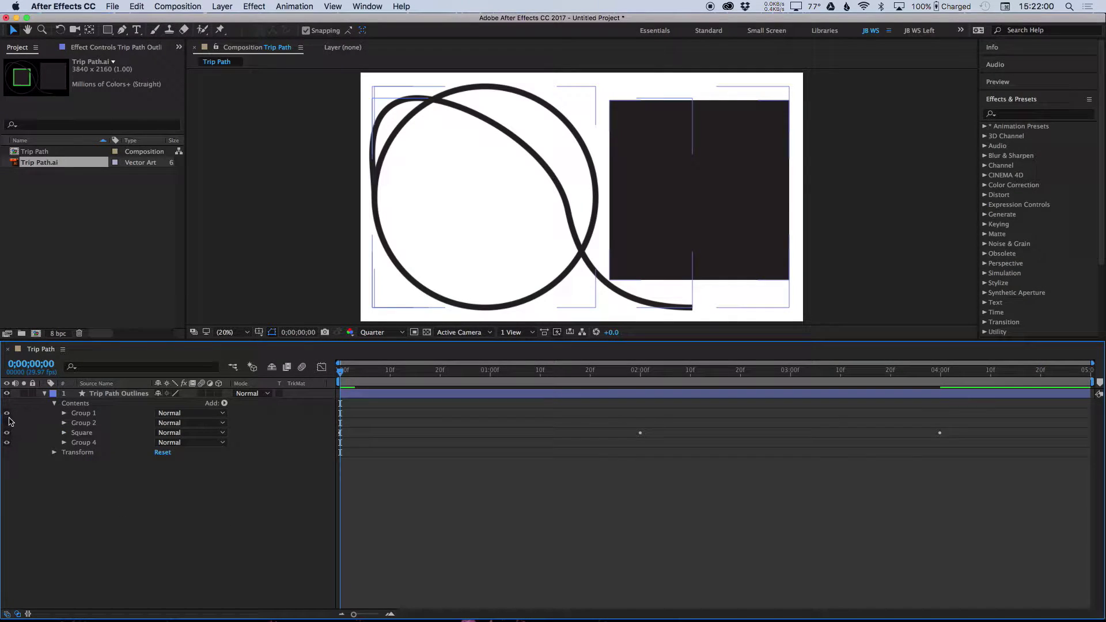
left_click(9, 453)
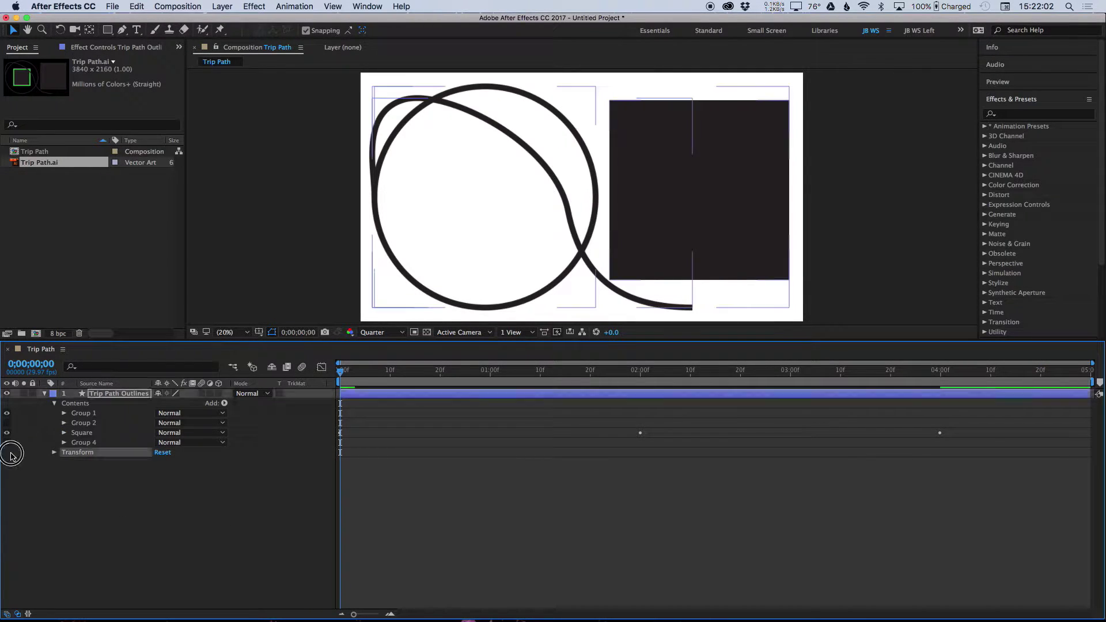
left_click(8, 443)
left_click(8, 444)
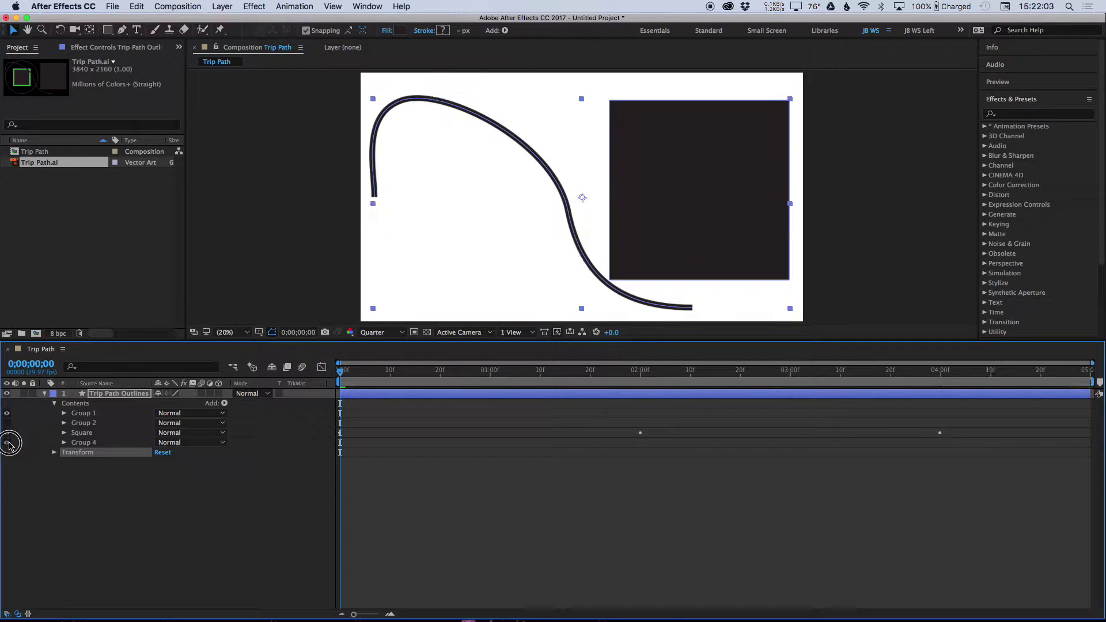
Expand Group 4 and set the blending mode of its Stroke 1 to Normal
left_click(64, 442)
left_click(165, 463)
left_click(164, 464)
left_click(188, 462)
left_click(172, 312)
left_click(177, 462)
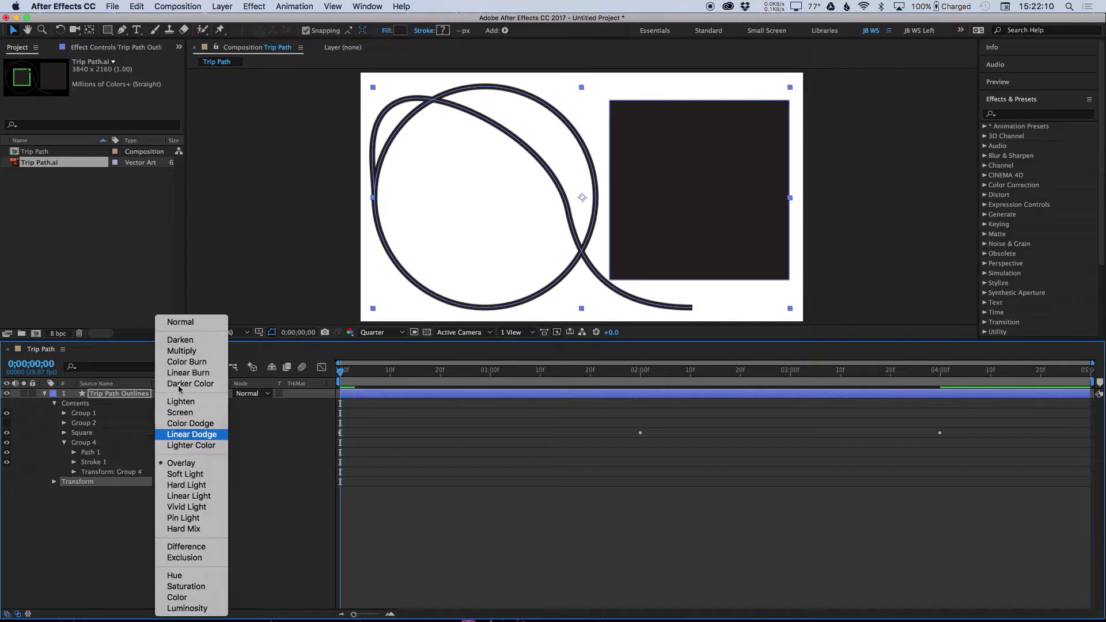
left_click(173, 322)
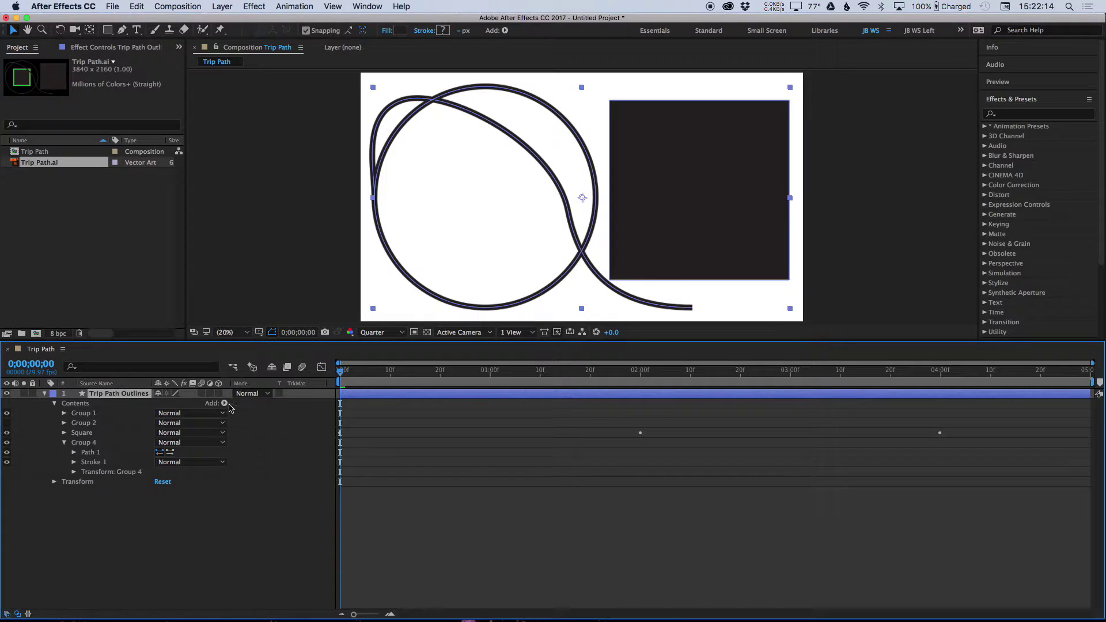
Add a Trim Paths operator to the outlines layer's contents, outside the groups, and select Group 4
left_click(227, 404)
left_click(252, 565)
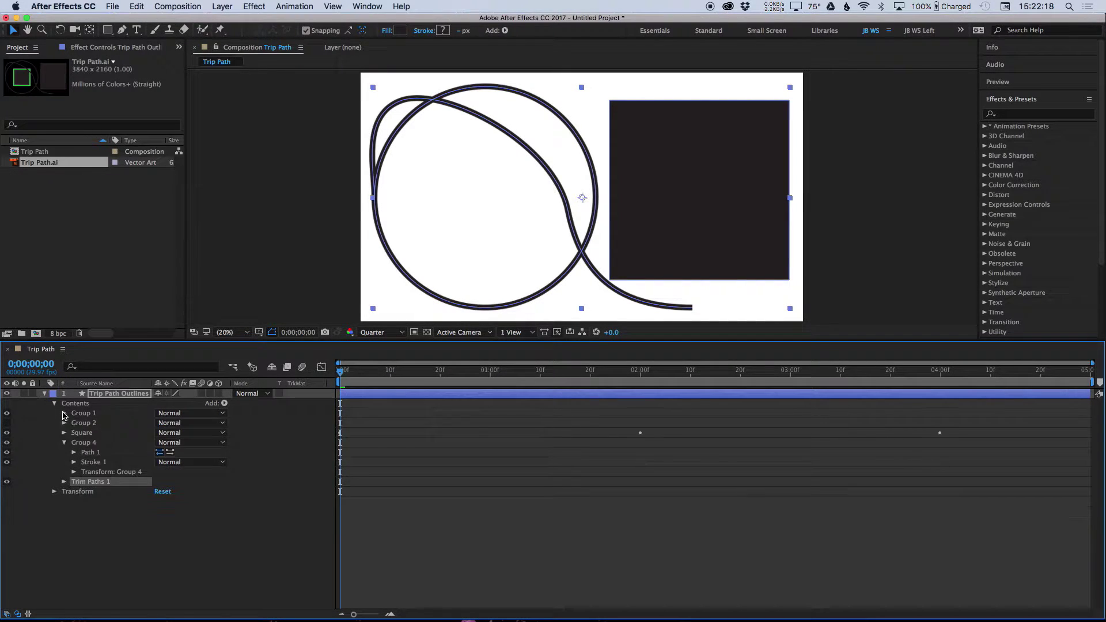
left_click(90, 442)
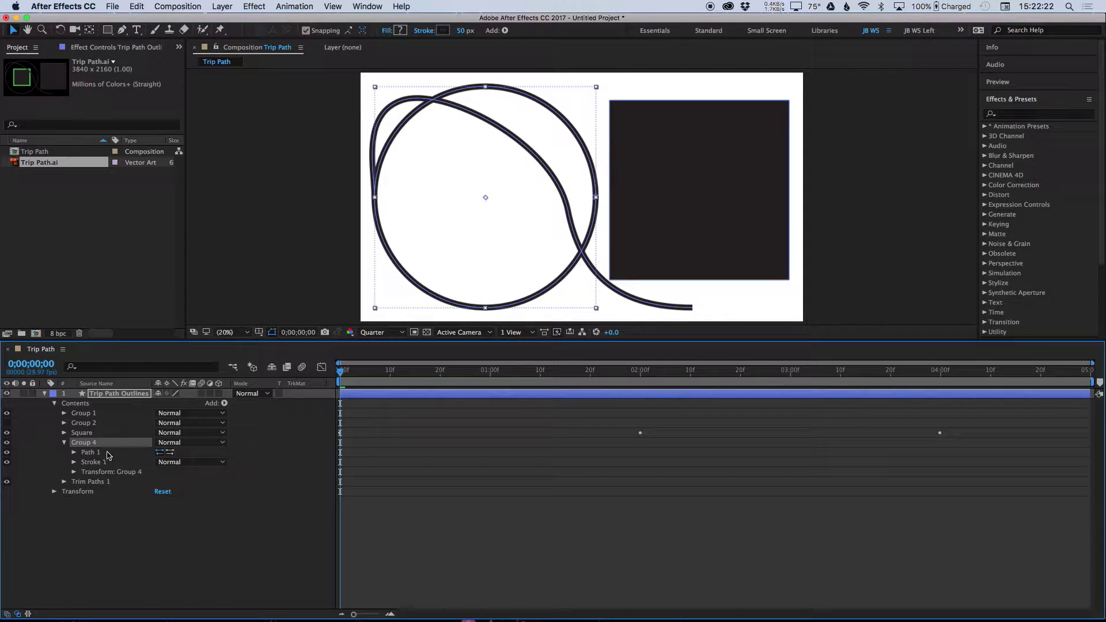
Expand the layer-level Trim Paths 1 properties and collapse Group 4
left_click(99, 483)
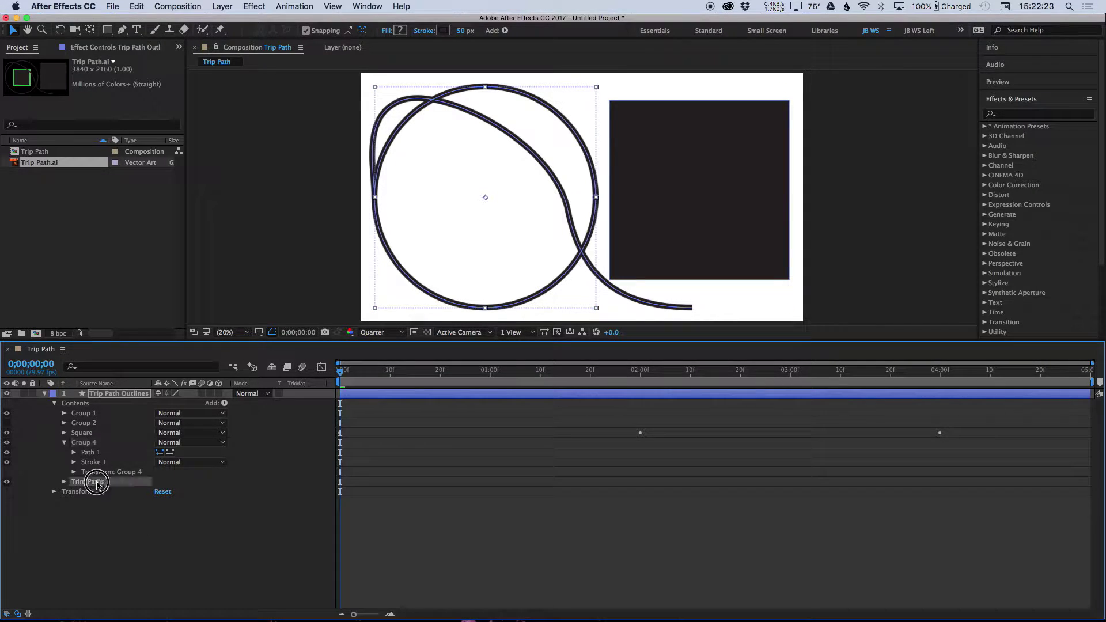
left_click(64, 481)
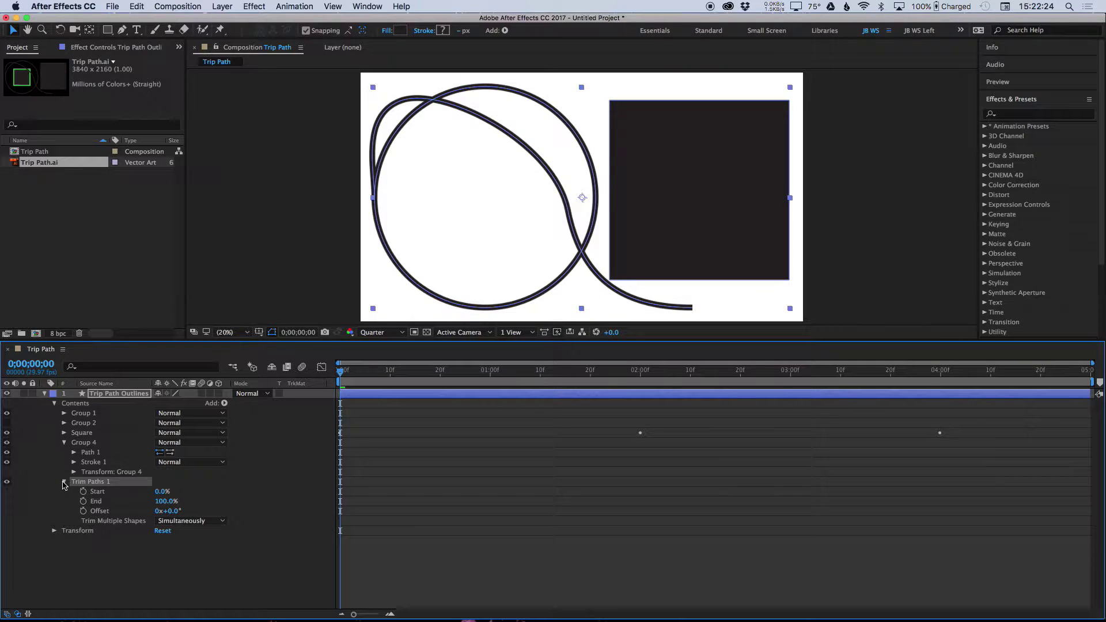
left_click(64, 442)
left_click(64, 442)
left_click(143, 545)
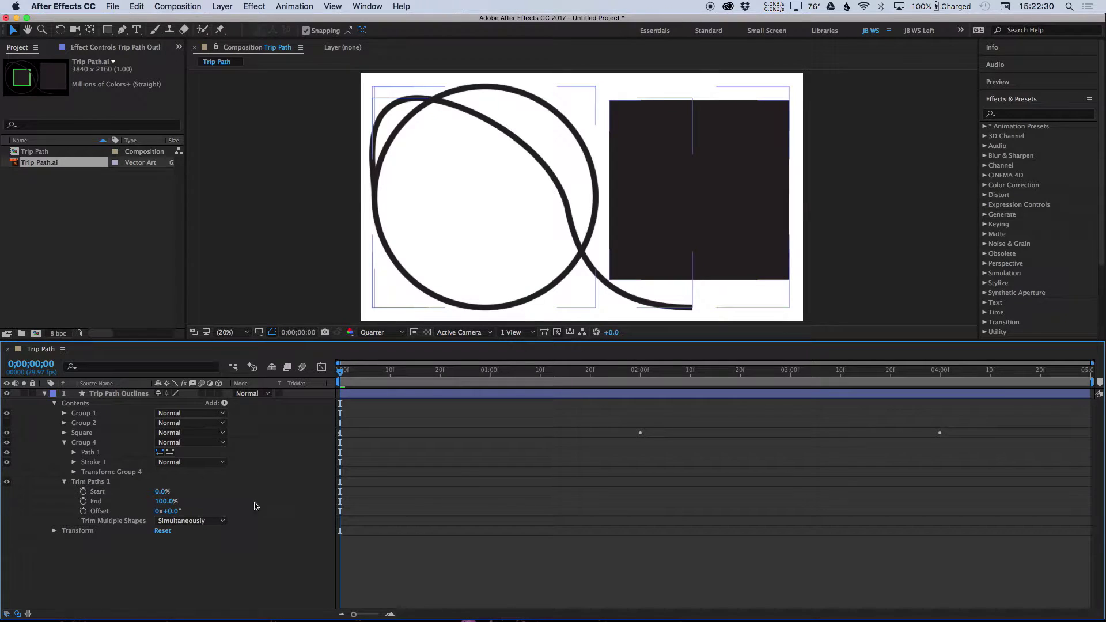
left_click(64, 442)
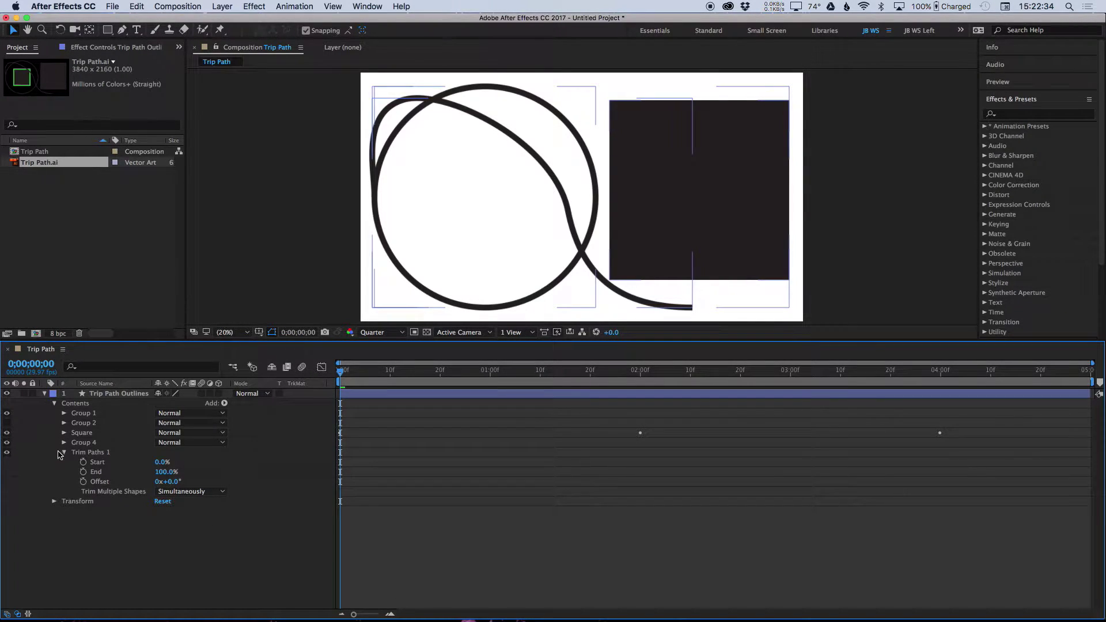
Try scrubbing the layer-level Trim Paths End value to test its effect on all shapes
left_click_drag(407, 382, 287, 380)
mouse_move(164, 472)
left_mouse_down()
mouse_move(113, 477)
mouse_move(185, 474)
mouse_move(3, 496)
left_mouse_up()
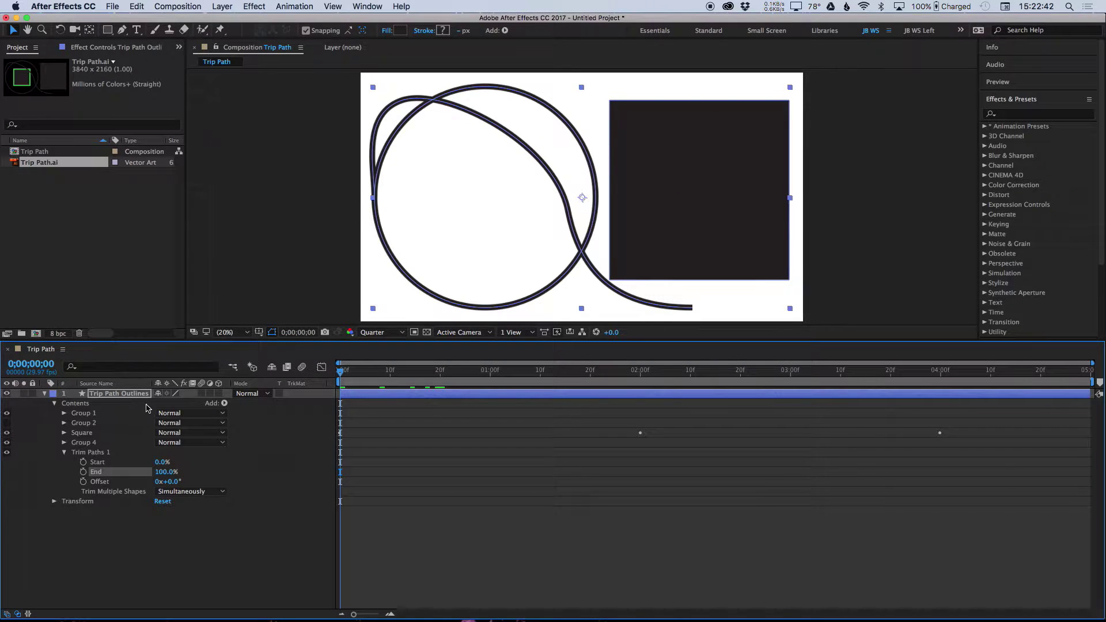
Expand Group 2 and the Square group, and select the Square's Trim Paths 1 operator
left_click(88, 405)
left_click(84, 423)
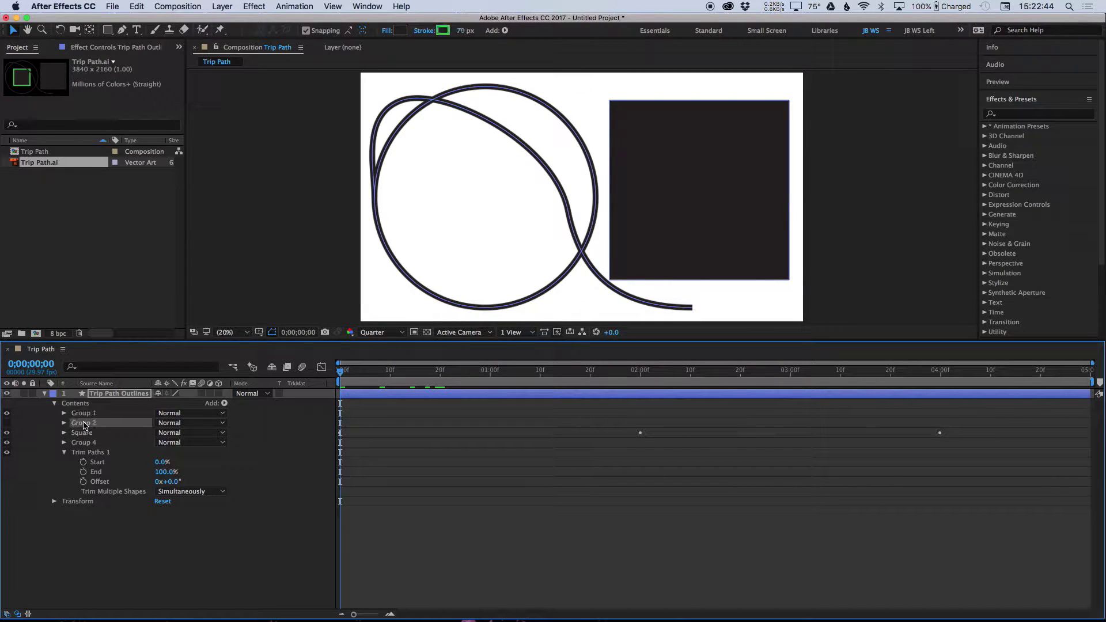
left_click(65, 423)
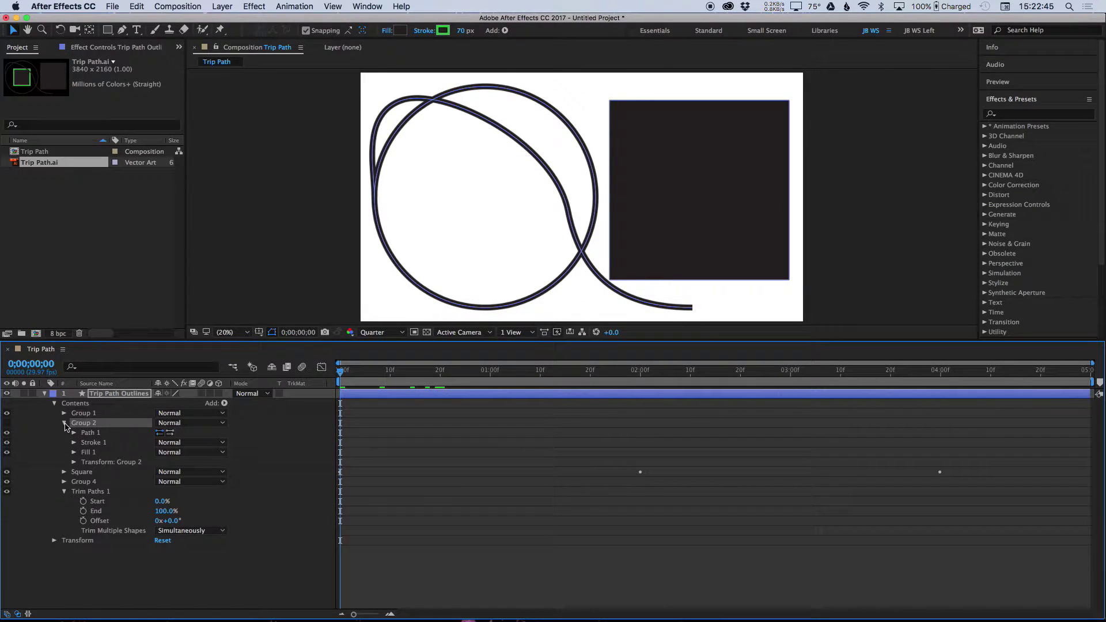
left_click(73, 472)
left_click(64, 473)
left_click(115, 491)
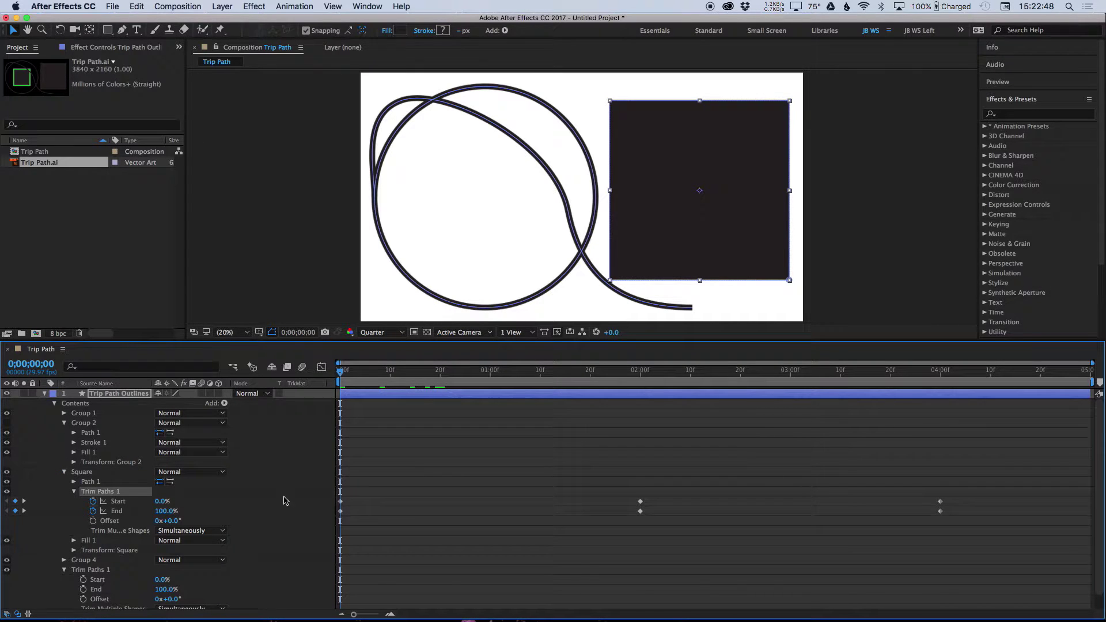
Move the Start and End keyframes from the Square's Trim Paths to the layer-level Trim Paths 1, deleting the Square's operator
left_click_drag(968, 551, 254, 471)
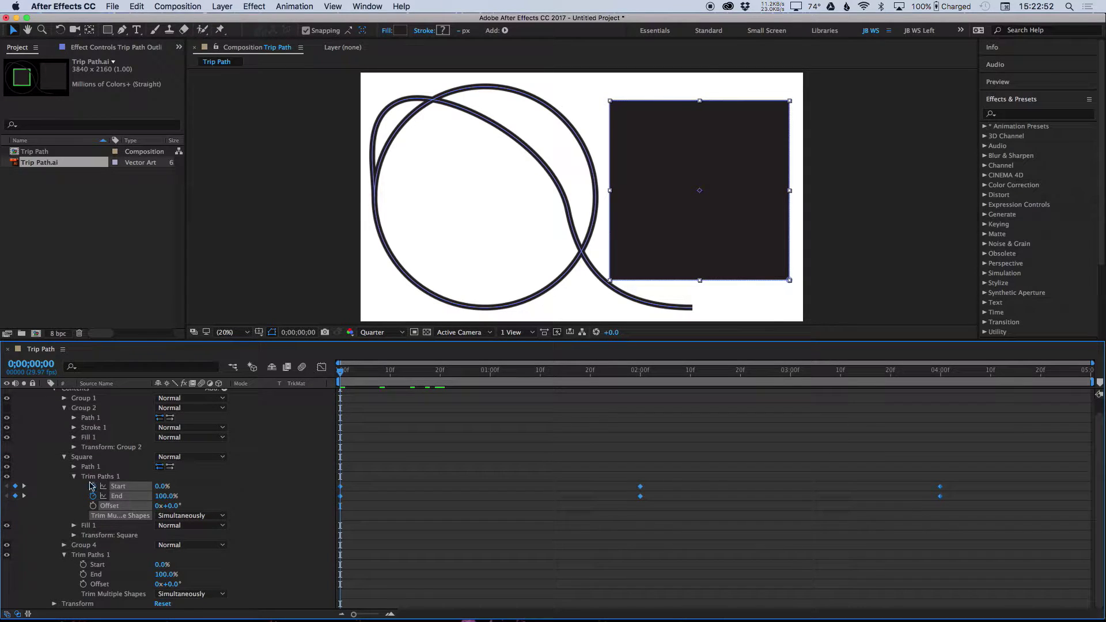
left_click(95, 491)
key("Delete")
left_click(92, 520)
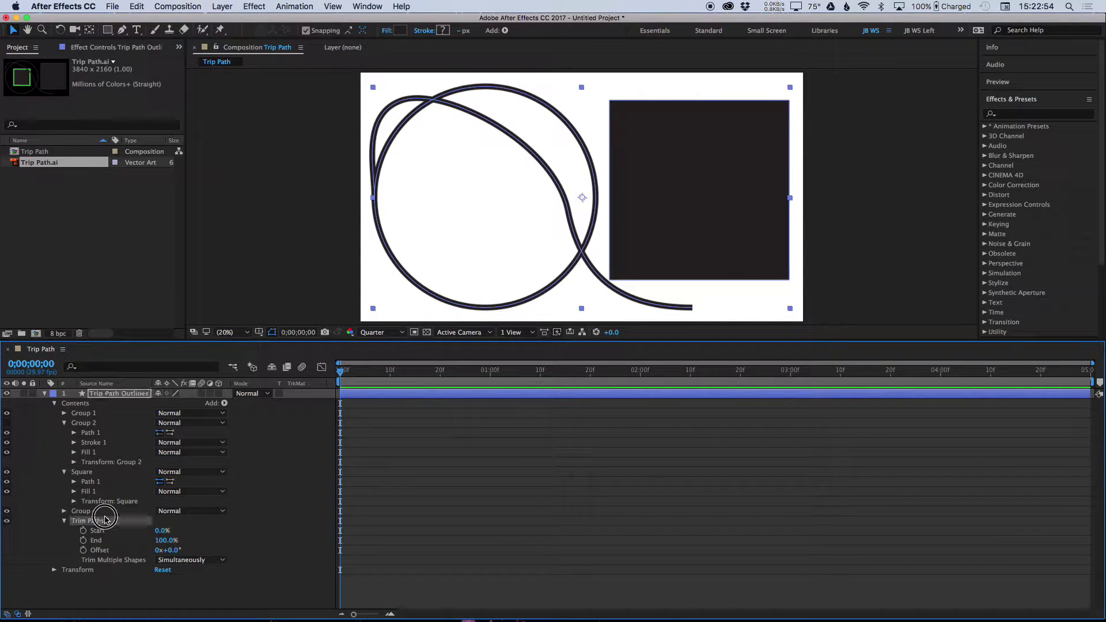
key("super+v")
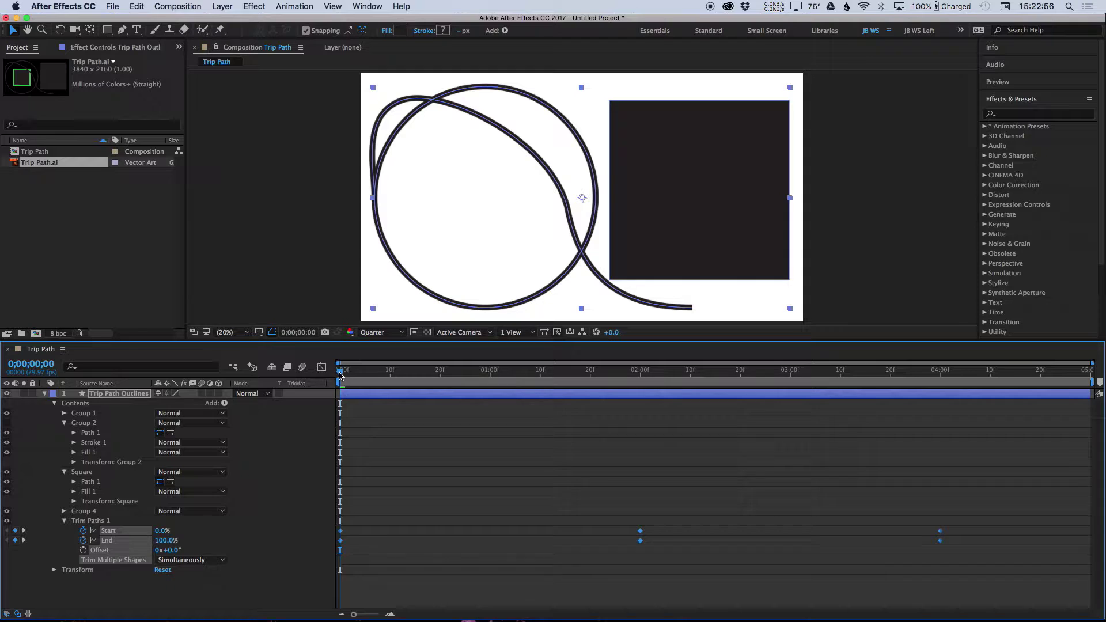
Preview the trim animation on all shapes, check the frame at 2 seconds, and return the playhead to the first frame
key("space")
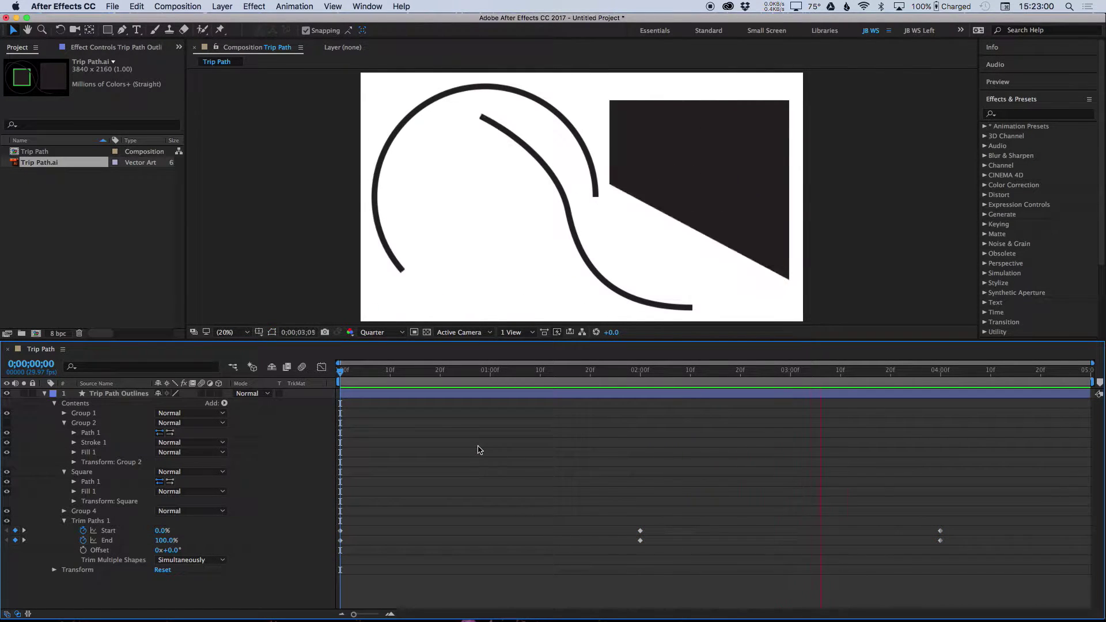
key("space")
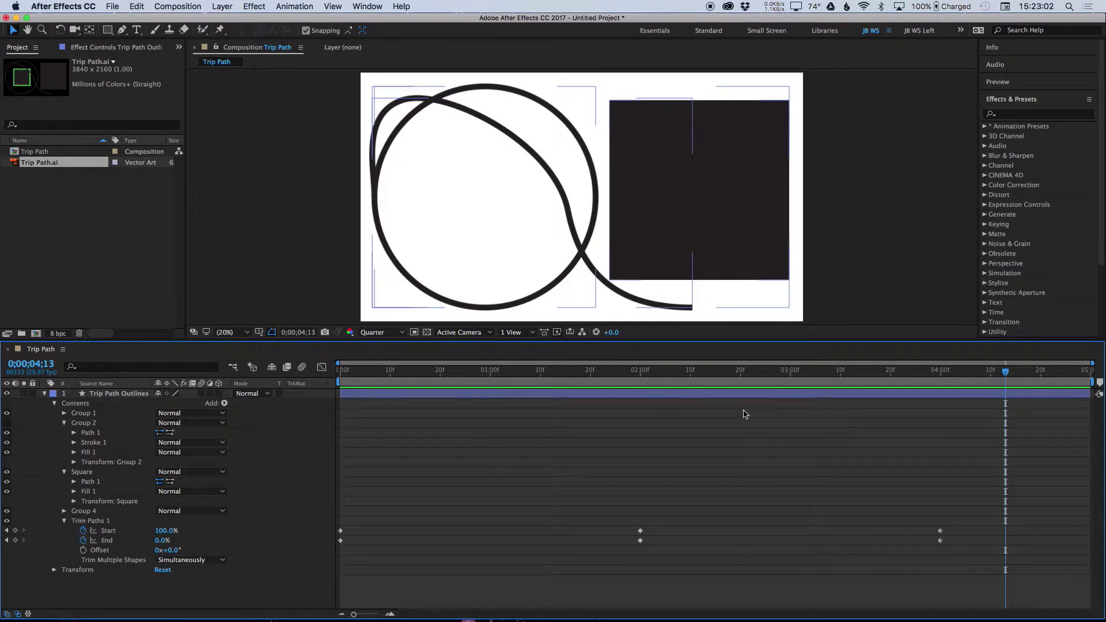
left_click(640, 370)
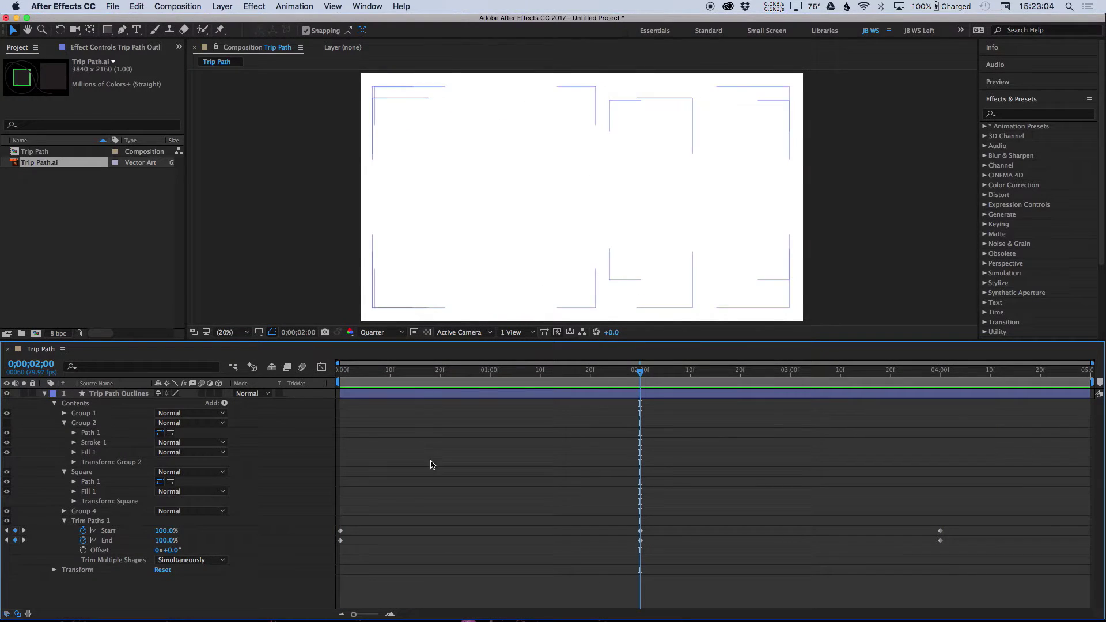
left_click(345, 370)
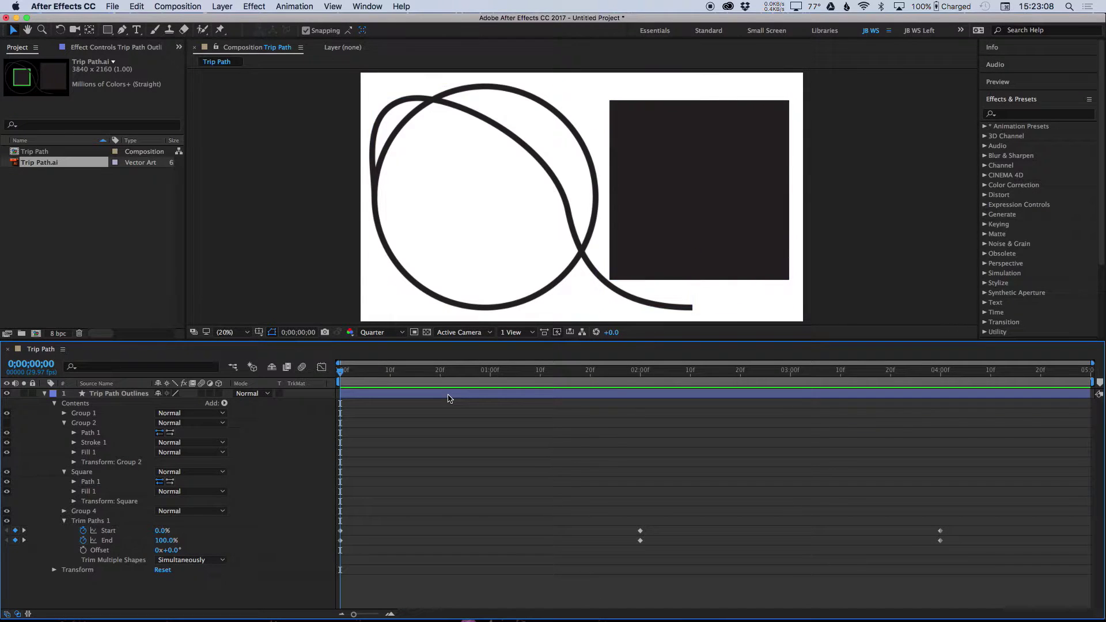
key("space")
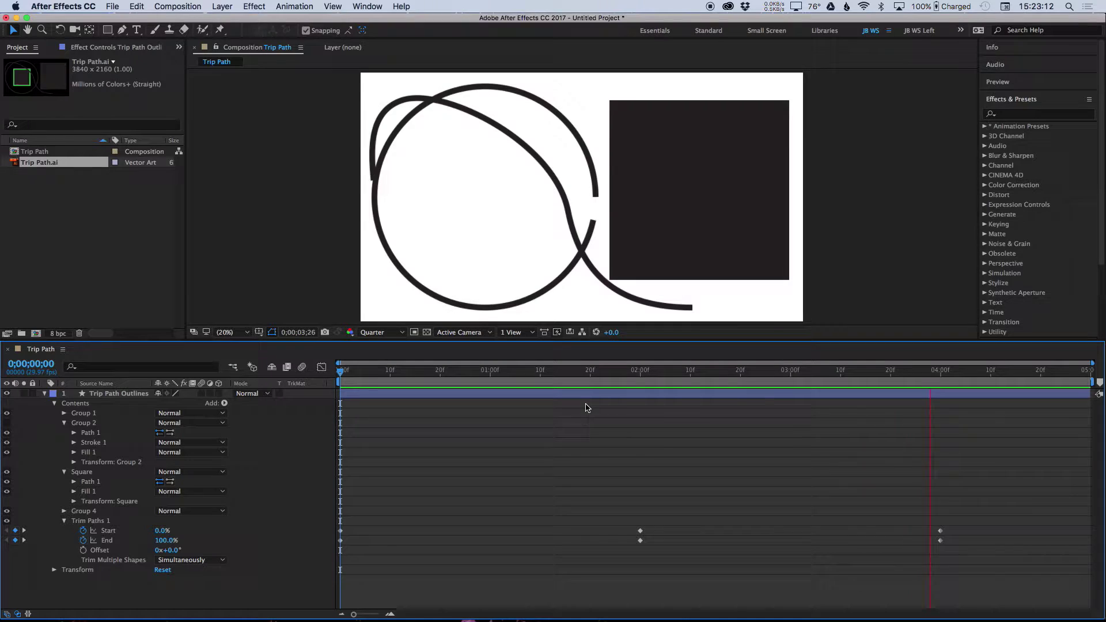
mouse_move(575, 375)
left_mouse_down()
mouse_move(270, 390)
mouse_move(375, 377)
mouse_move(333, 372)
left_mouse_up()
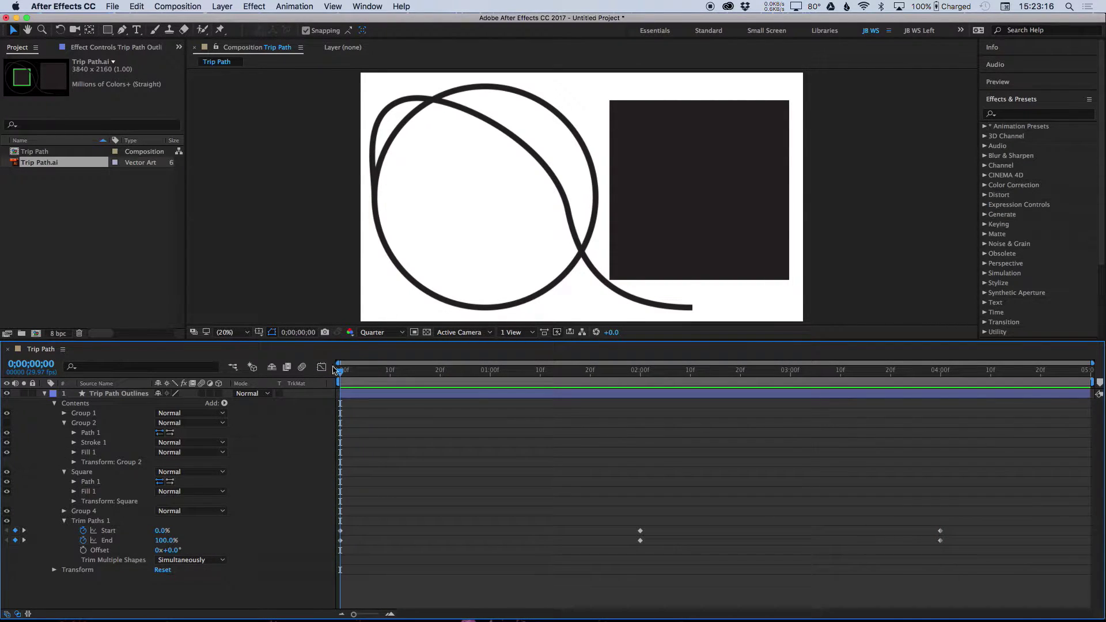
left_click(599, 236)
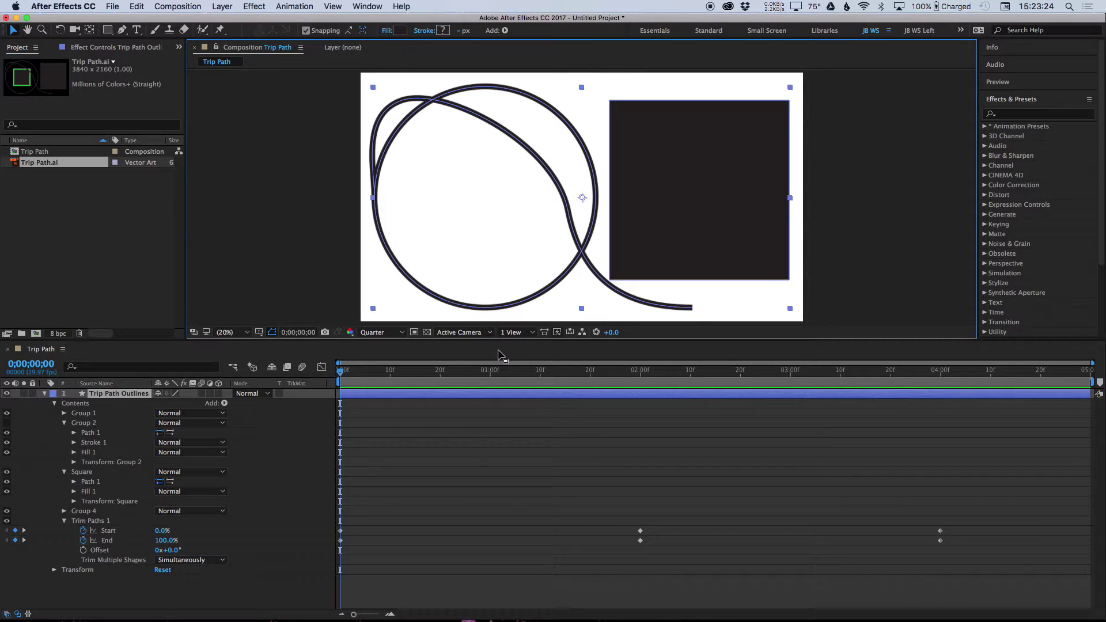
left_click(373, 461)
left_click_drag(364, 371, 341, 371)
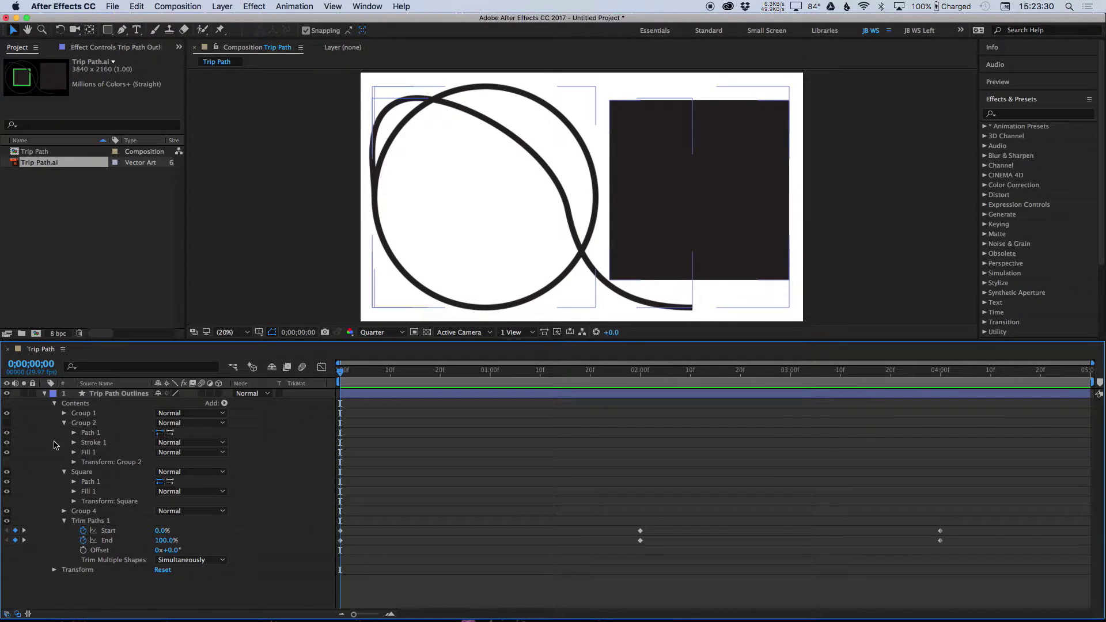
Hide Group 1 and collapse the expanded Group 2 and Square groups
left_click(6, 413)
left_click(64, 423)
left_click(63, 433)
left_click(65, 423)
left_click(64, 423)
Rename Group 4 as Main Circle
left_click(92, 424)
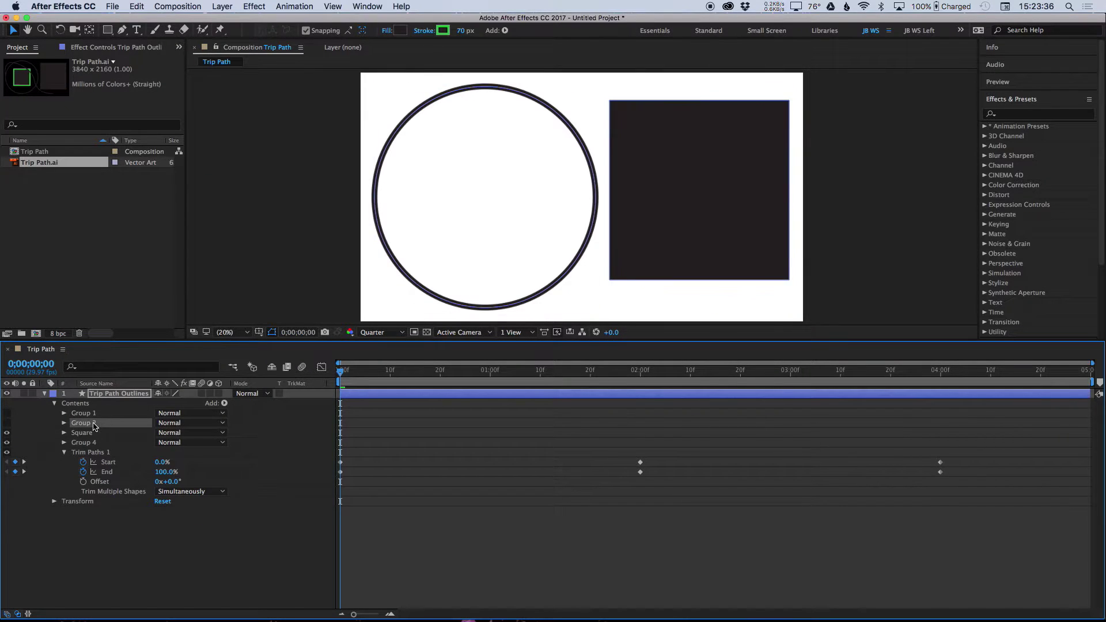
left_click(94, 413)
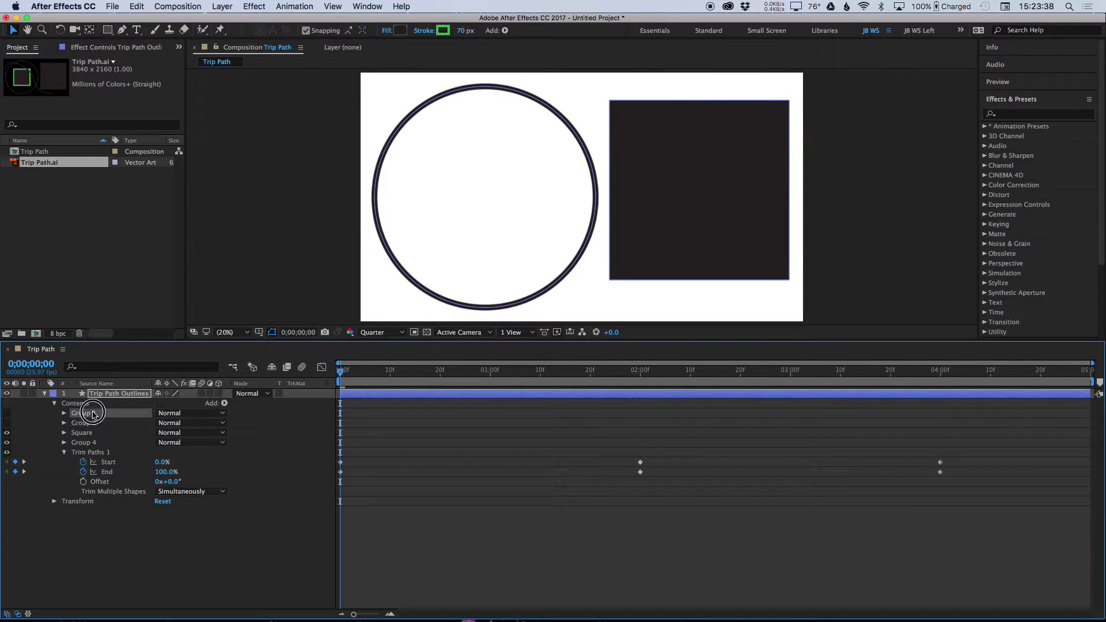
left_click(94, 423)
left_click(82, 443)
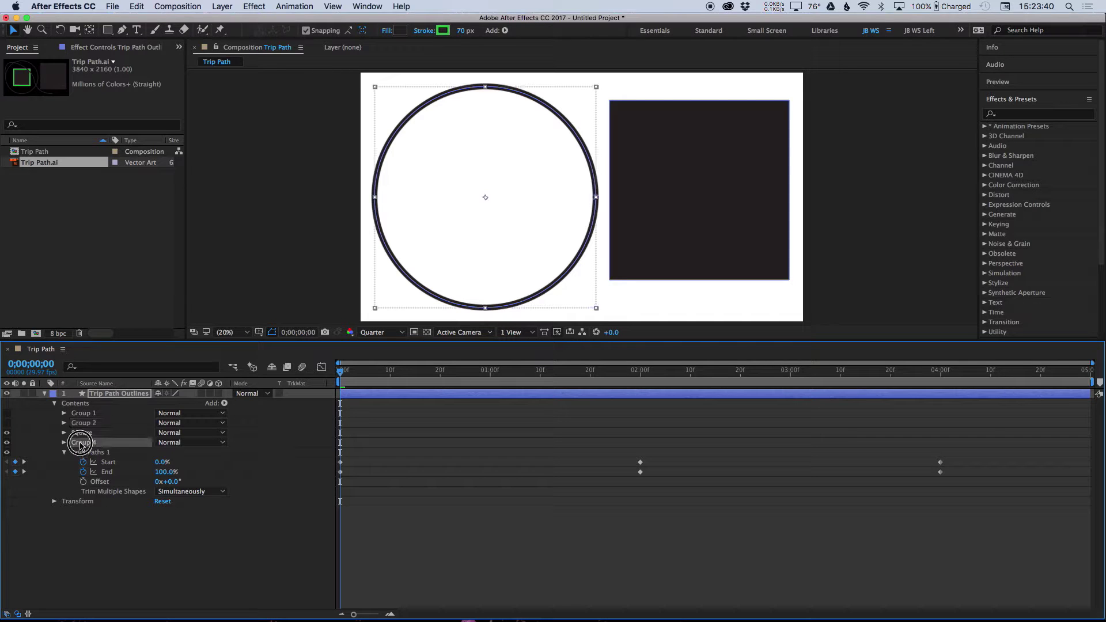
right_click(84, 444)
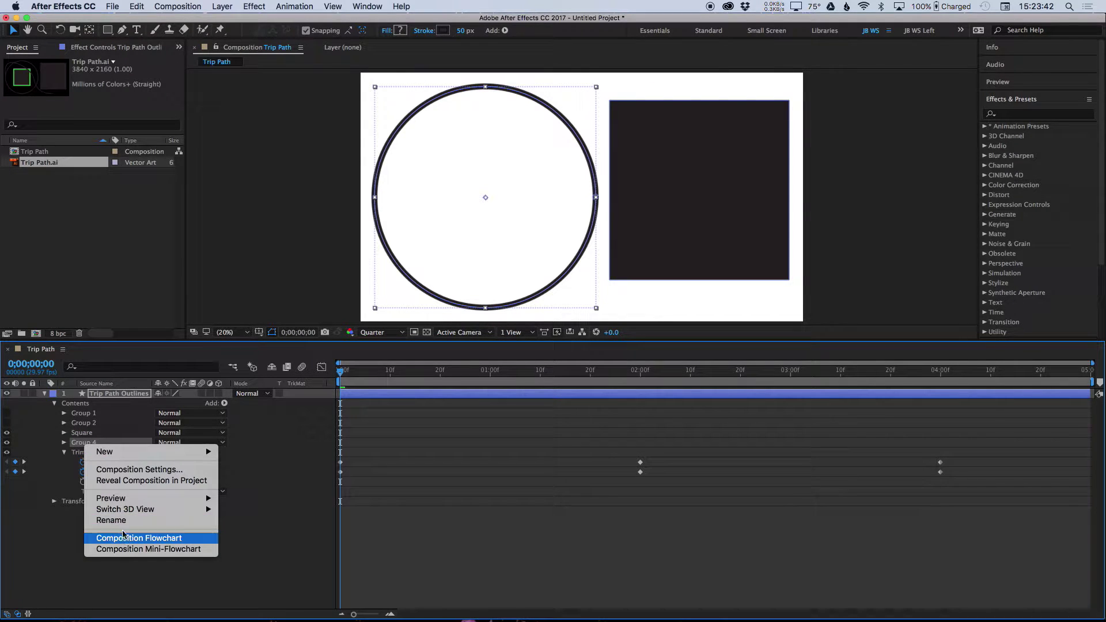
left_click(95, 522)
type("Circle")
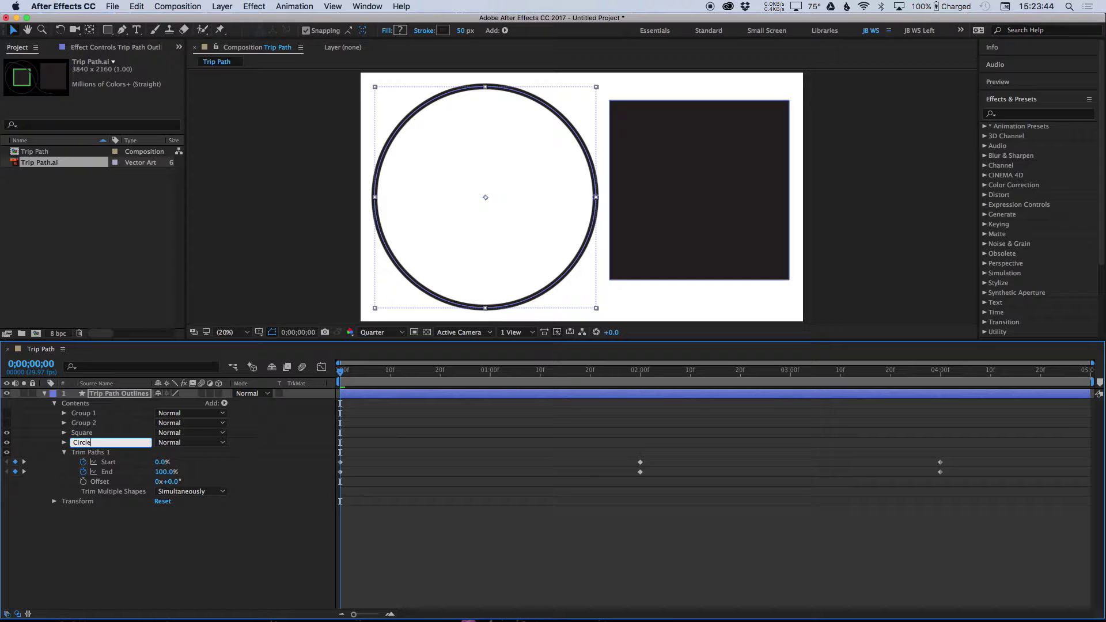
type("Main")
key("Return")
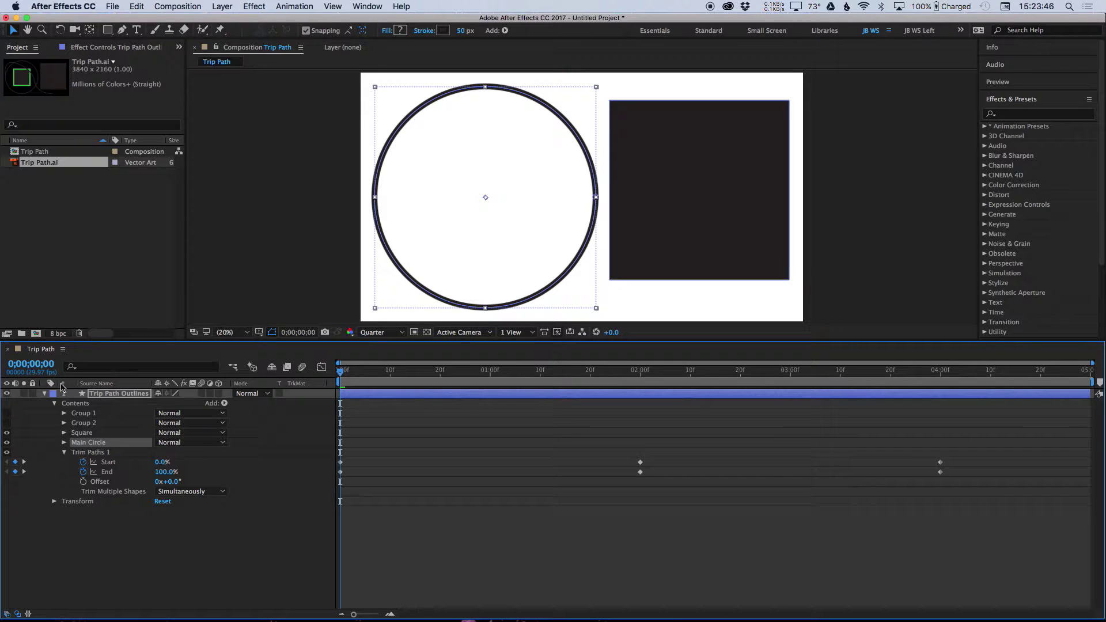
Toggle Group 1's visibility on and off to check its shape, and rename it String
left_click(7, 412)
left_click(7, 413)
left_click(86, 413)
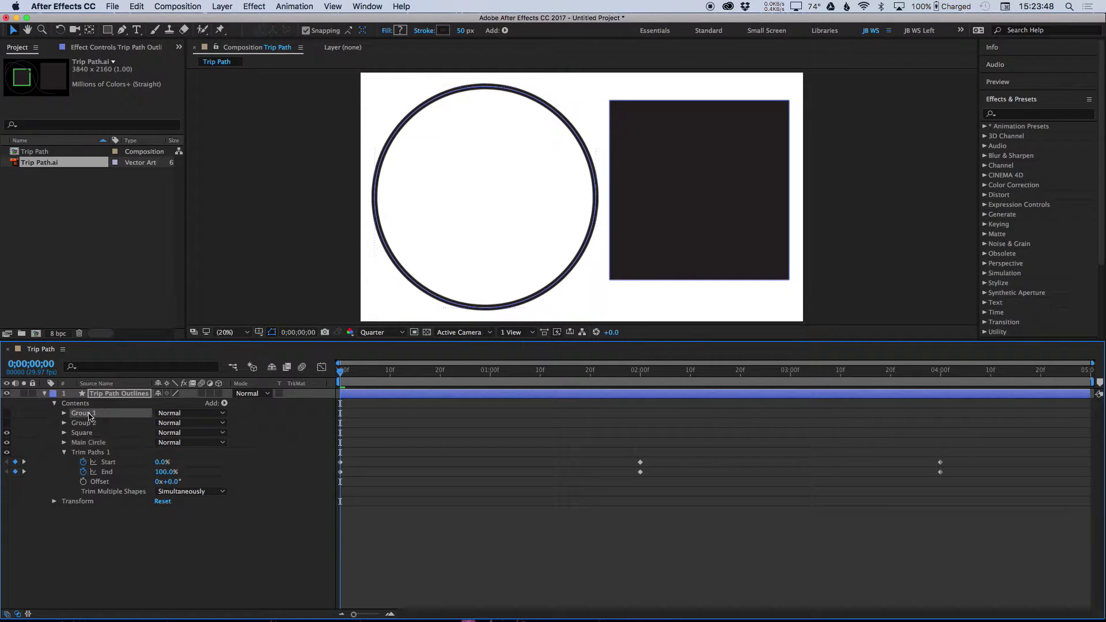
right_click(94, 420)
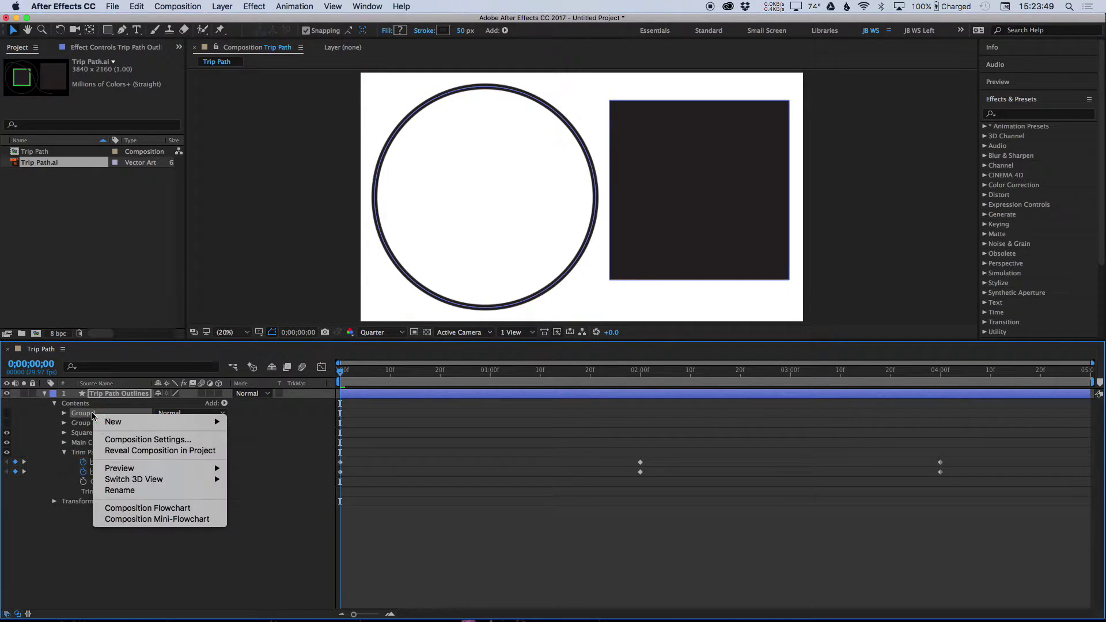
left_click(137, 491)
type("String")
key("Return")
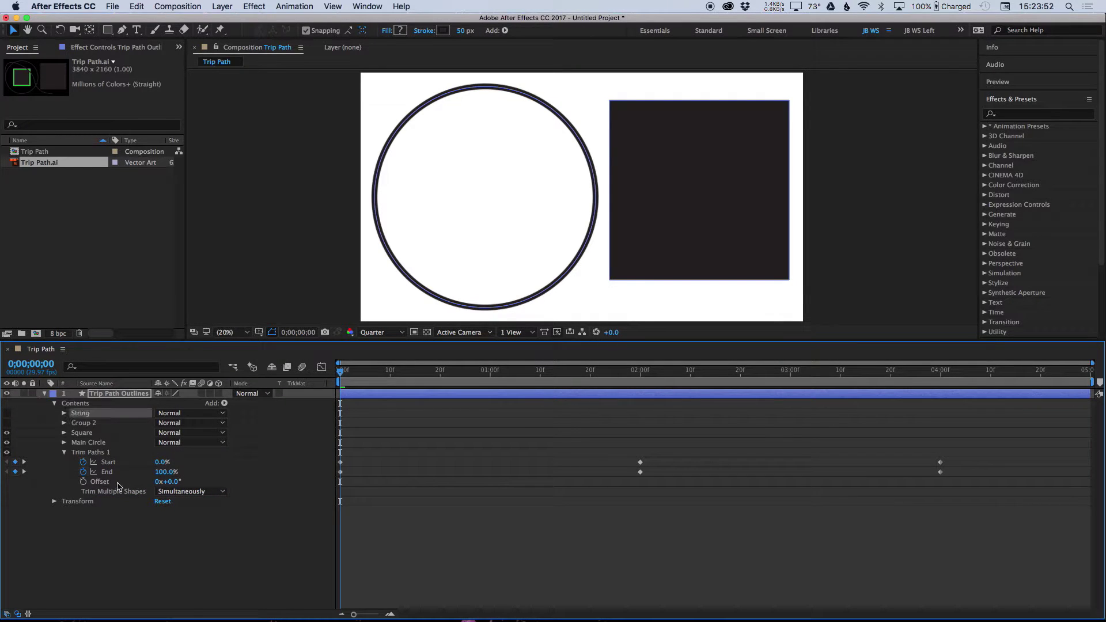
Rename Group 2 as stroke square
left_click(77, 423)
right_click(78, 423)
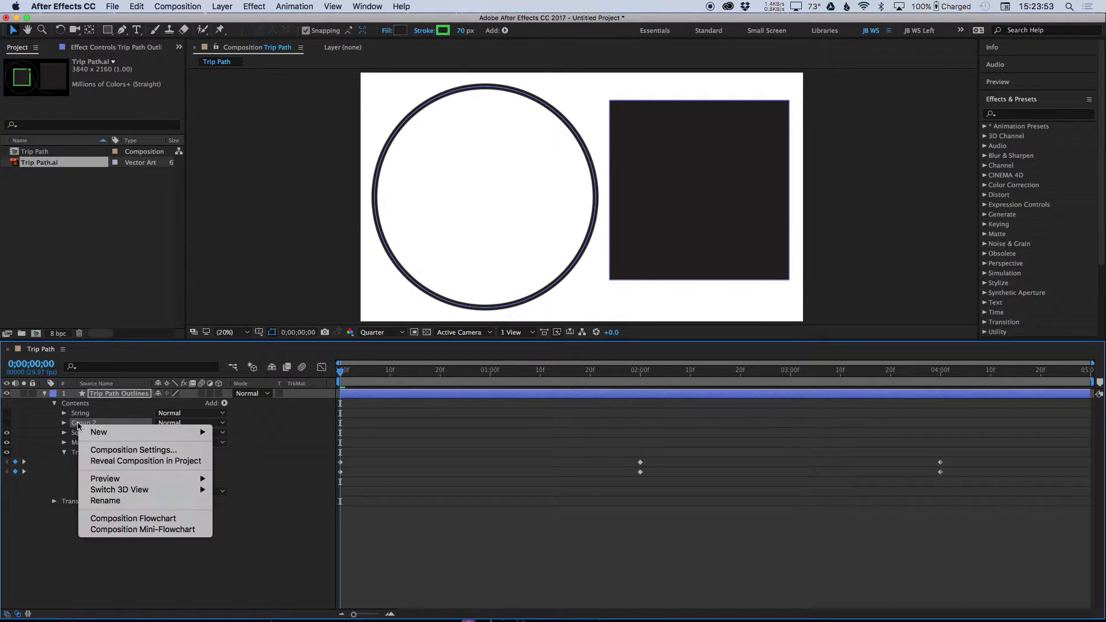
left_click(117, 502)
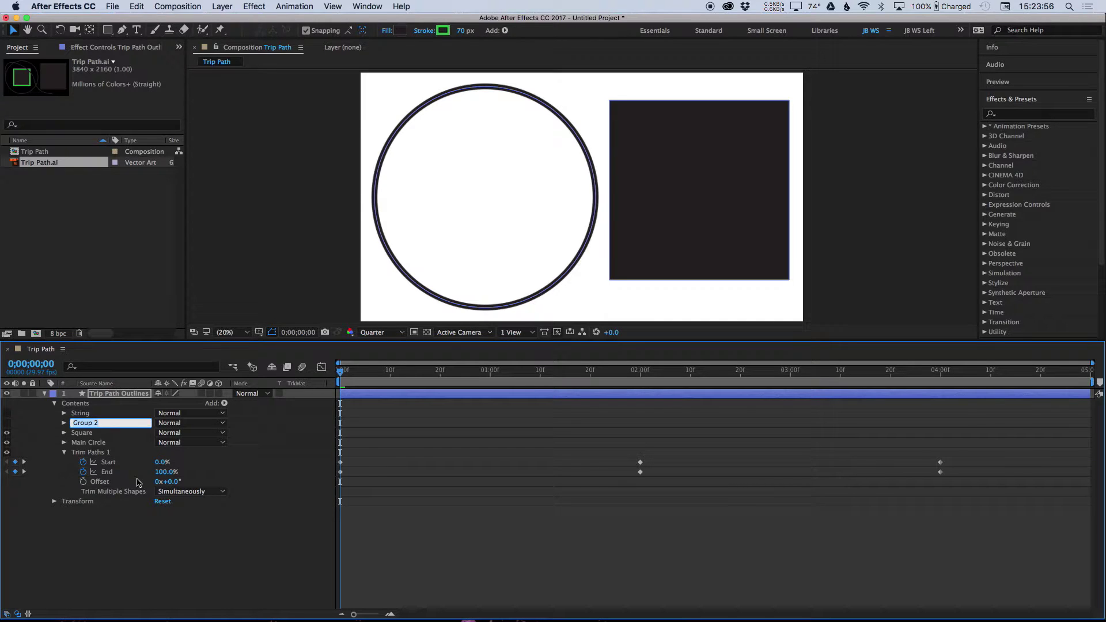
type("path")
key("Return")
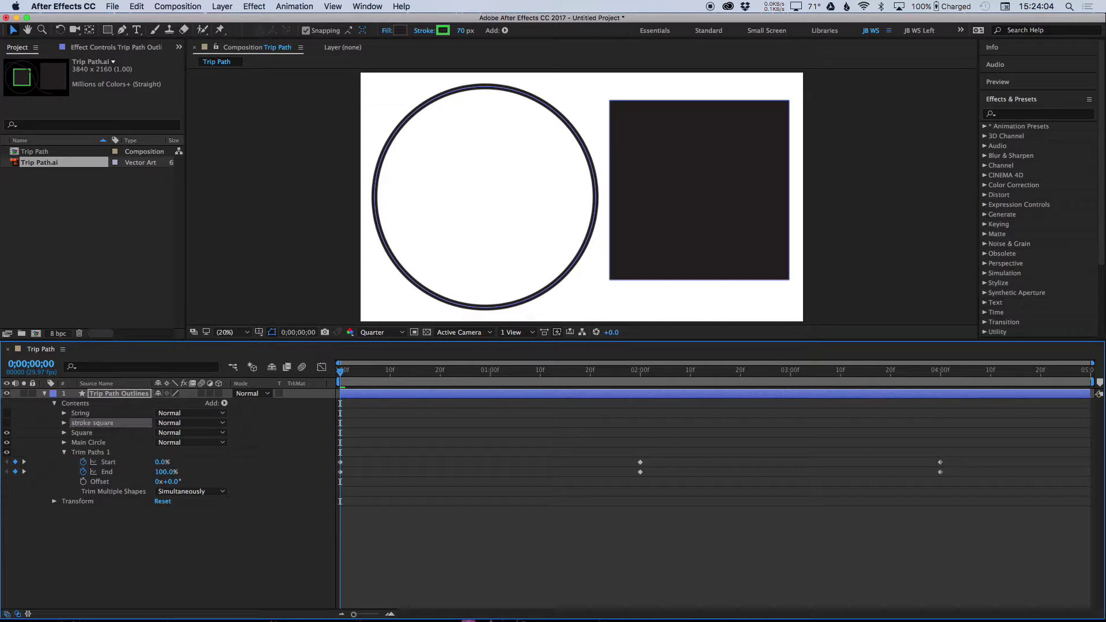
Hide the Square group so only Main Circle shows, and check Main Circle's contents
left_click(6, 435)
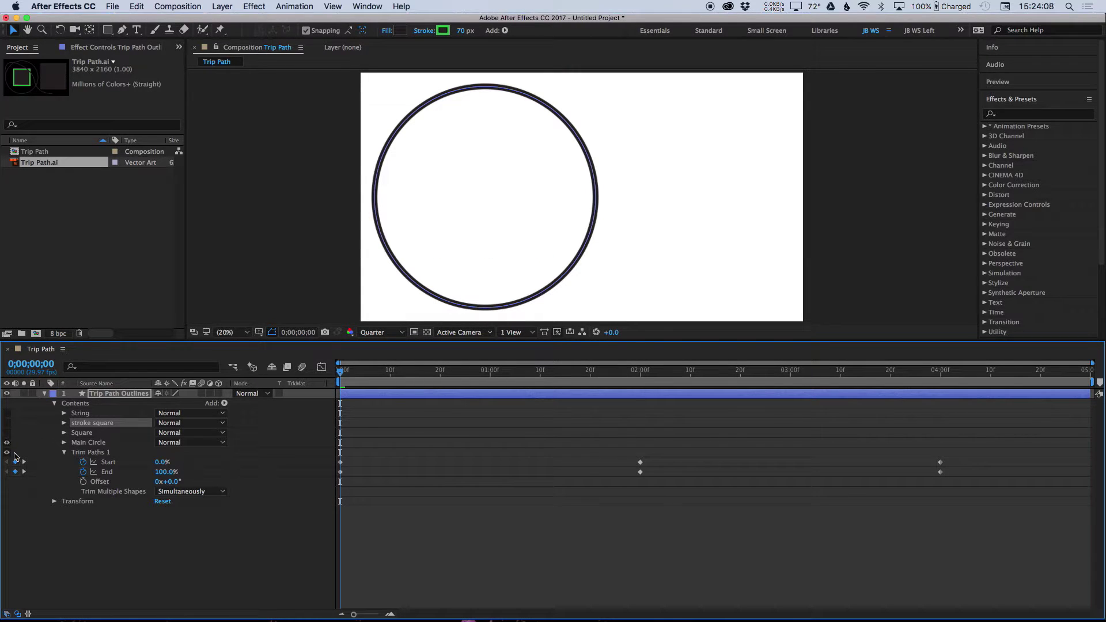
left_click(83, 443)
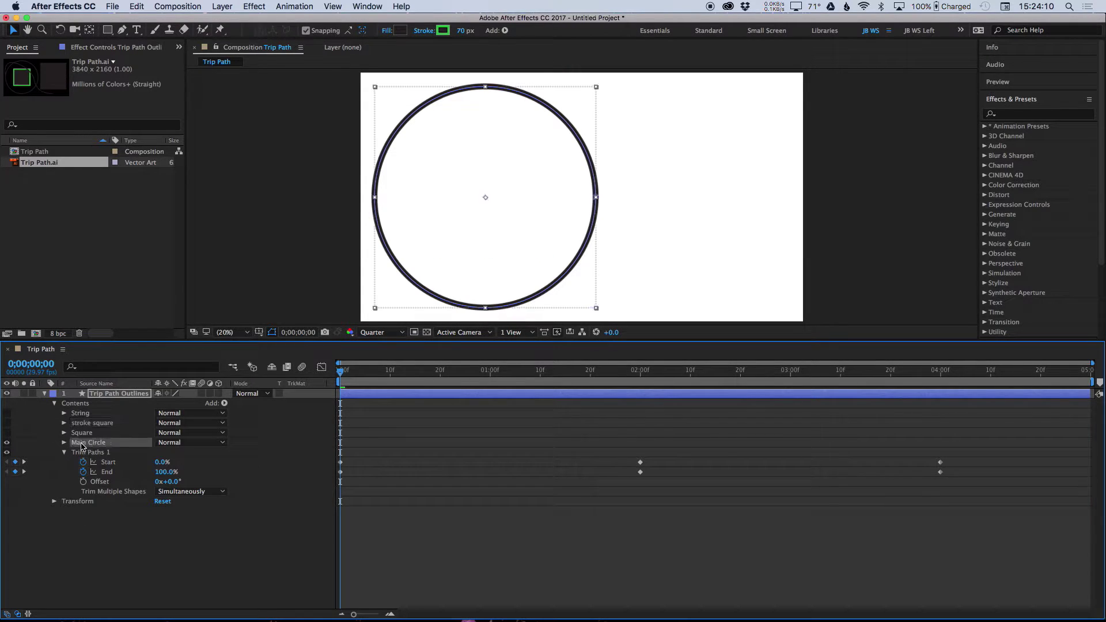
left_click(65, 443)
left_click(64, 442)
left_click(200, 537)
Raise the Trim Paths Start to 100% on the first frame and lower End to 97% to see the effect on Main Circle
left_click(163, 474)
mouse_move(163, 474)
left_mouse_down()
mouse_move(178, 464)
mouse_move(260, 472)
left_mouse_up()
left_click(201, 529)
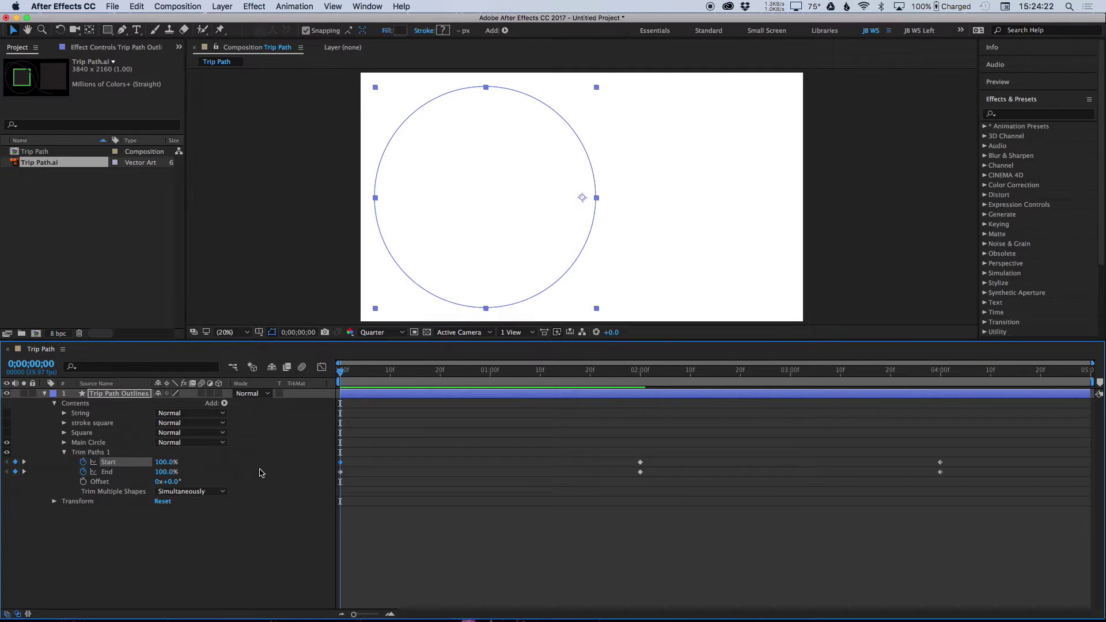
mouse_move(167, 472)
left_mouse_down()
mouse_move(84, 474)
mouse_move(152, 485)
mouse_move(171, 466)
left_mouse_up()
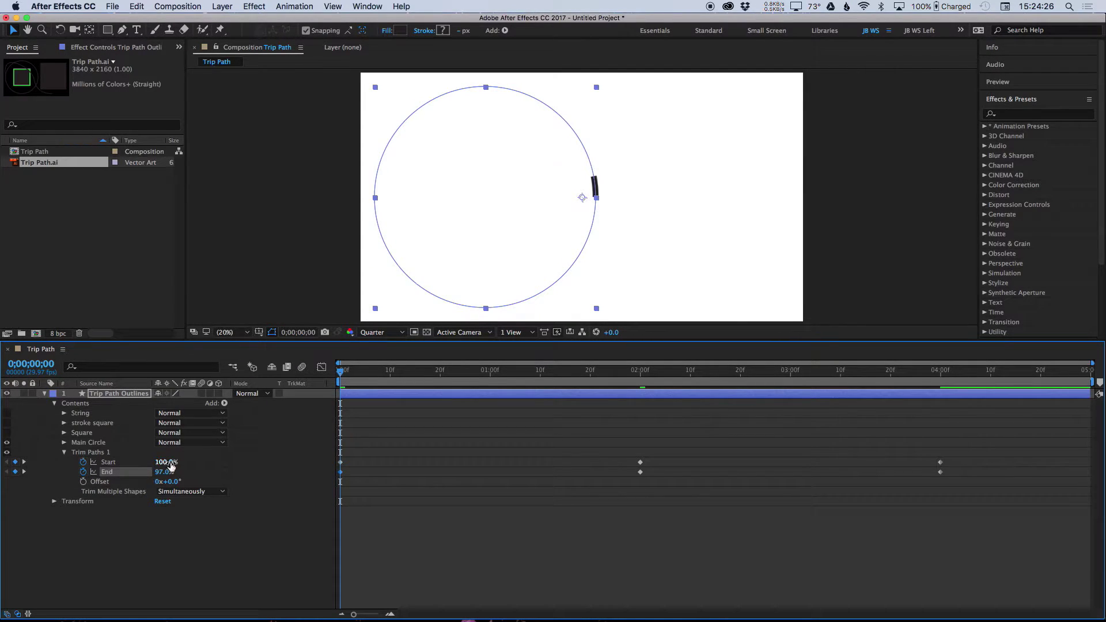
Set the Trim Paths End and Start to 50% on the first frame and scrub the timeline to check the circle
left_click(167, 472)
type("5")
key("shift+Tab")
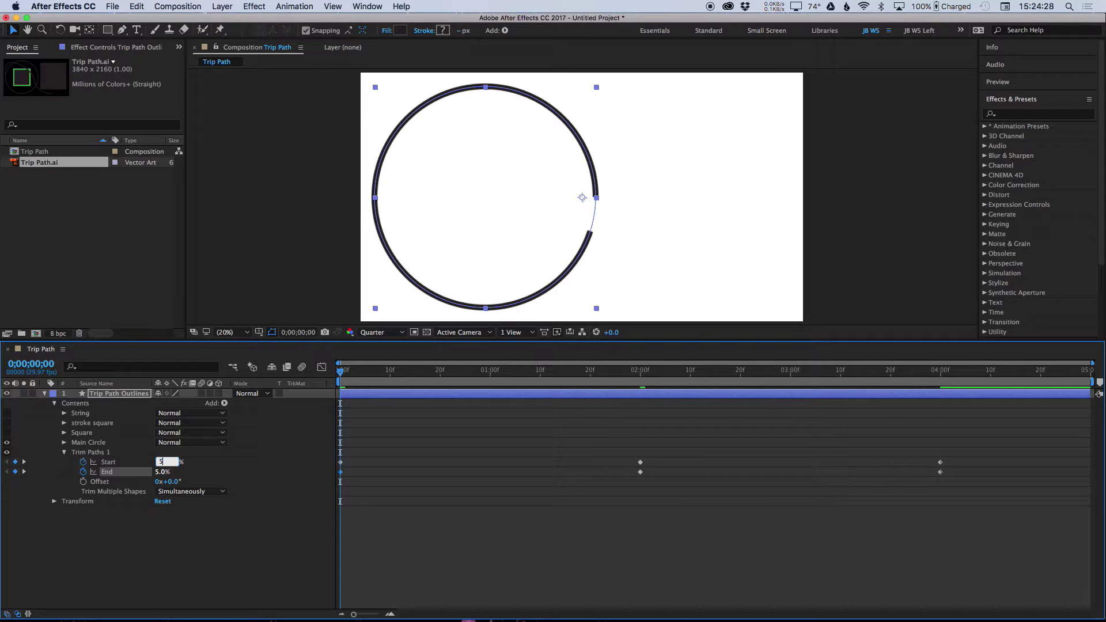
key("Tab")
type("50")
key("shift+Tab")
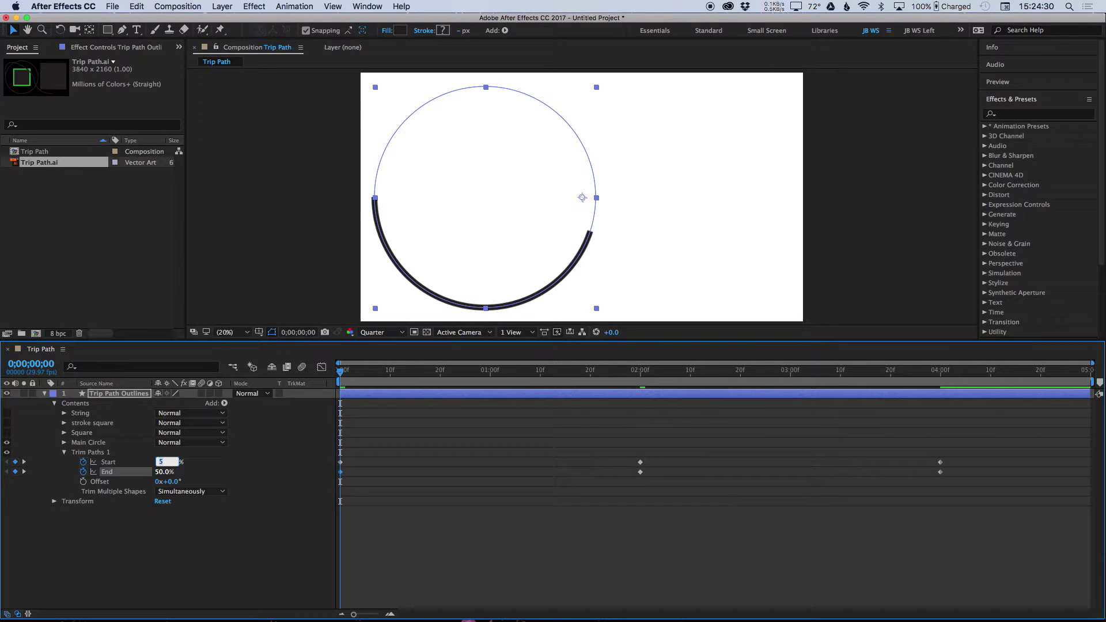
type("50")
key("Return")
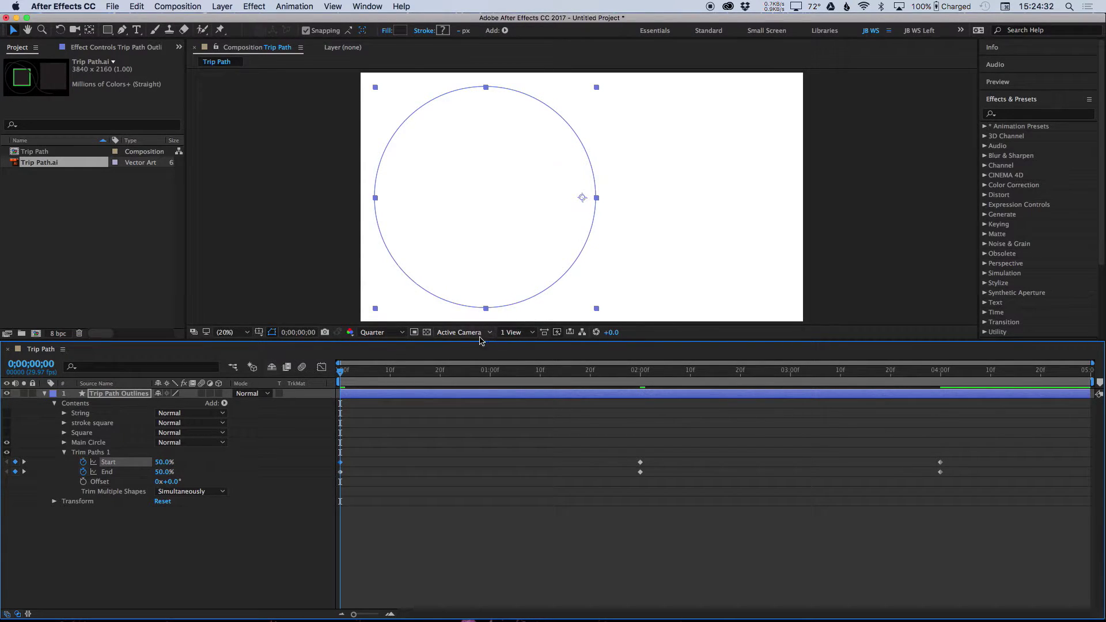
left_click(445, 365)
left_click(199, 549)
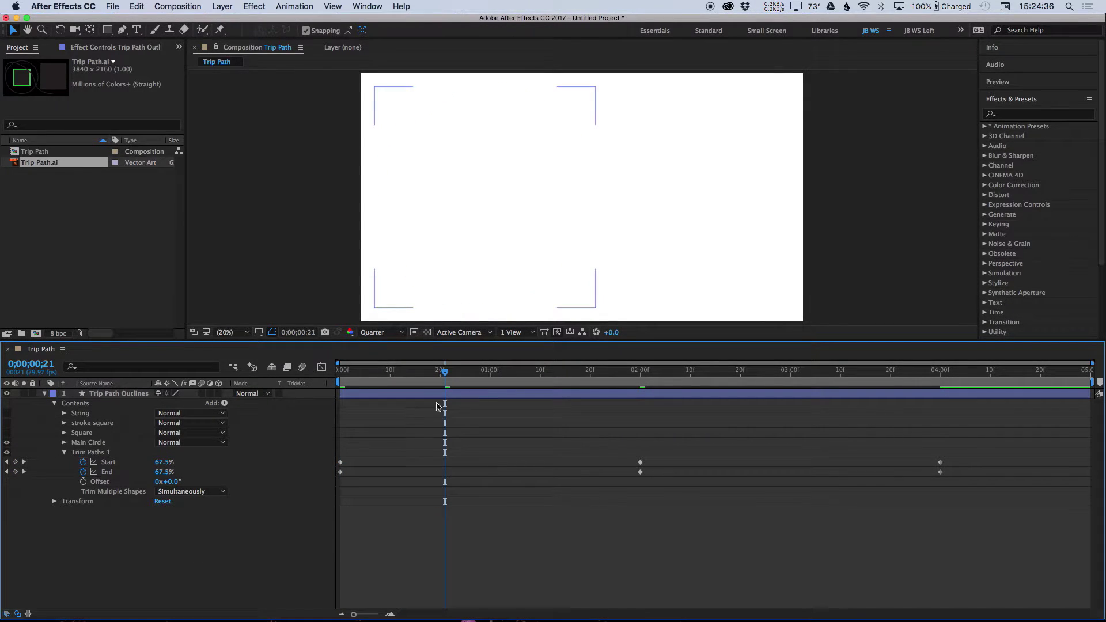
left_click_drag(509, 372, 311, 378)
Vary the Trim Paths Start on the first frame, leaving it at 98%, to inspect where the circle's path begins
left_click(160, 463)
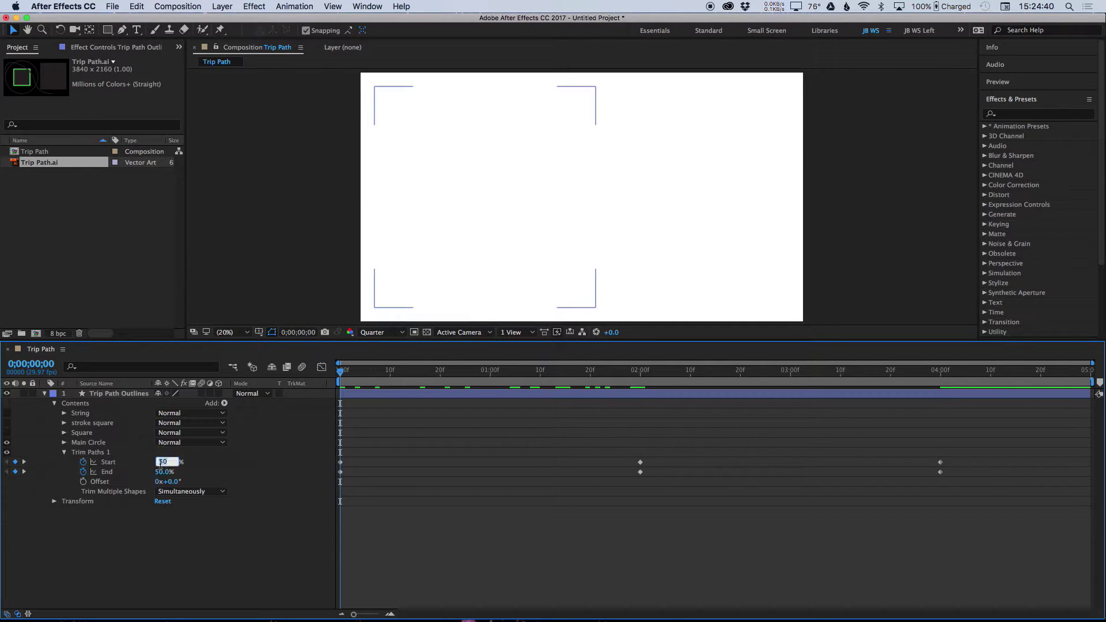
left_click_drag(161, 466, 204, 474)
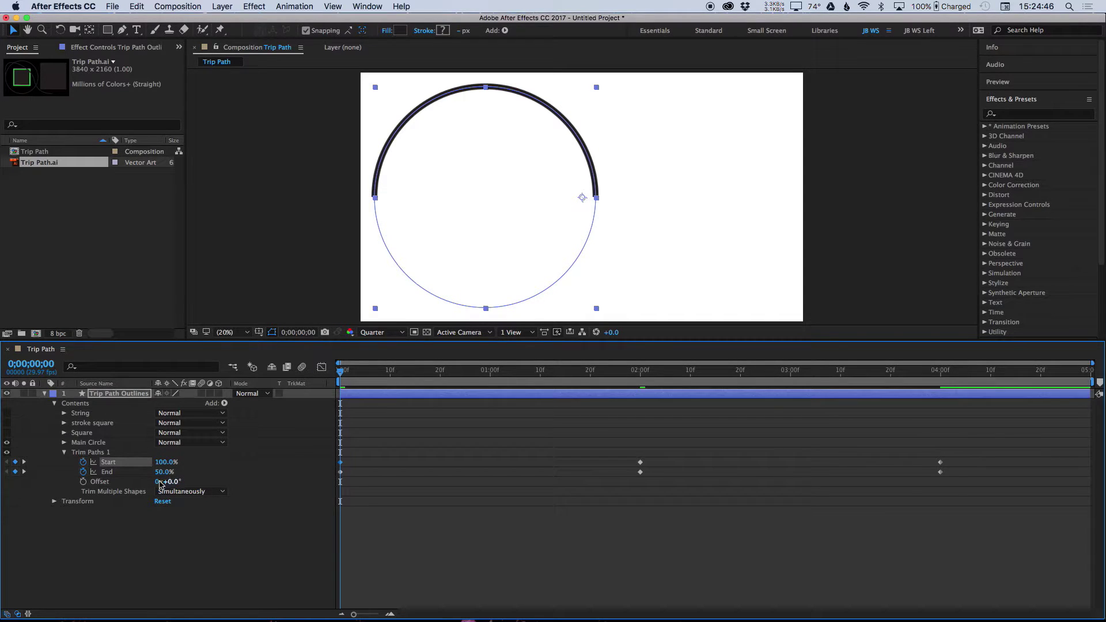
left_click(56, 557)
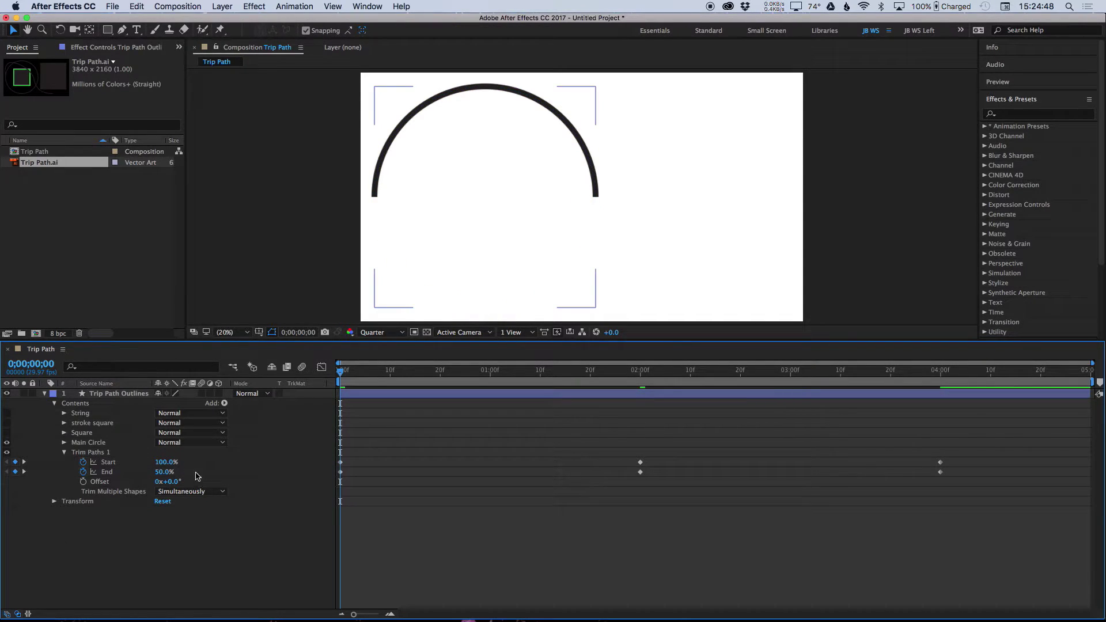
left_click(167, 463)
left_click(190, 463)
left_click_drag(166, 468, 209, 473)
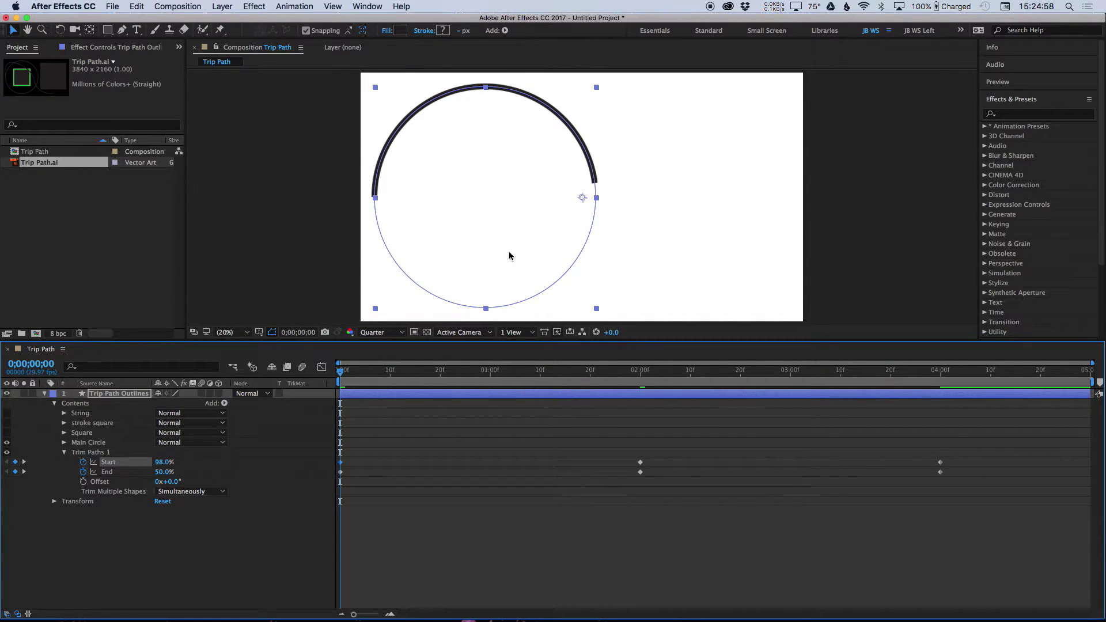
left_click(597, 202)
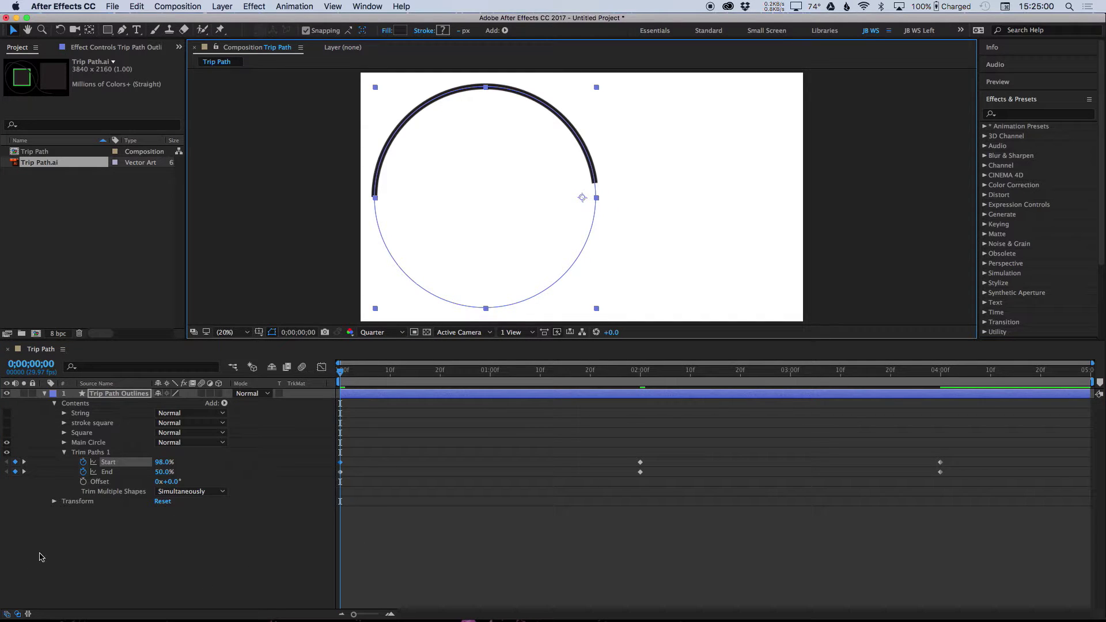
left_click(311, 556)
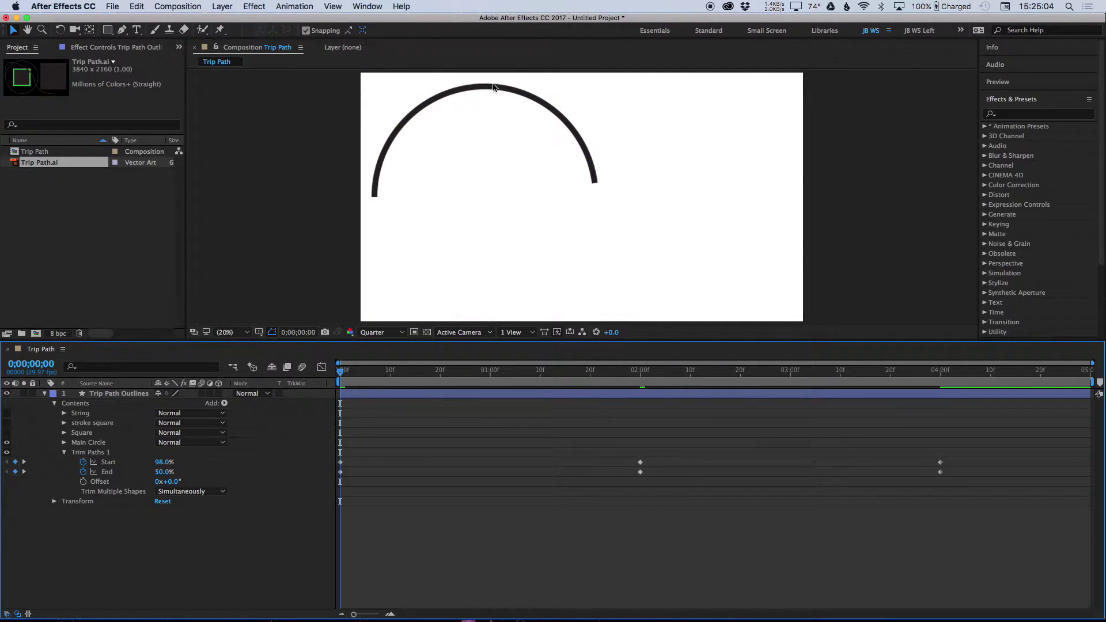
left_click(506, 101)
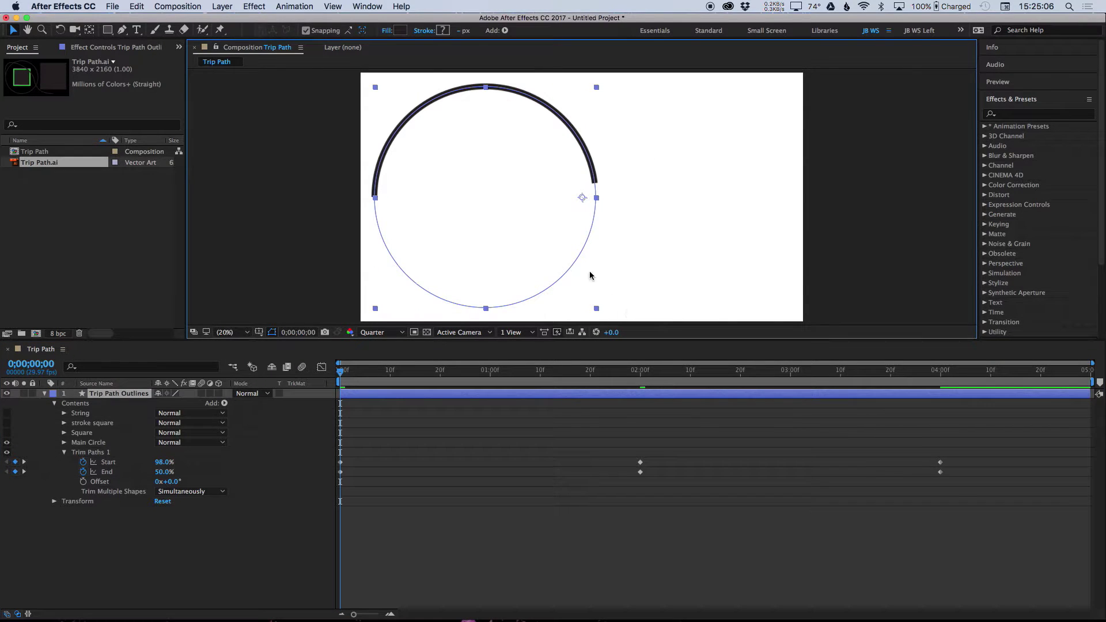
Set Start to 100% on the first frame, and vary End up to 100% and back to 0%
left_click(259, 433)
left_click_drag(167, 462, 295, 464)
left_click_drag(164, 464, 190, 465)
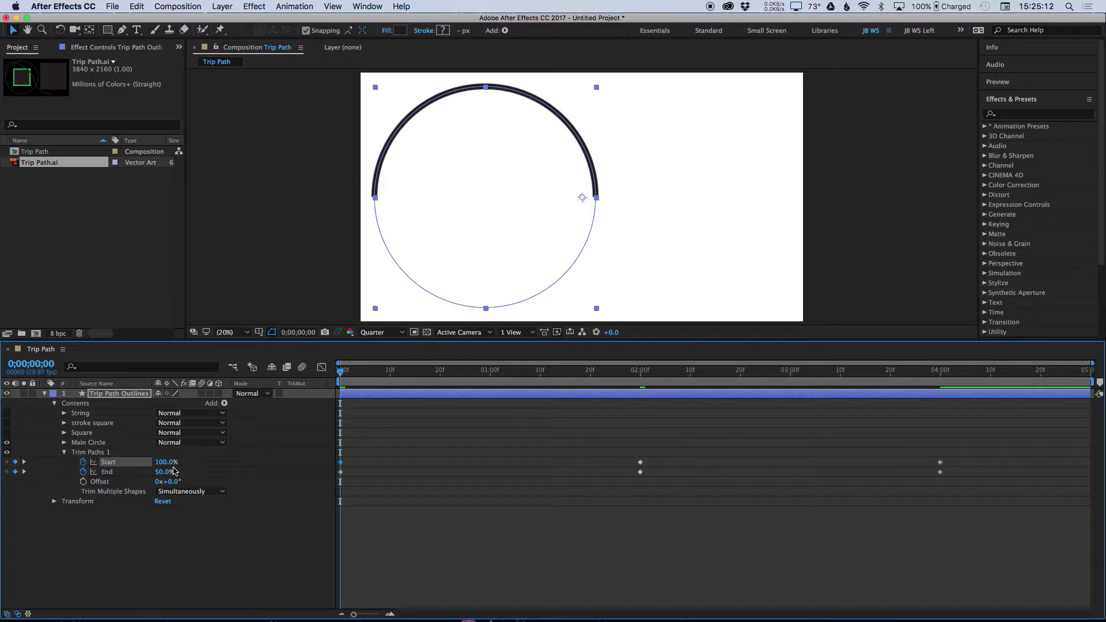
left_click_drag(165, 473, 109, 474)
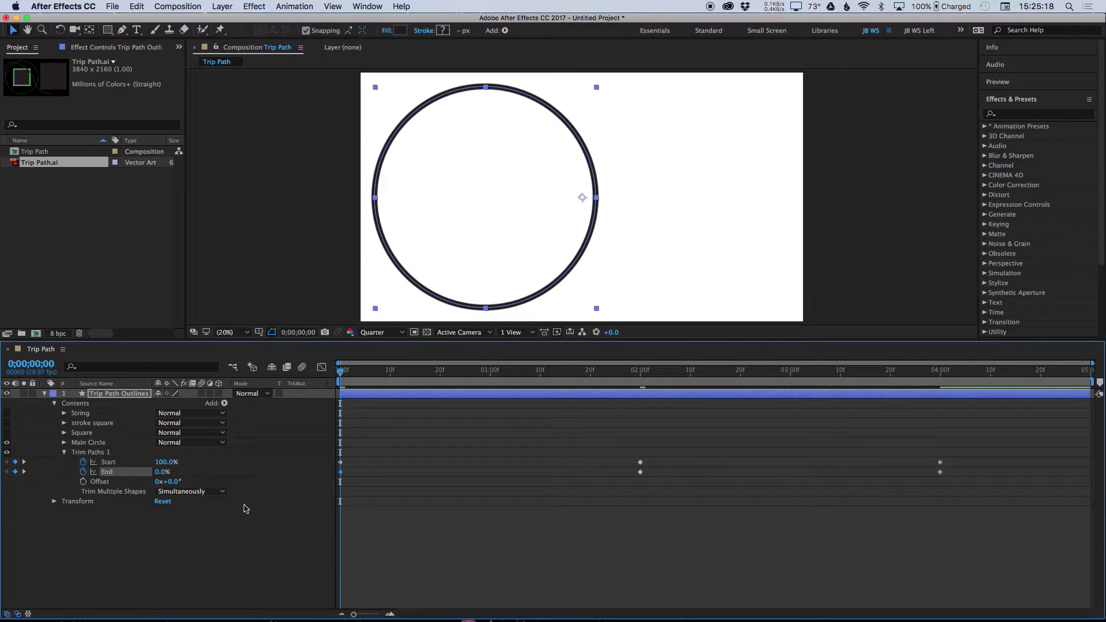
left_click_drag(164, 474, 257, 490)
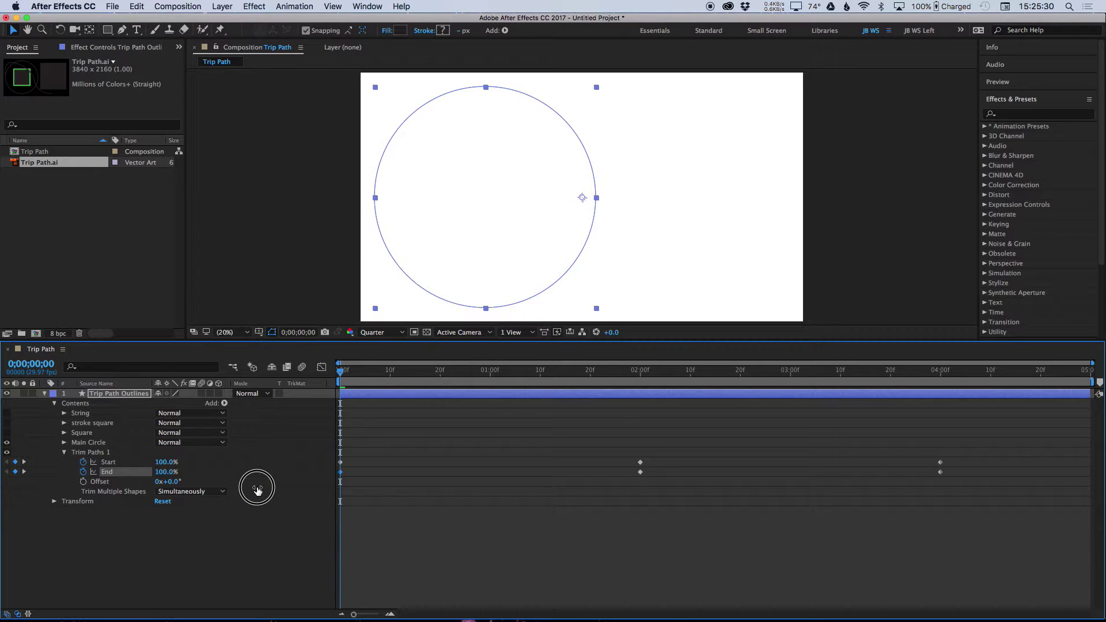
left_click_drag(257, 489, 169, 489)
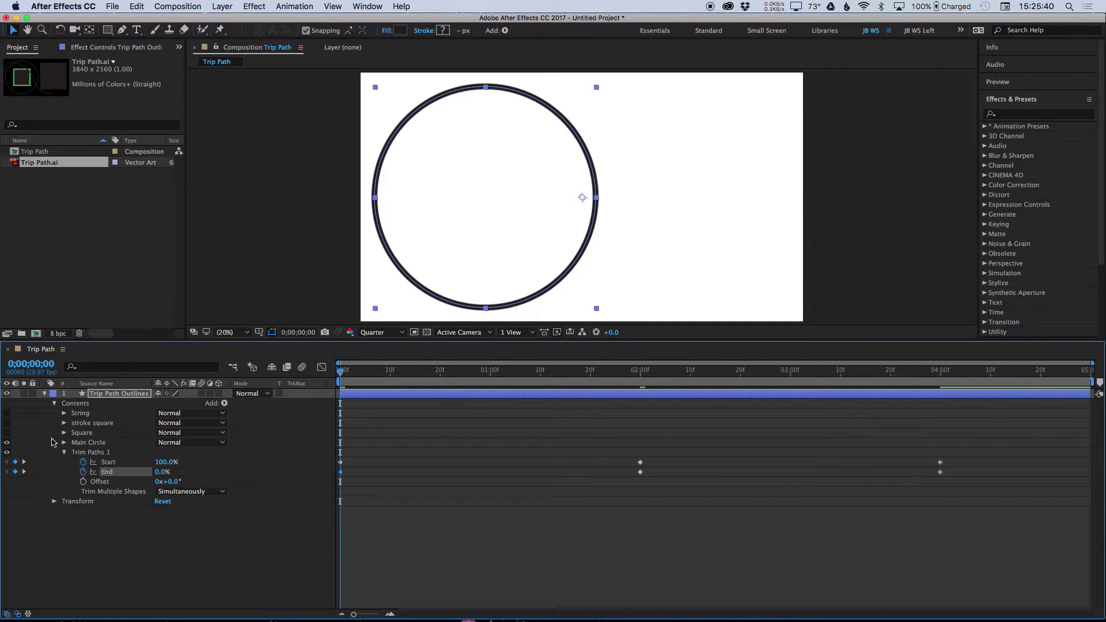
Hide the Main Circle group, show String instead, and check String's contents before reopening the Trim Paths 1 properties
left_click(63, 452)
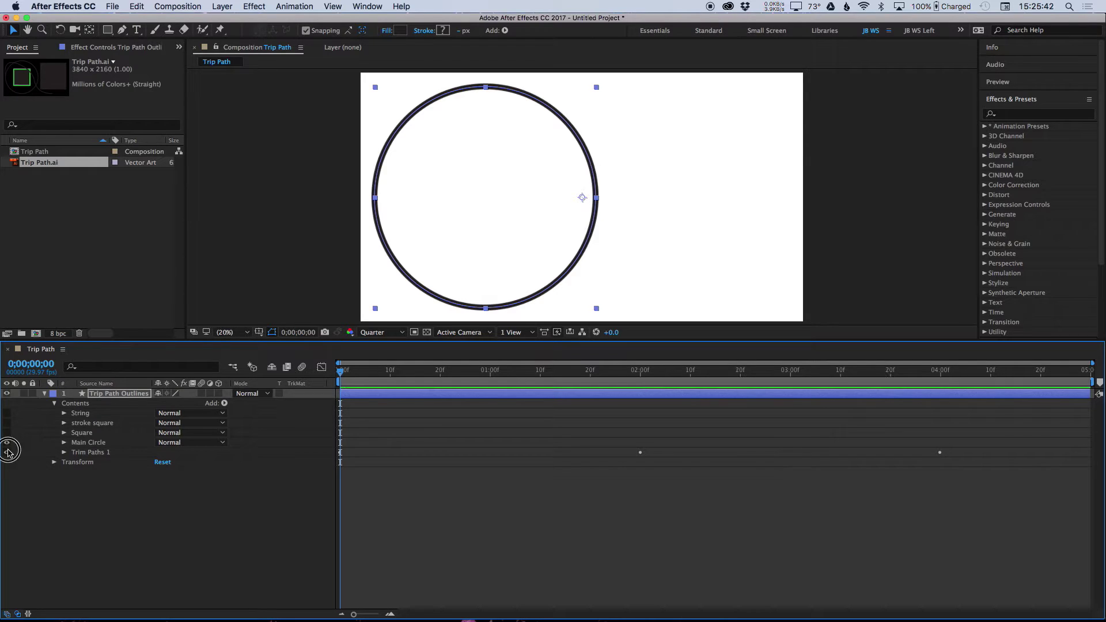
left_click(6, 442)
left_click(6, 413)
left_click(64, 412)
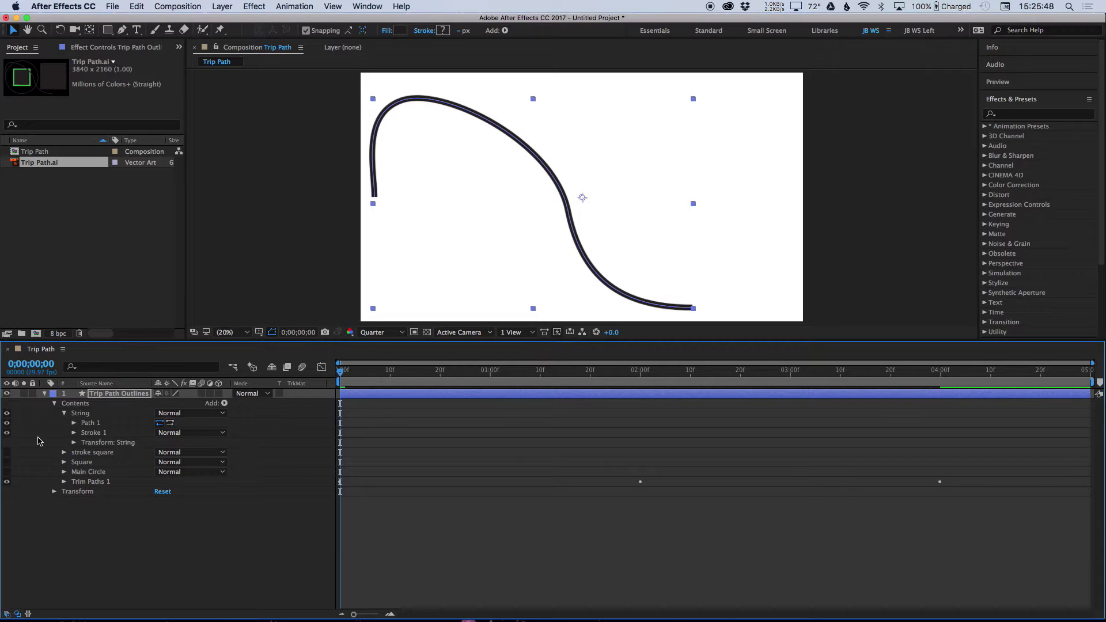
left_click(64, 413)
left_click(64, 452)
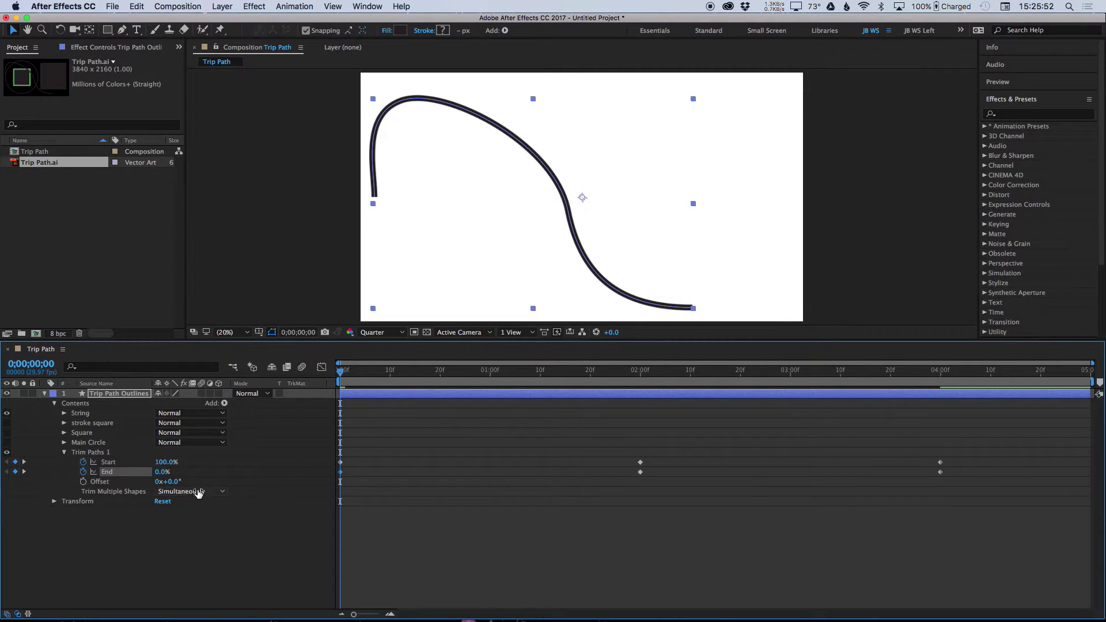
Vary the Trim Paths Start and End on String, then set Start and End to 0% on the first frame
left_click(165, 465)
left_click_drag(165, 465, 251, 484)
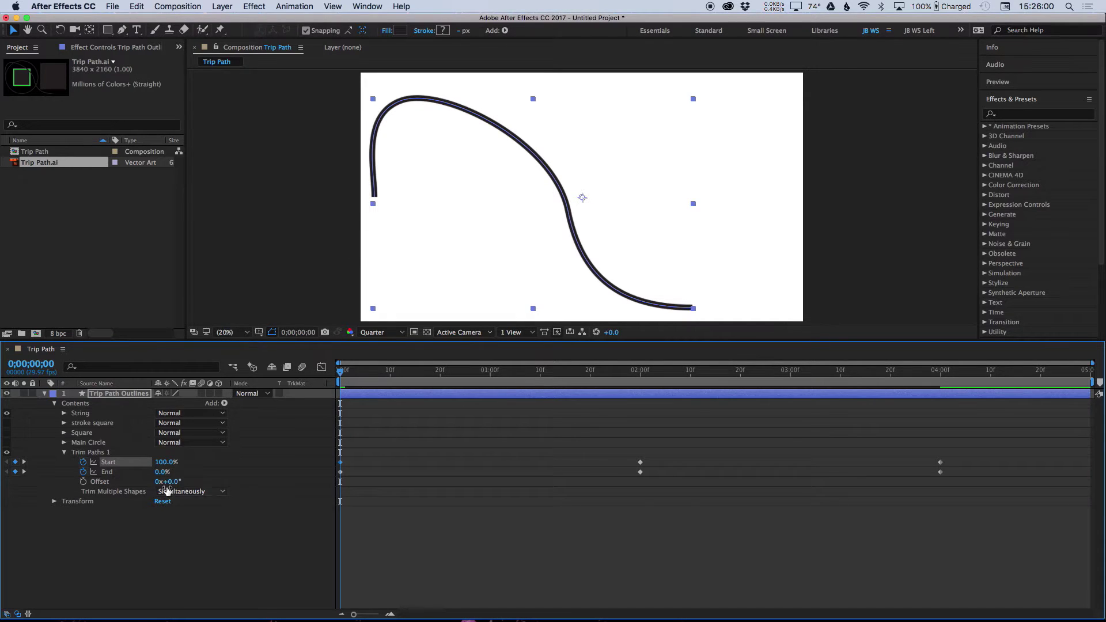
mouse_move(163, 473)
left_mouse_down()
mouse_move(247, 466)
mouse_move(29, 466)
left_mouse_up()
left_click(163, 463)
left_click_drag(163, 463, 121, 465)
left_click_drag(160, 464, 104, 480)
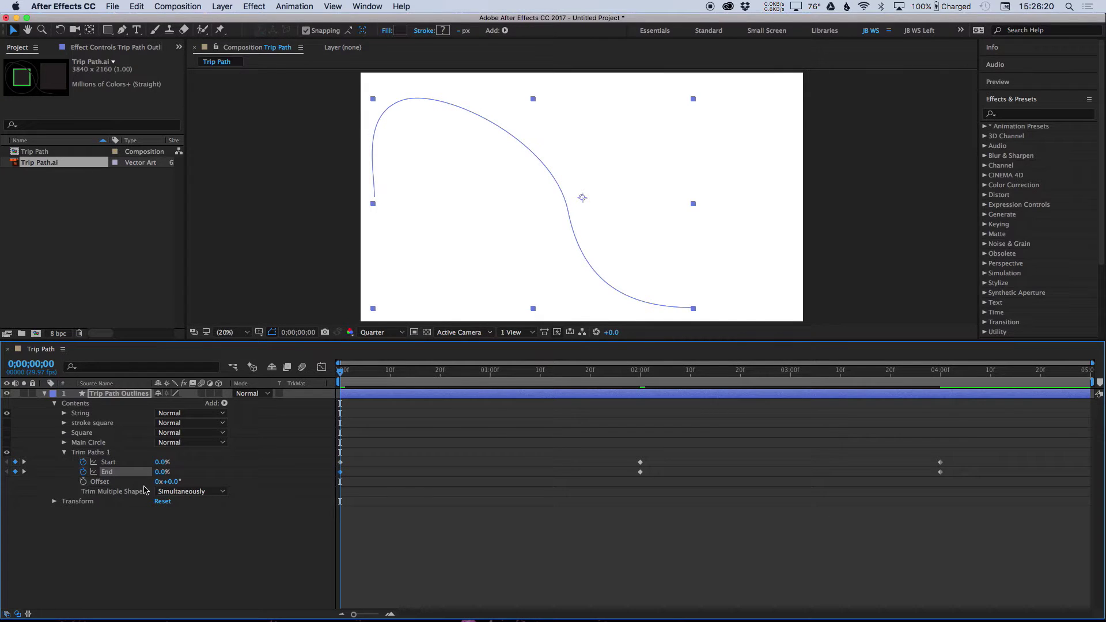
Scrub through the String animation, then set the Trim Paths End to 100% on the first frame
mouse_move(340, 371)
left_mouse_down()
mouse_move(439, 388)
mouse_move(341, 381)
left_mouse_up()
mouse_move(648, 373)
left_mouse_down()
mouse_move(872, 386)
mouse_move(408, 404)
mouse_move(314, 394)
left_mouse_up()
left_click(160, 472)
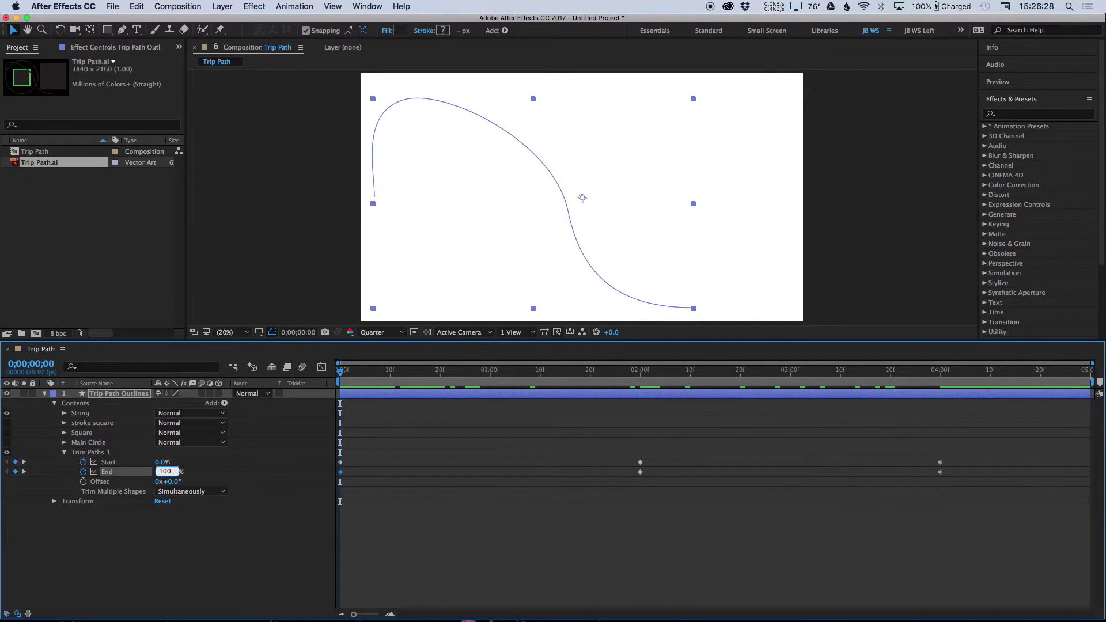
key("Return")
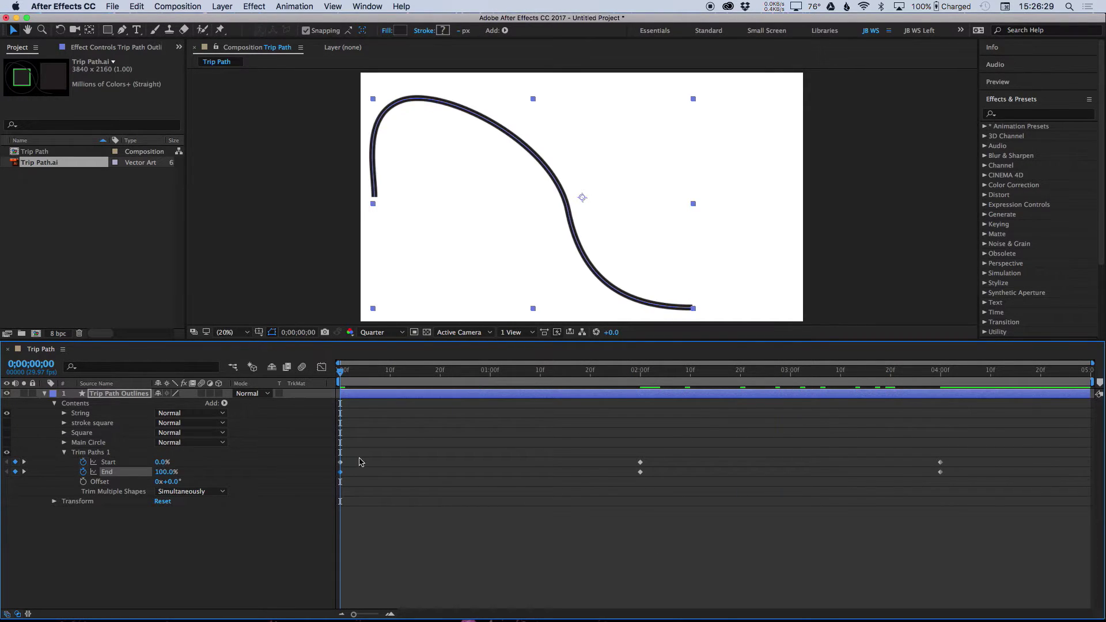
Set the Trim Paths End and Start keyframes at 0;00;02;00 to 50%
left_click(639, 373)
mouse_move(643, 375)
left_mouse_down()
mouse_move(943, 395)
mouse_move(683, 393)
mouse_move(640, 378)
left_mouse_up()
left_click(167, 472)
type("50")
key("shift+Tab")
type("50")
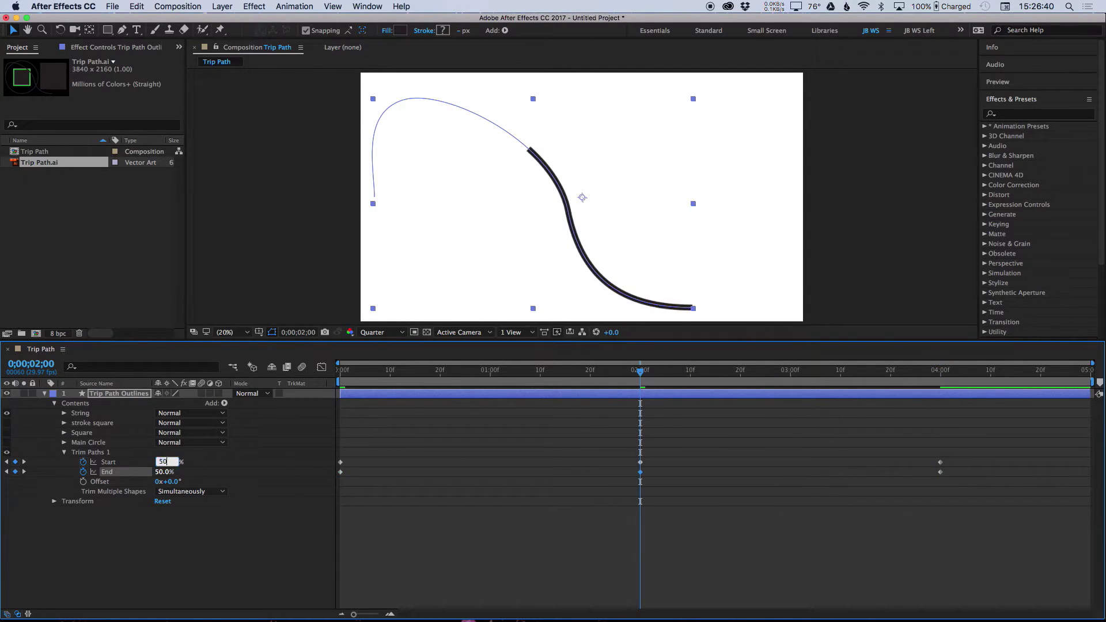
key("Tab")
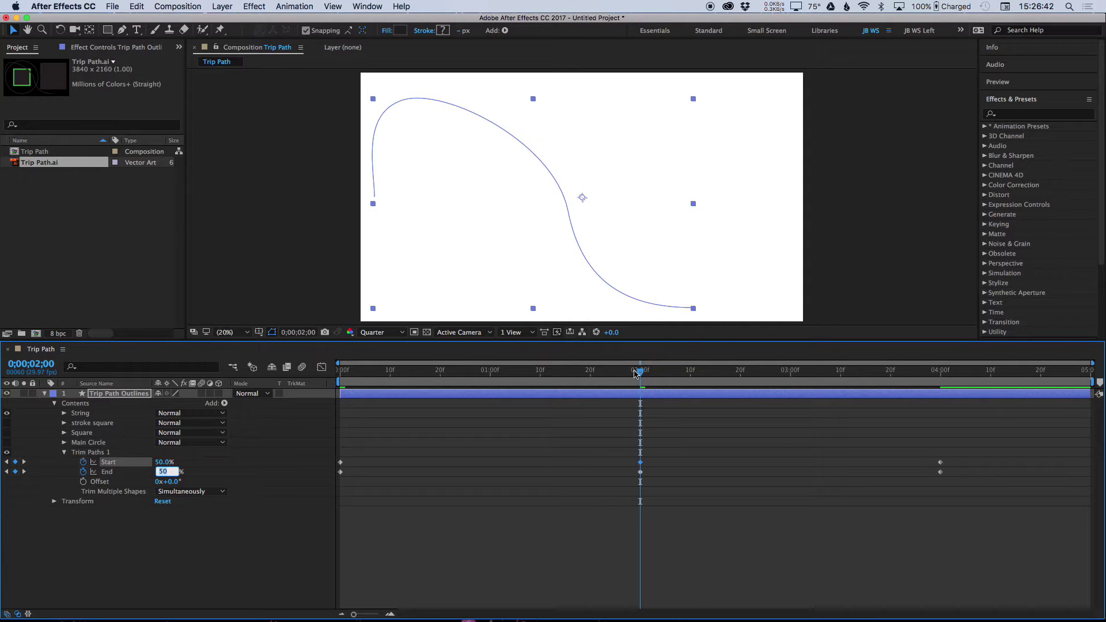
Play the String animation from the start, check the keyframes at 0;00;04;00, and return to the first frame
mouse_move(622, 377)
left_mouse_down()
mouse_move(529, 373)
mouse_move(640, 373)
mouse_move(591, 381)
mouse_move(638, 391)
mouse_move(506, 383)
mouse_move(318, 414)
left_mouse_up()
key("space")
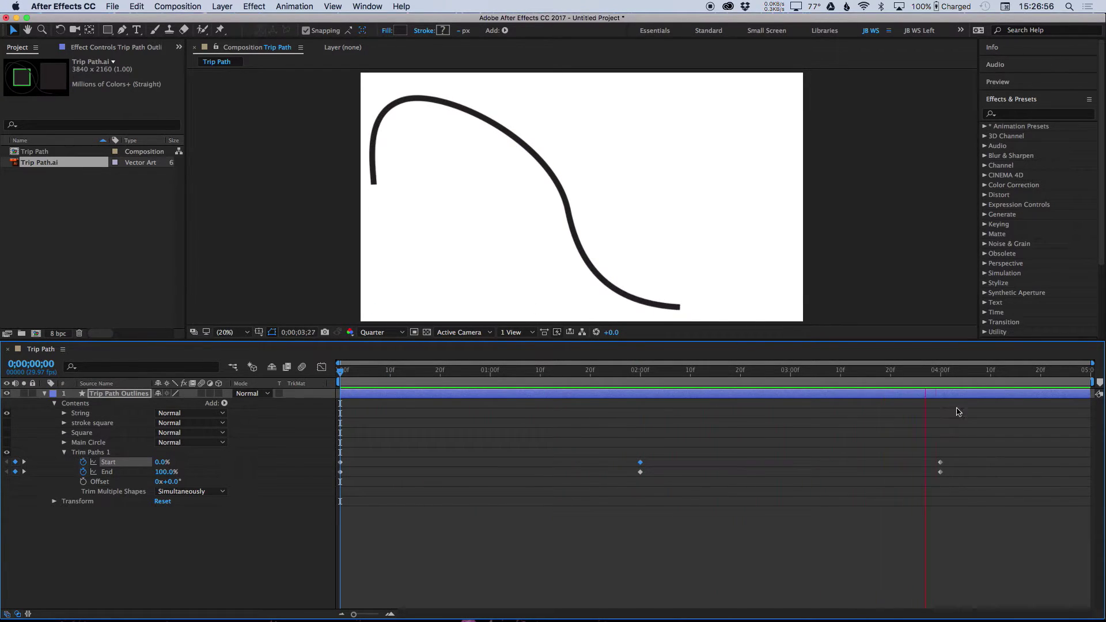
key("space")
left_click(940, 369)
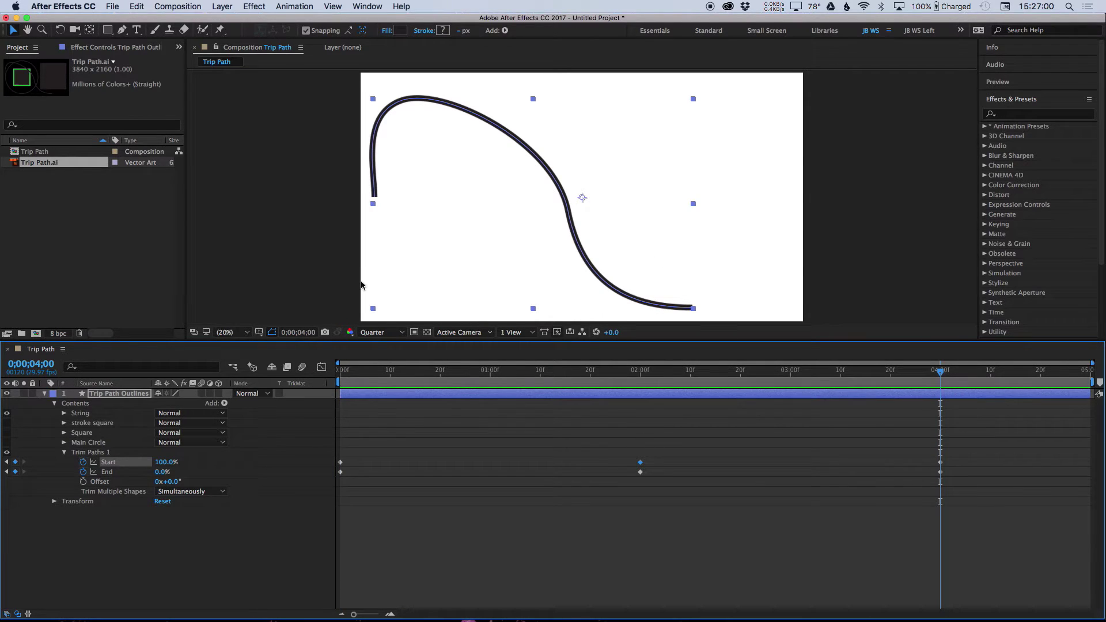
left_click(587, 476)
left_click(933, 375)
left_click_drag(934, 374, 21, 196)
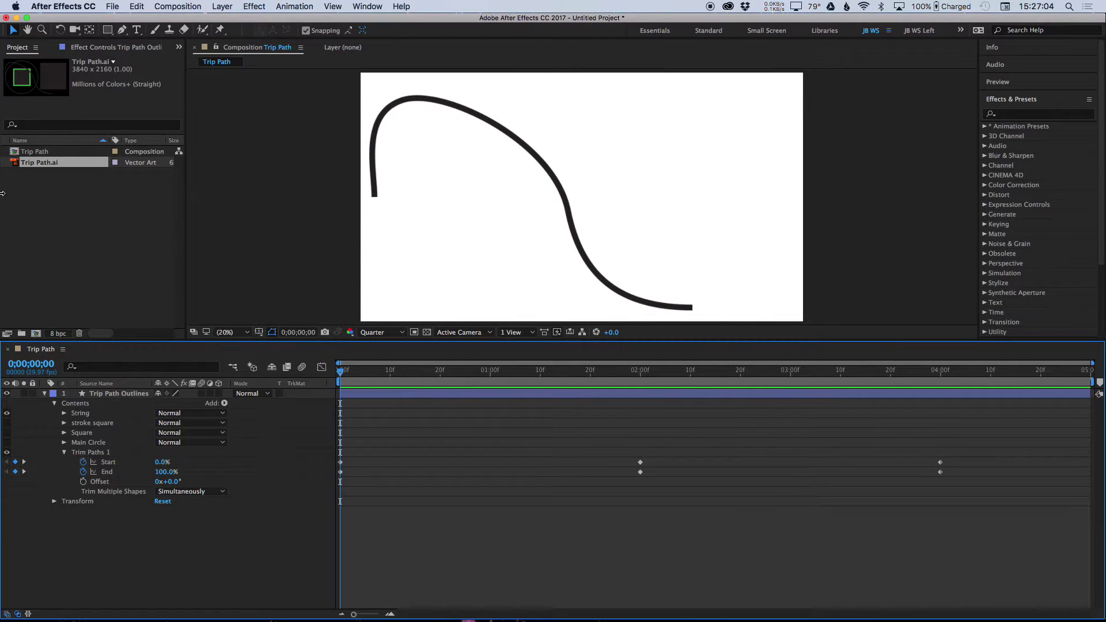
Make the String, stroke square, Square and Main Circle groups all visible
left_click(6, 413)
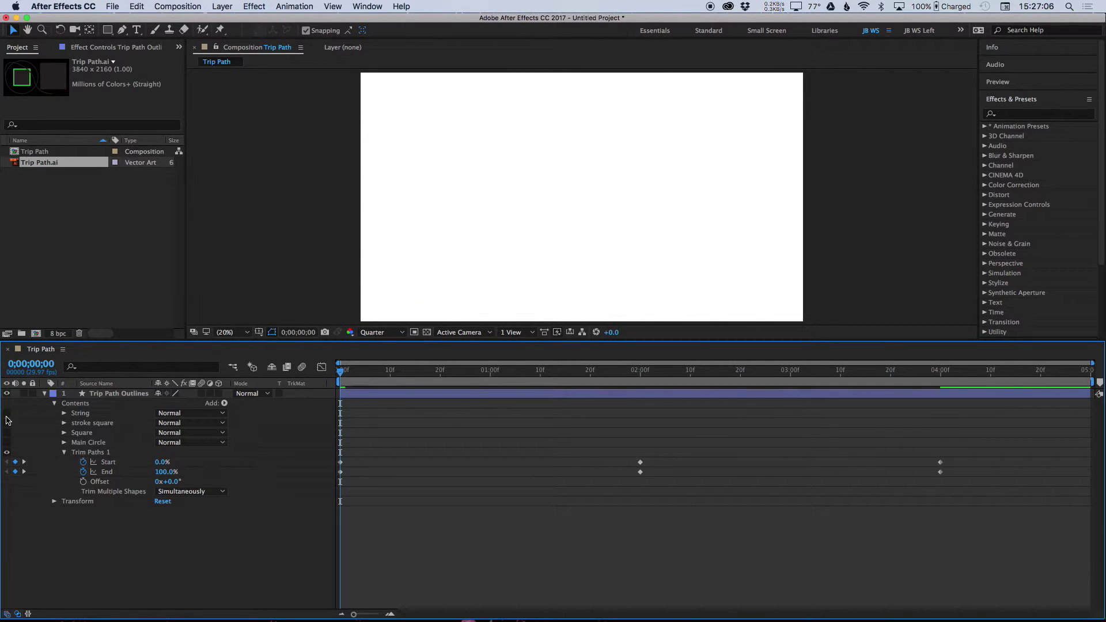
left_click_drag(8, 432, 7, 416)
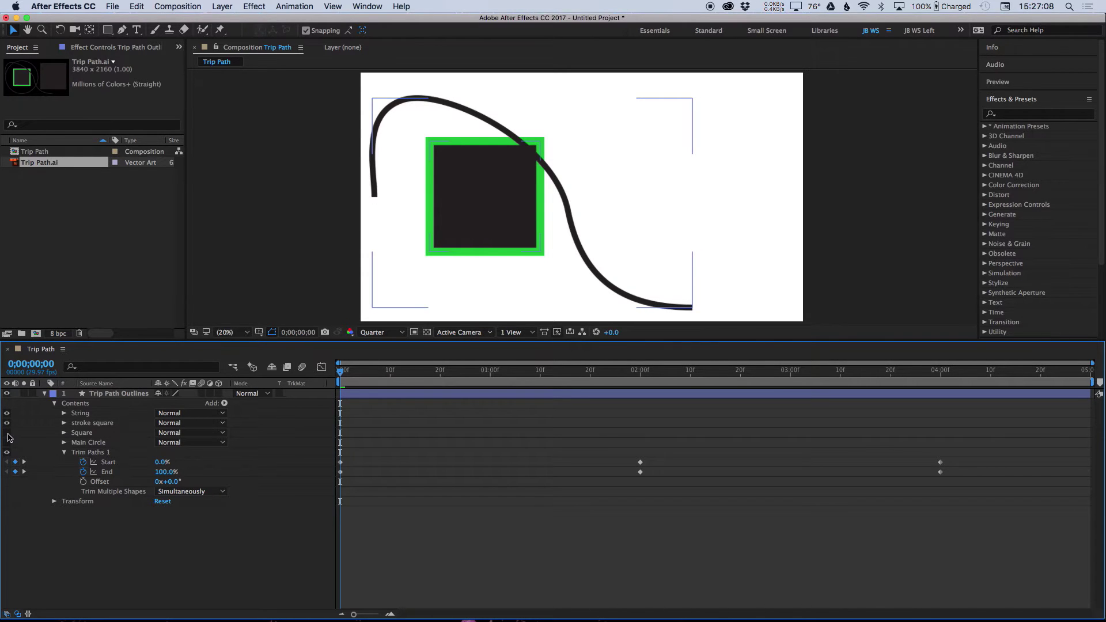
left_click(7, 433)
left_click(7, 443)
Play and scrub the Trim Paths animation across all four shapes, ending on the first frame
left_click(344, 375)
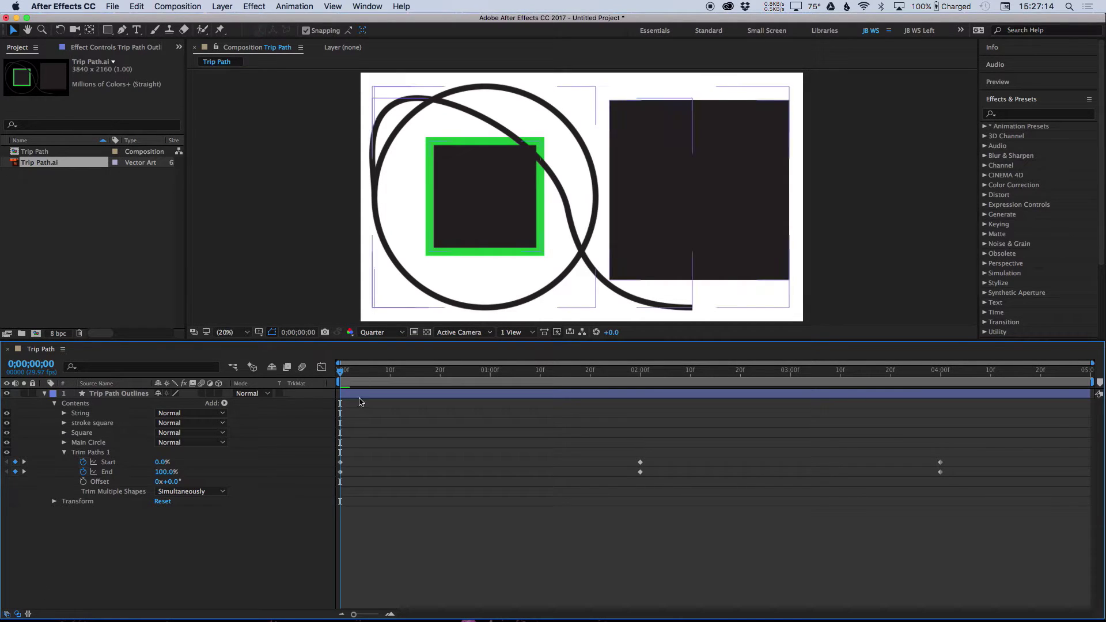
left_click(340, 372)
key("space")
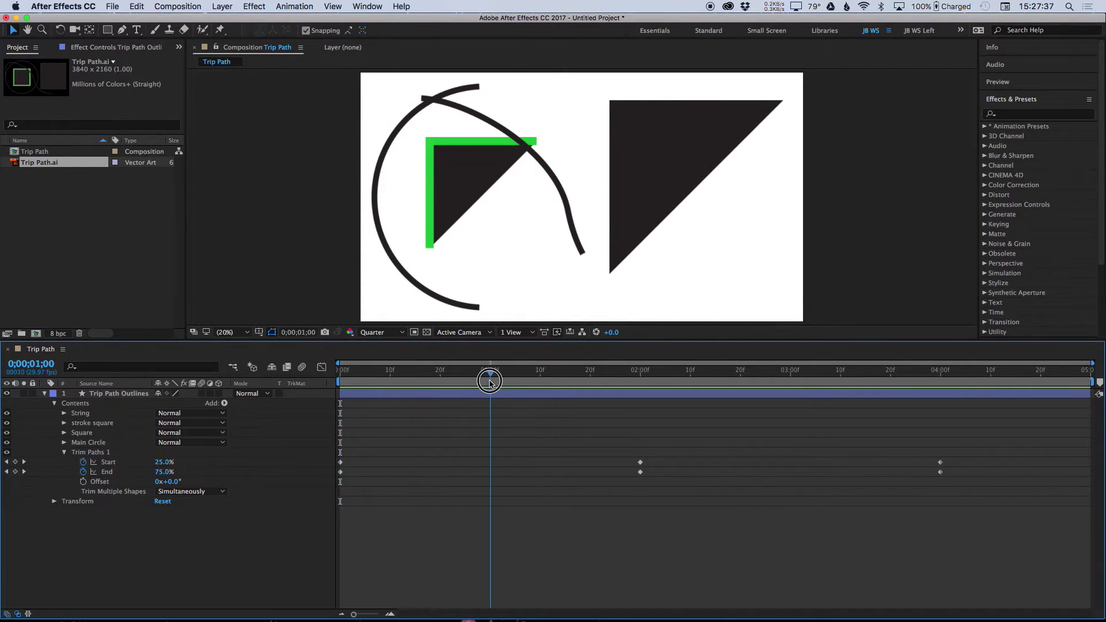
left_click(558, 384)
left_click_drag(557, 384, 340, 384)
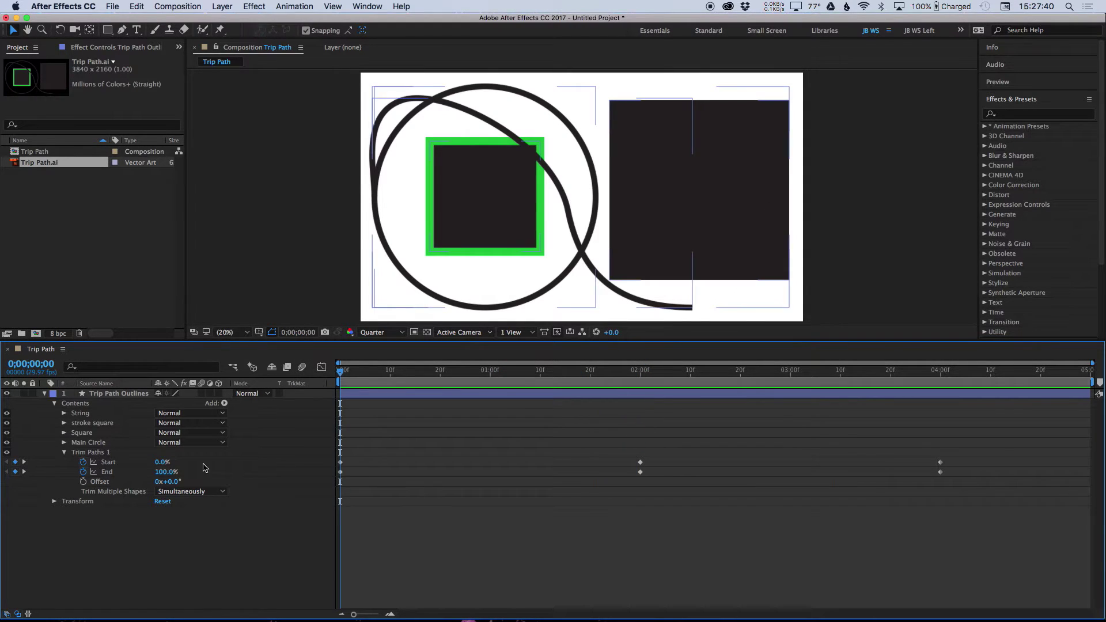
Check which shape groups sit above Trim Paths 1 and scrub its animation from the first frame to 0;00;01;25 and back to 0;00;00;24
left_click(106, 452)
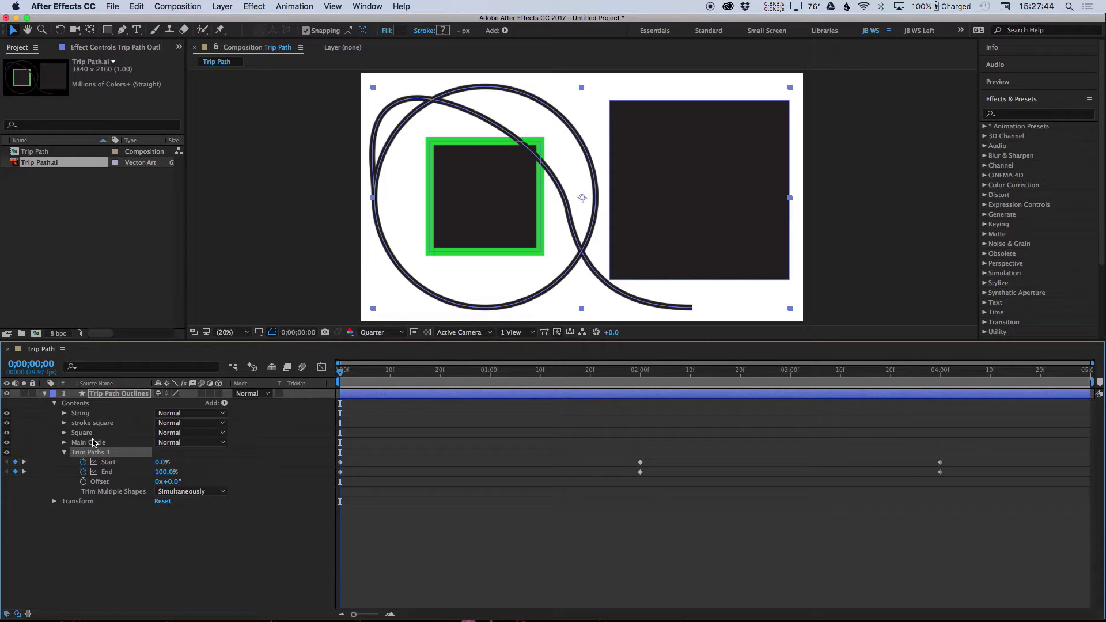
left_click(92, 442)
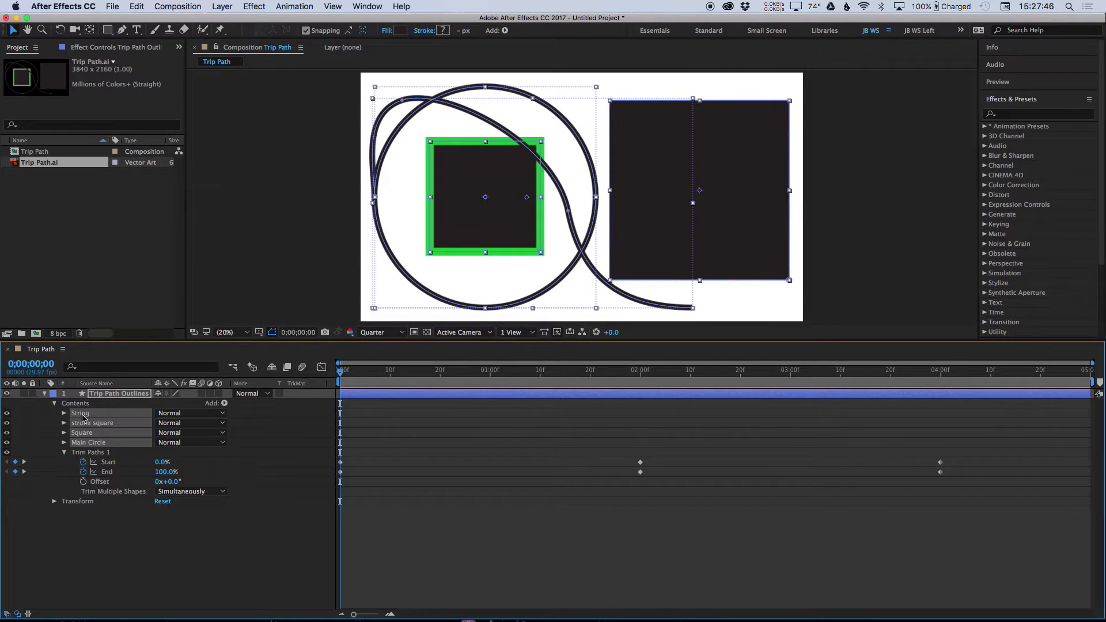
left_click(213, 518)
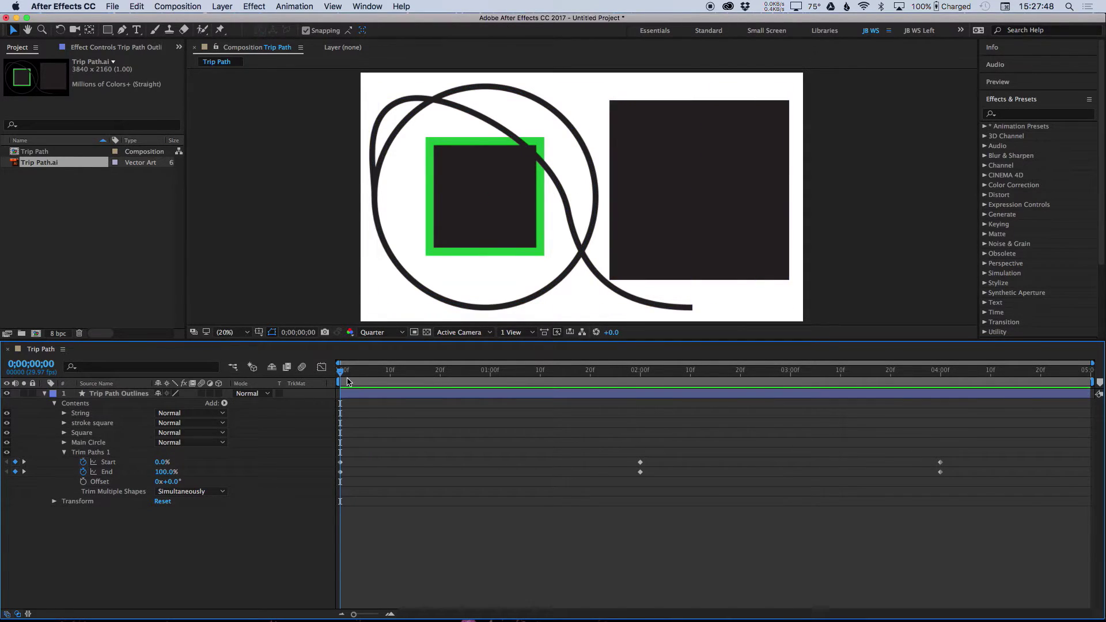
left_click_drag(347, 377, 615, 401)
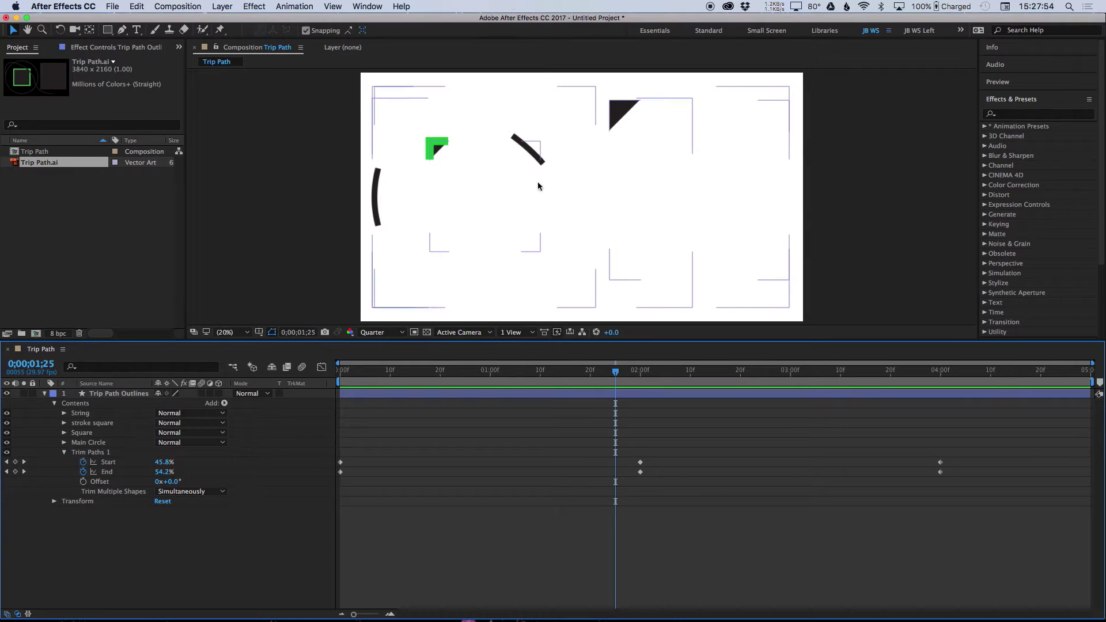
left_click_drag(617, 382, 464, 406)
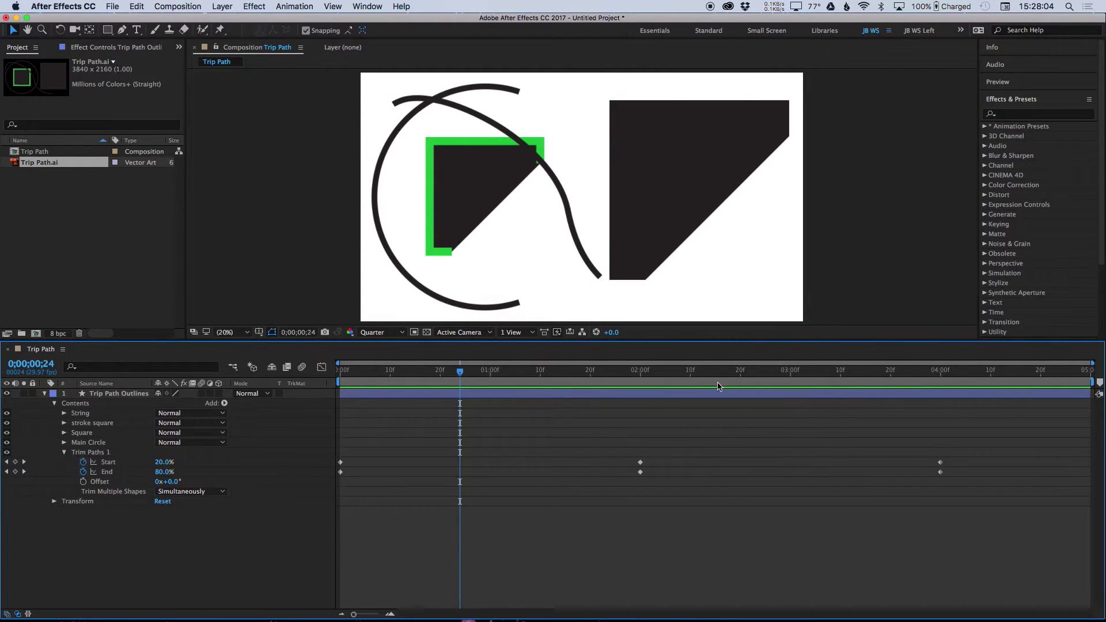
left_click(875, 312)
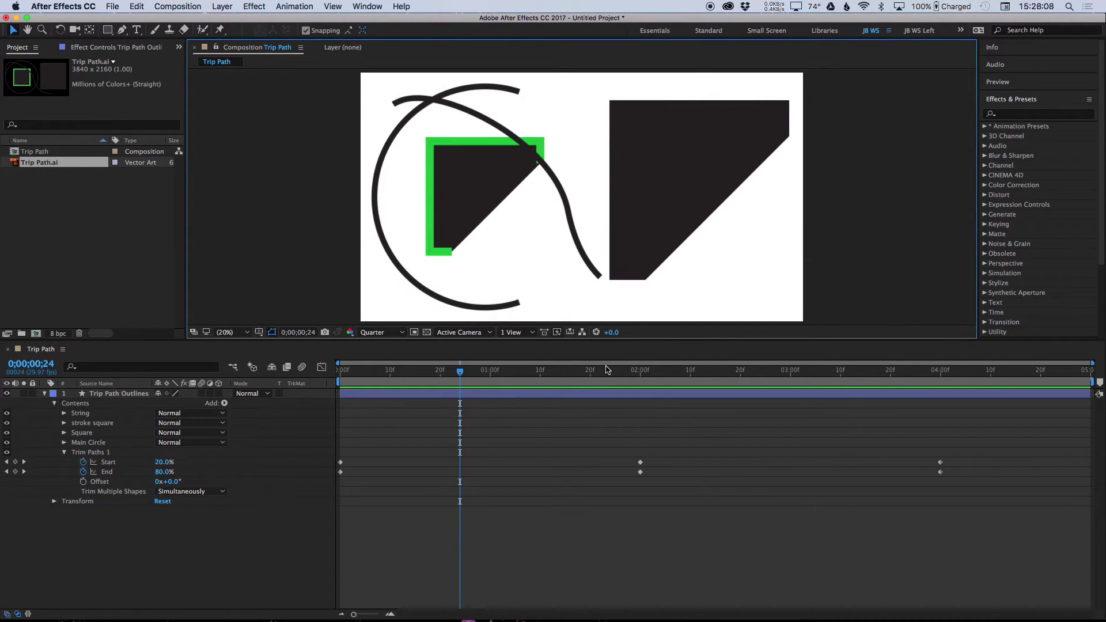
Duplicate Trim Paths 1 on the Trip Path Outlines layer and expand the copy's properties
left_click(90, 452)
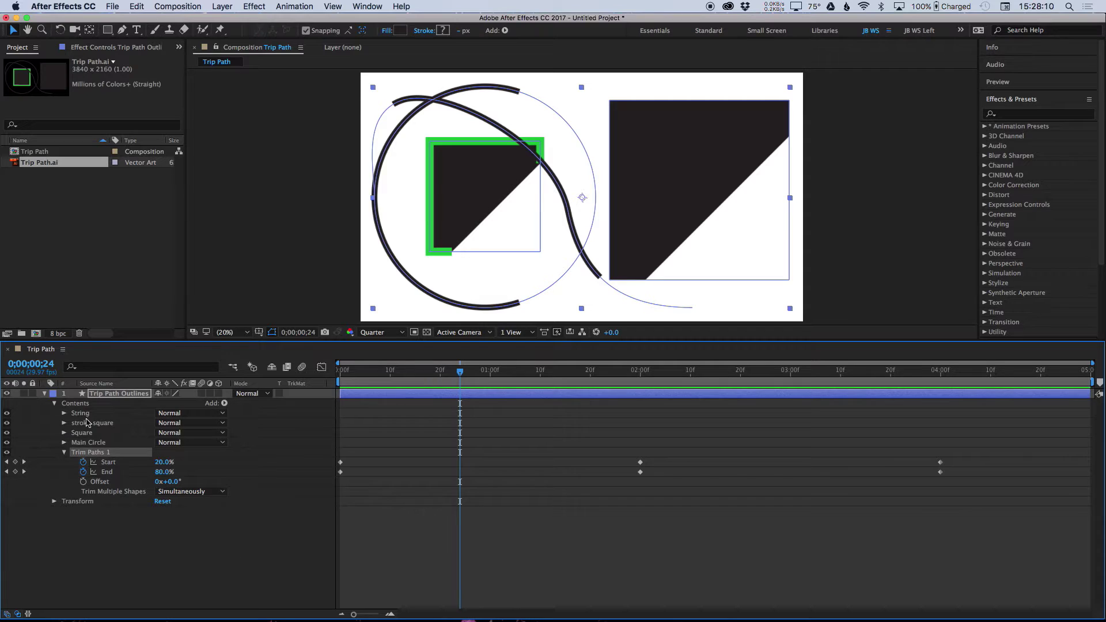
key("super+d")
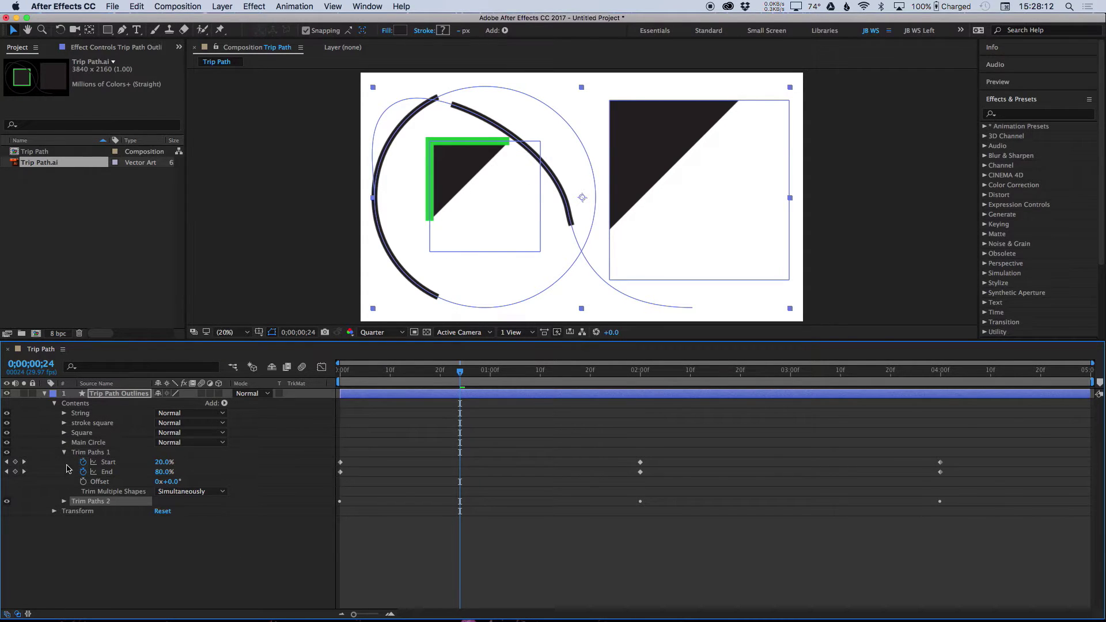
left_click(64, 501)
Reveal only the keyframed Start and End properties of the Trip Path Outlines layer to compare both Trim Paths
key("u")
key("u")
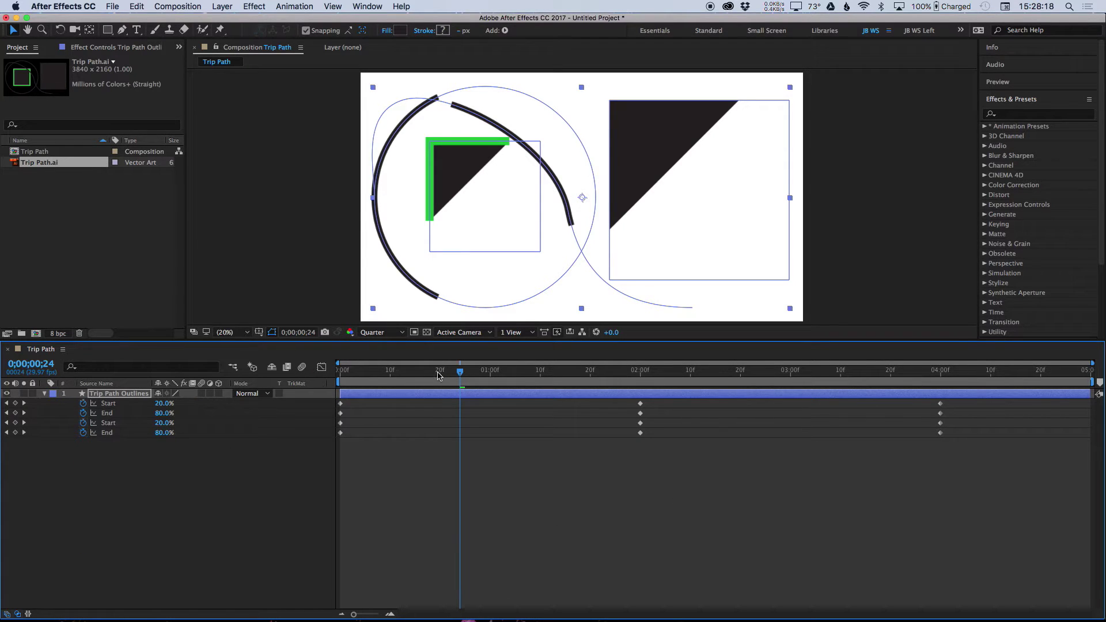
key("u")
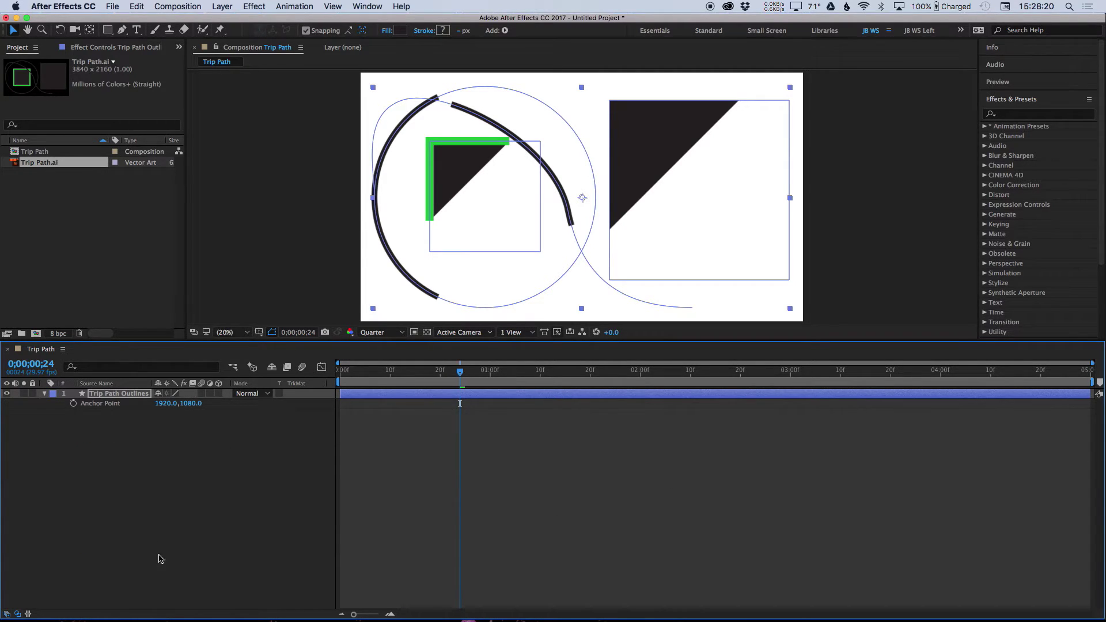
left_click(44, 394)
left_click(44, 394)
key("u")
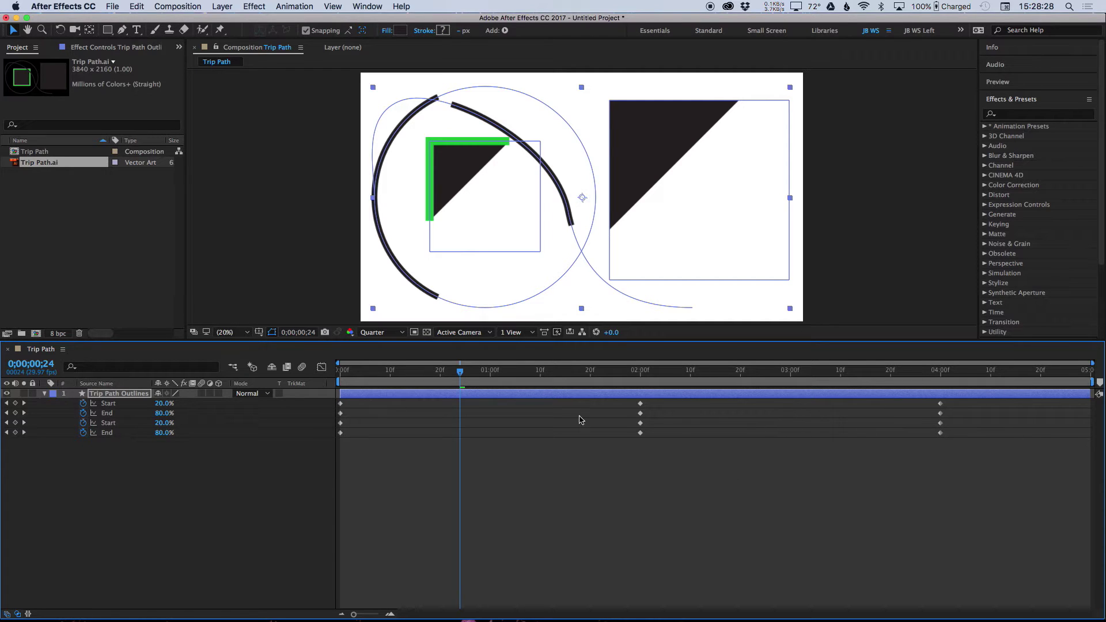
Return to the first frame, reopen the layer's full contents and turn off Trim Paths 1
left_click_drag(355, 368, 306, 370)
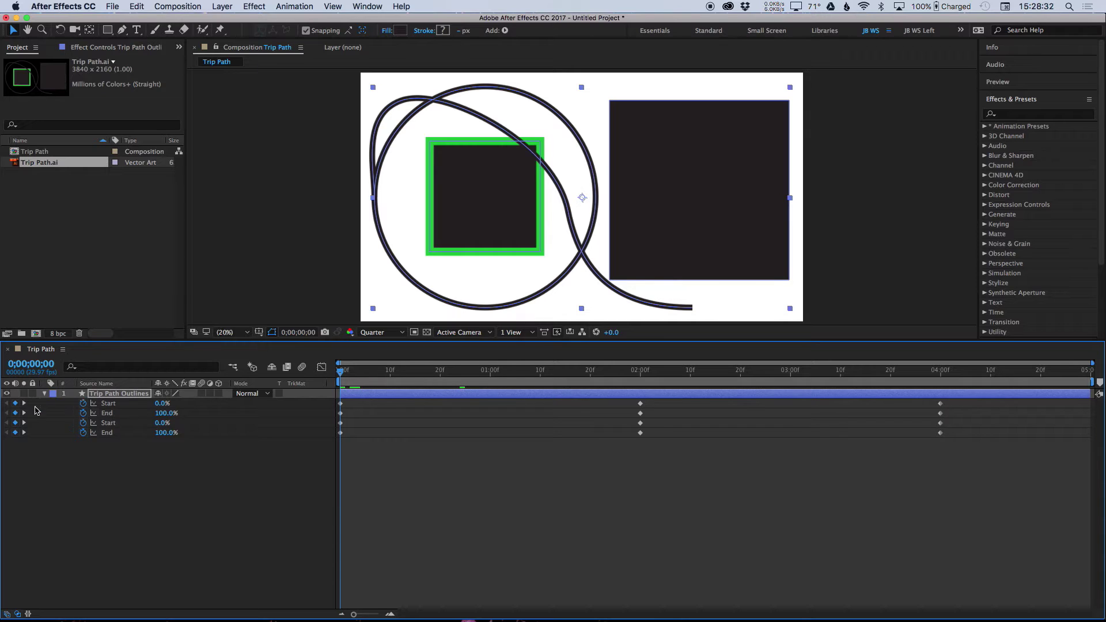
left_click(44, 393)
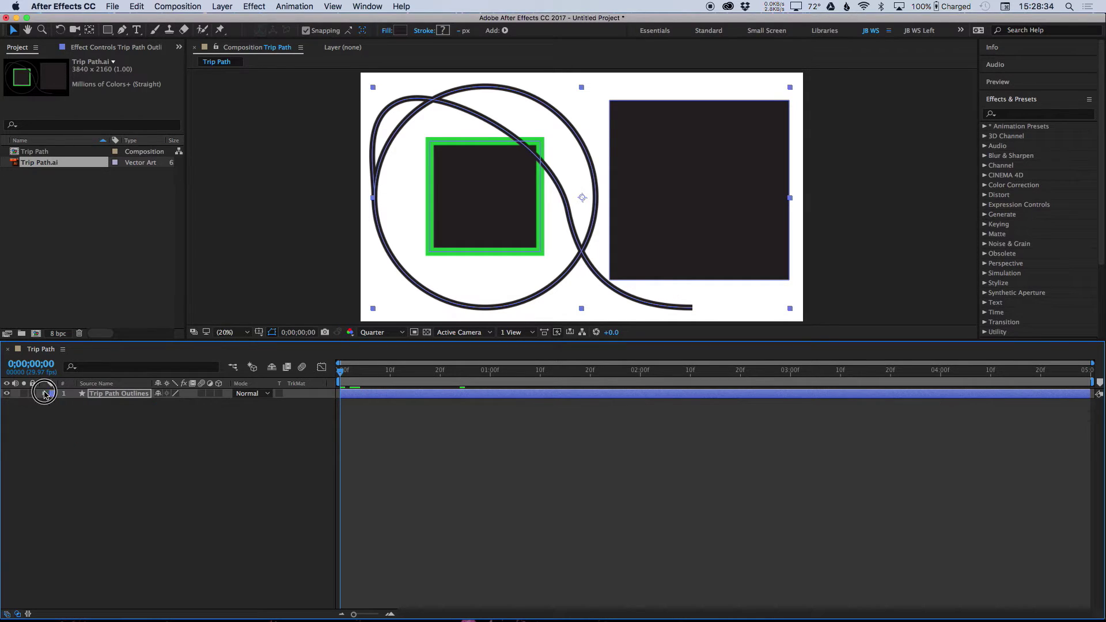
left_click(44, 394)
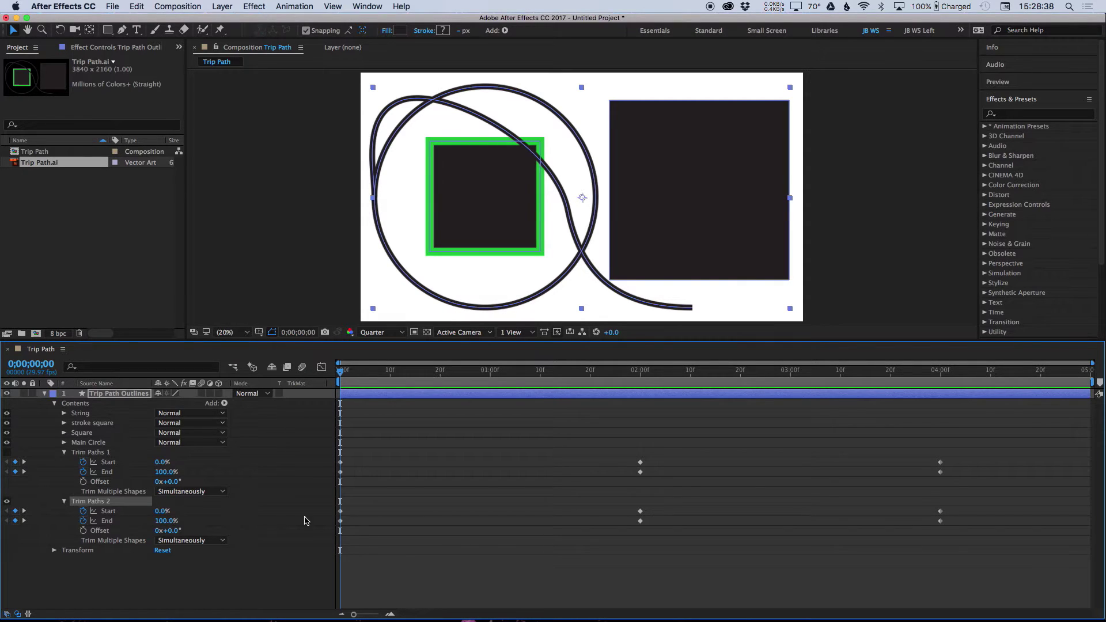
Set the Trim Paths 2 Start and End keyframes at 0;00;02;00 to 0%
left_click_drag(342, 372, 640, 374)
left_click(164, 511)
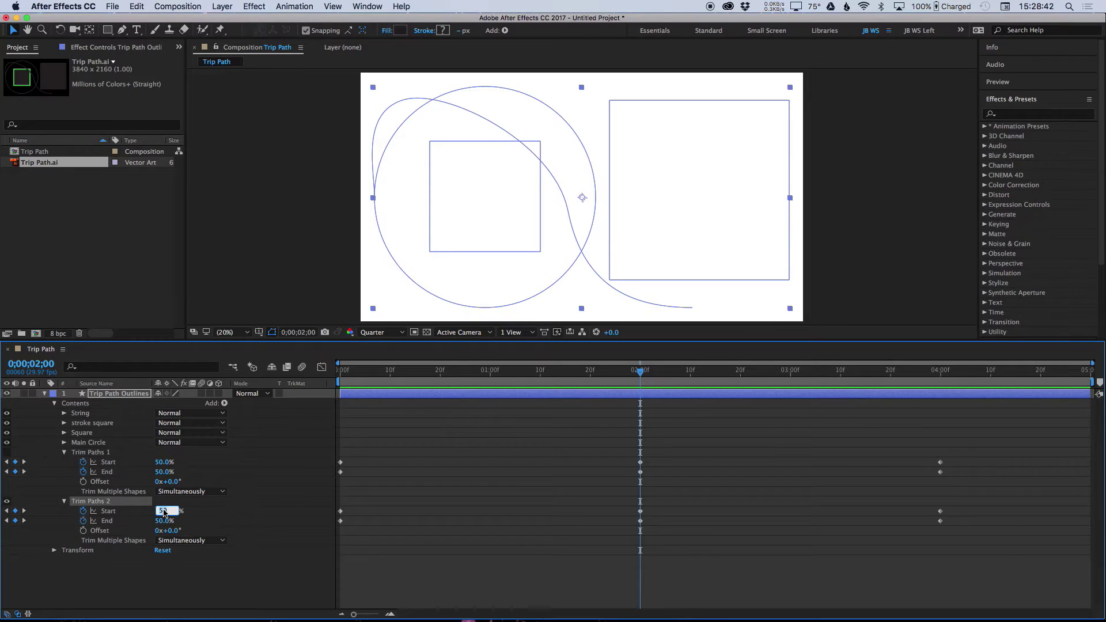
type("0")
key("Tab")
type("0")
key("Tab")
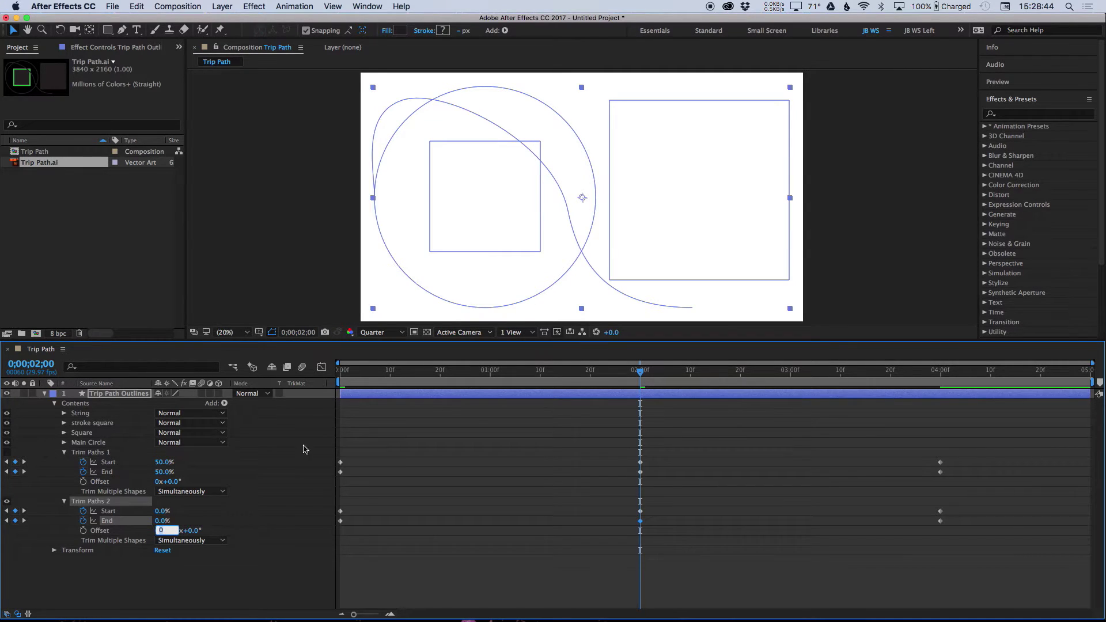
Scrub the Trim Paths 2 animation back and forth, through 0;00;03;05 up to the keyframes at 0;00;04;00
left_click_drag(619, 378, 535, 381)
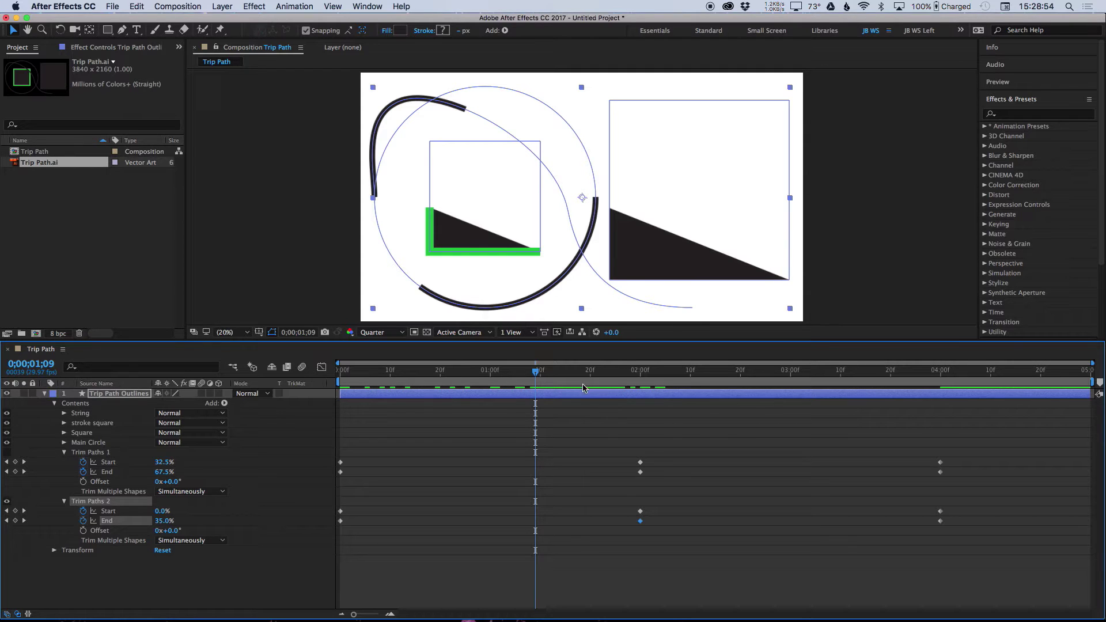
left_click_drag(535, 372, 577, 405)
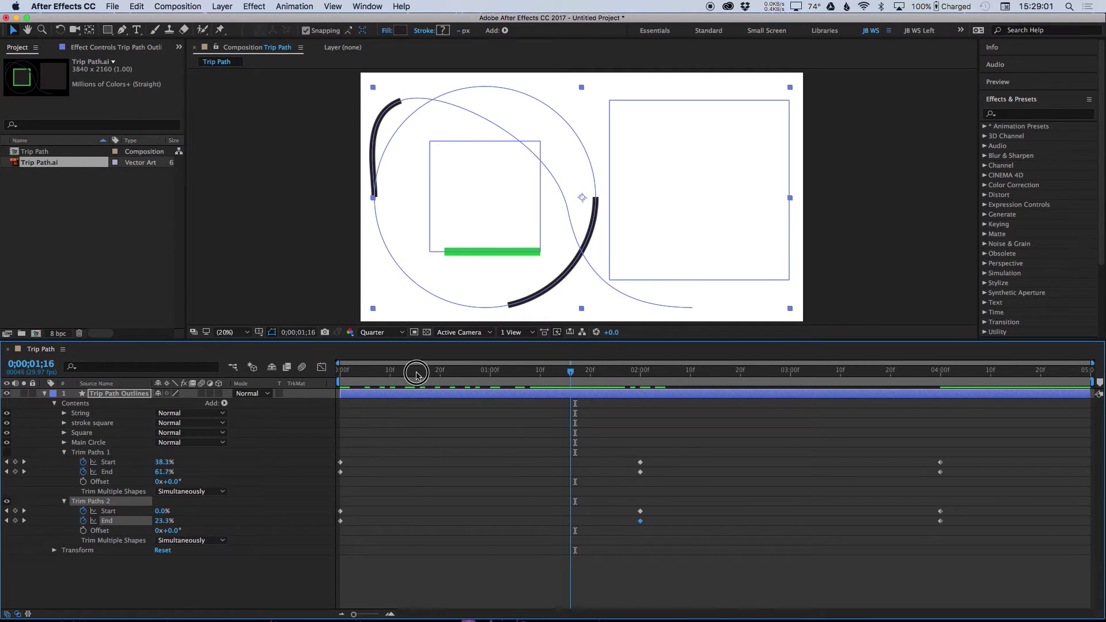
key("Home")
left_click(269, 374)
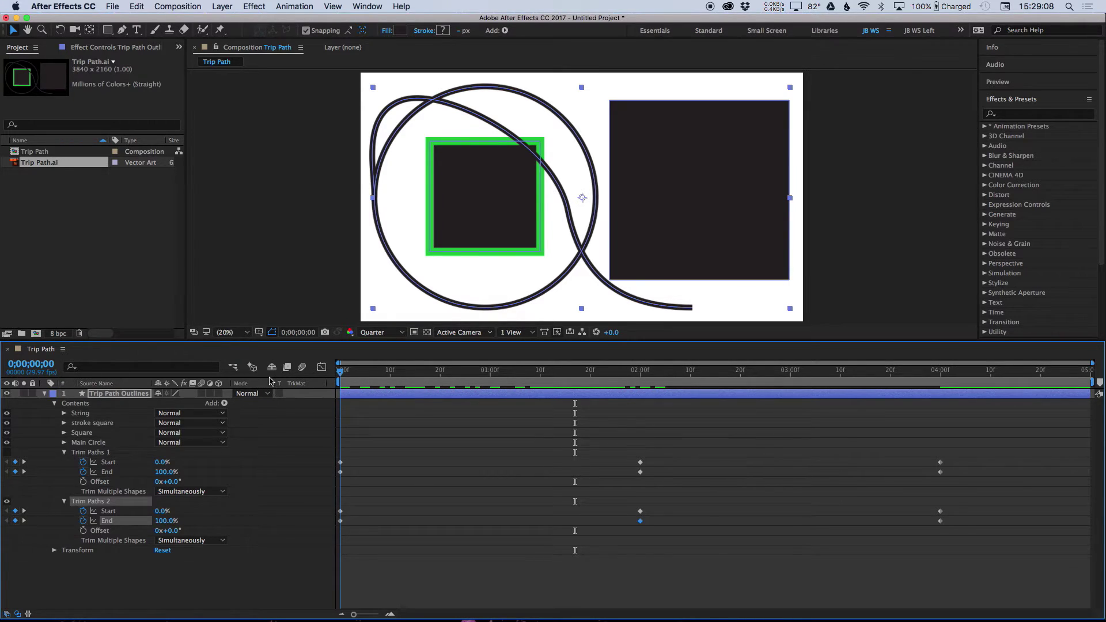
left_click_drag(343, 372, 815, 409)
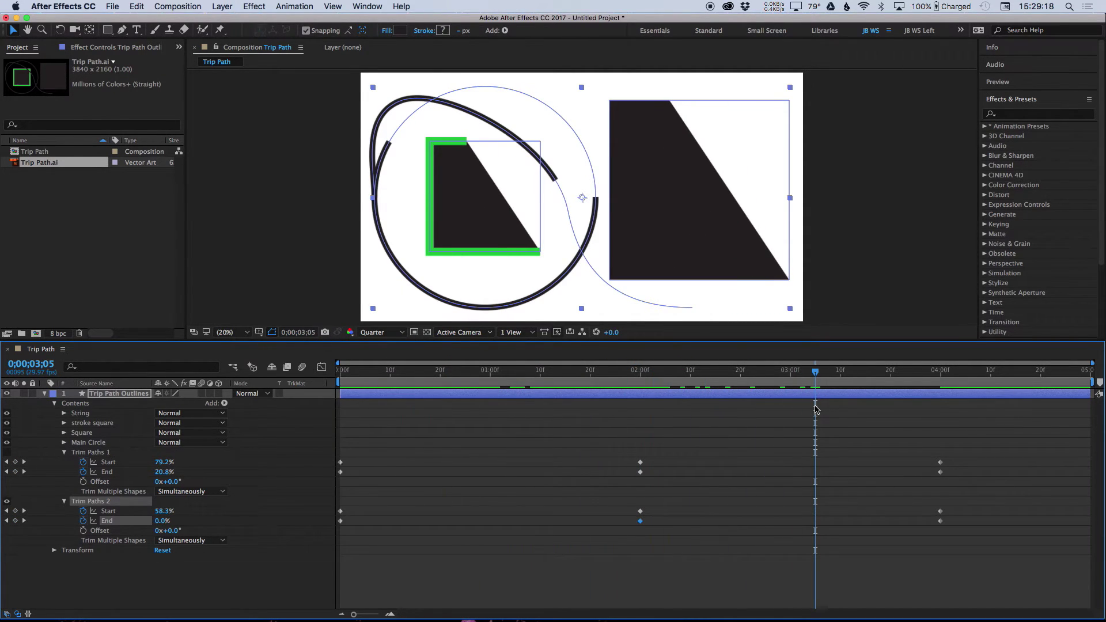
left_click(940, 377)
left_click_drag(939, 376, 940, 398)
Play the Trim Paths 2 animation from the start, scrub back from about 0;00;02;01 and return to the first frame
key("Home")
key("space")
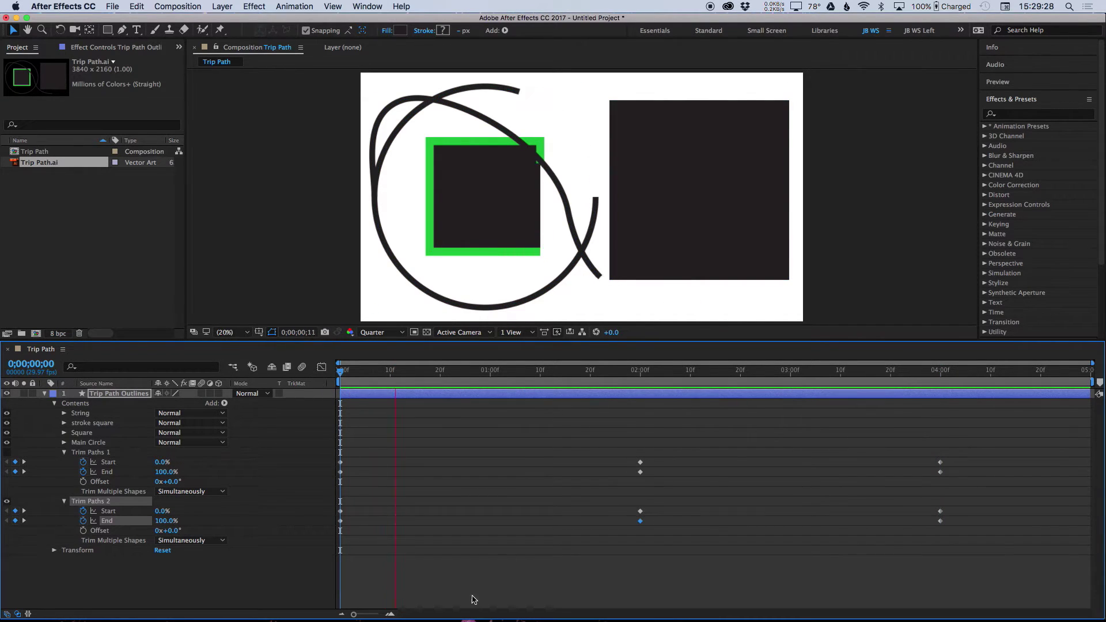
key("space")
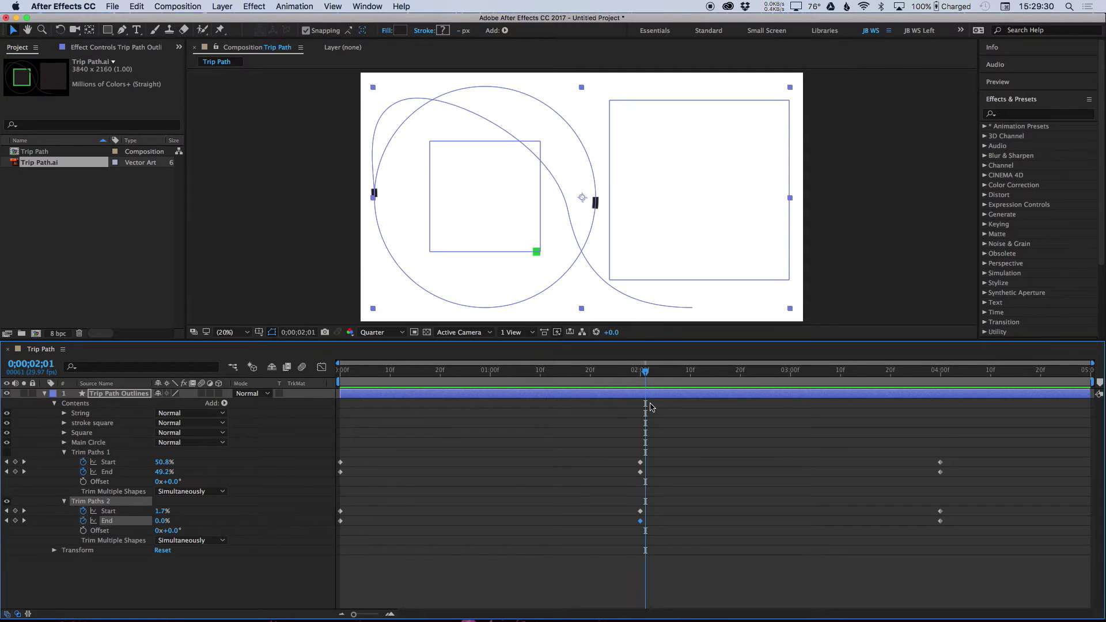
mouse_move(636, 376)
left_mouse_down()
mouse_move(544, 376)
mouse_move(531, 388)
left_mouse_up()
left_click(404, 310)
left_click_drag(524, 376, 334, 372)
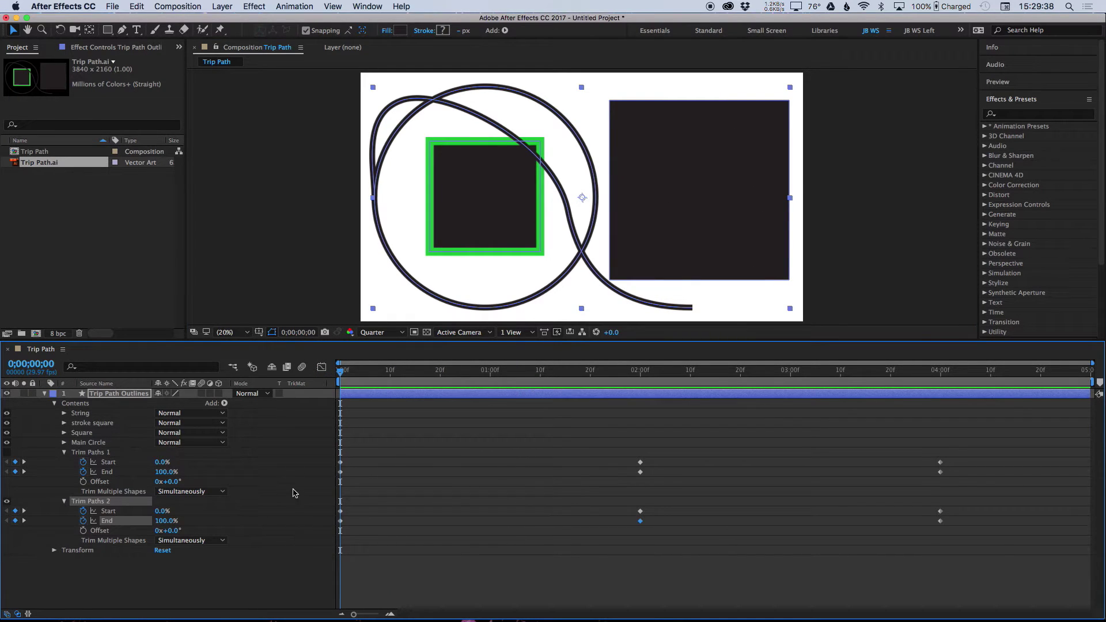
Replay the trim animation, inspect the partly trimmed shapes at 0;00;00;29 with the layer deselected, and scrub back to 0;00;00;15
key("space")
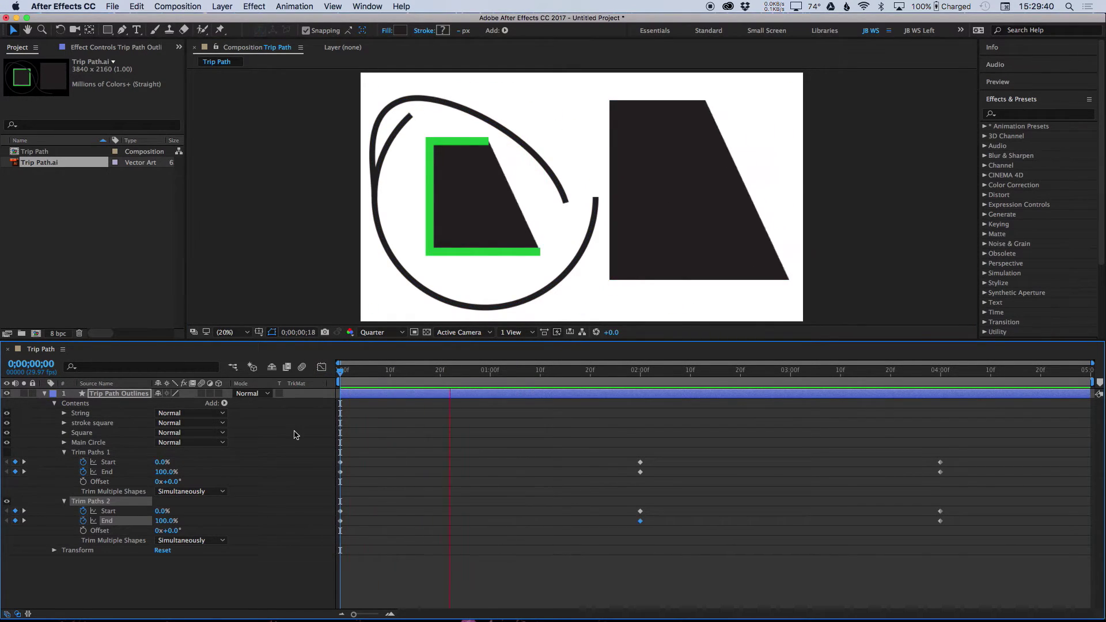
key("space")
mouse_move(427, 367)
left_mouse_down()
mouse_move(333, 362)
mouse_move(660, 373)
mouse_move(457, 360)
mouse_move(631, 363)
mouse_move(485, 345)
left_mouse_up()
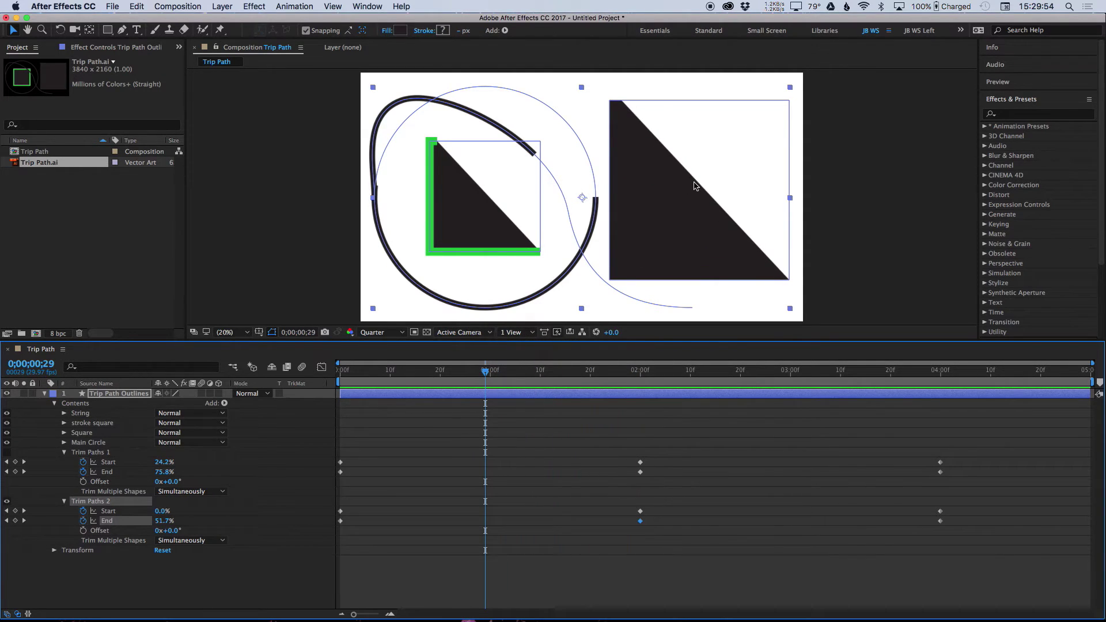
left_click(881, 272)
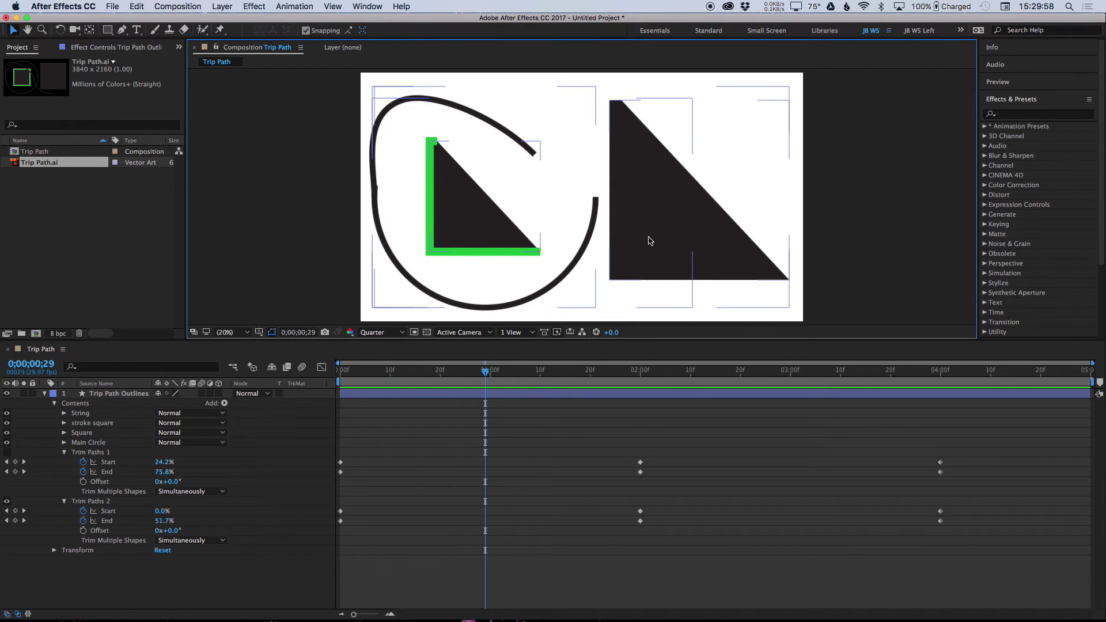
mouse_move(485, 370)
left_mouse_down()
mouse_move(336, 374)
mouse_move(417, 378)
left_mouse_up()
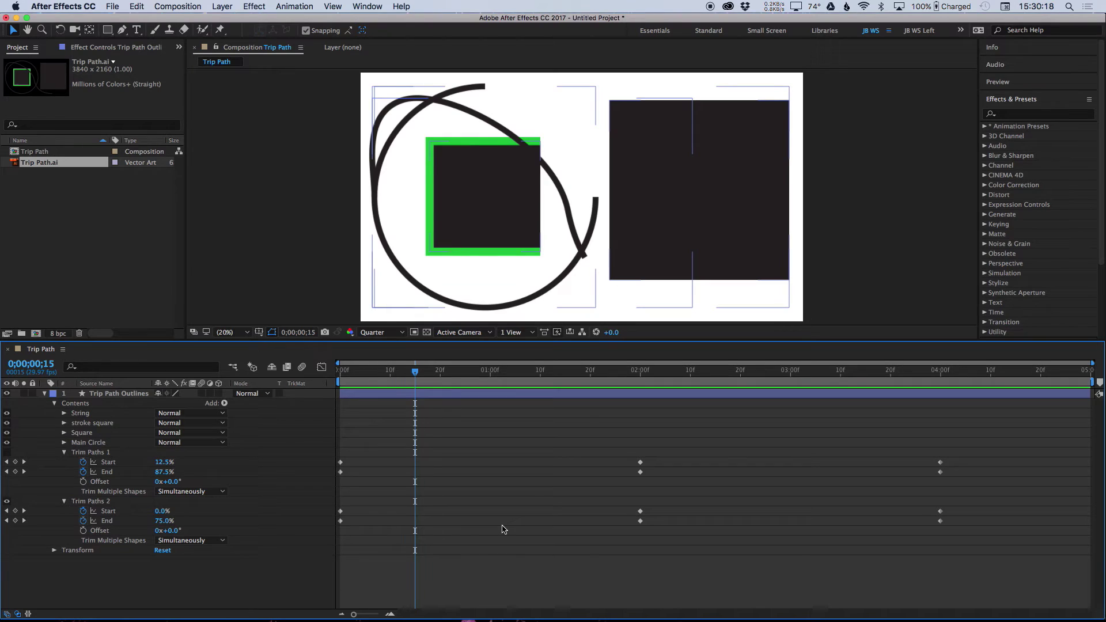
Play the trim animation past 0;00;02;12 to the closing keyframes and go back to the first frame
key("space")
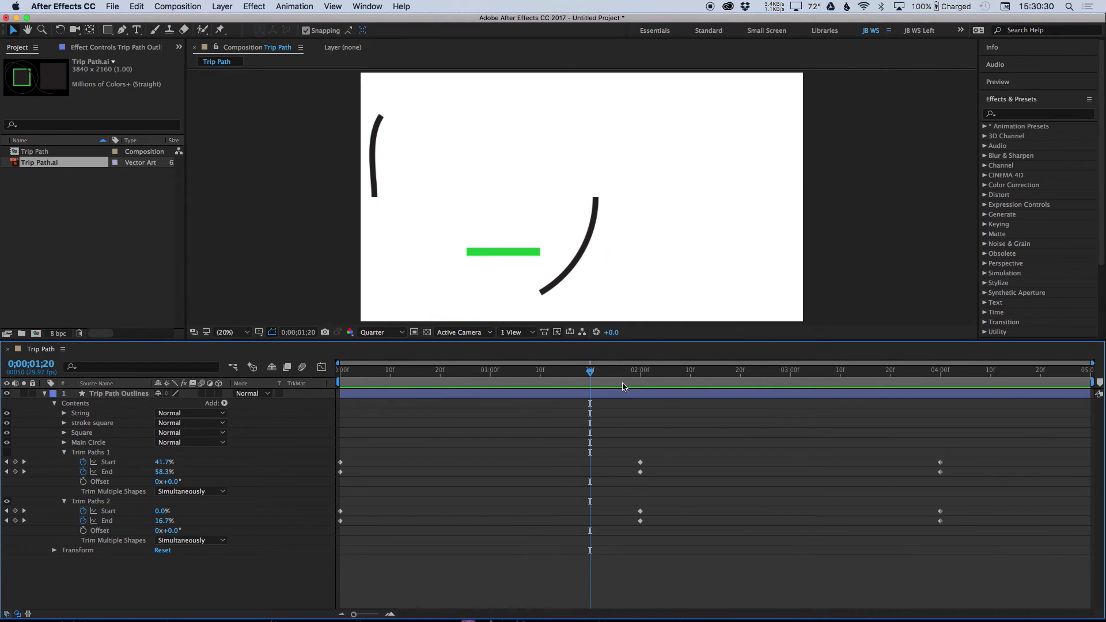
left_click(605, 372)
key("space")
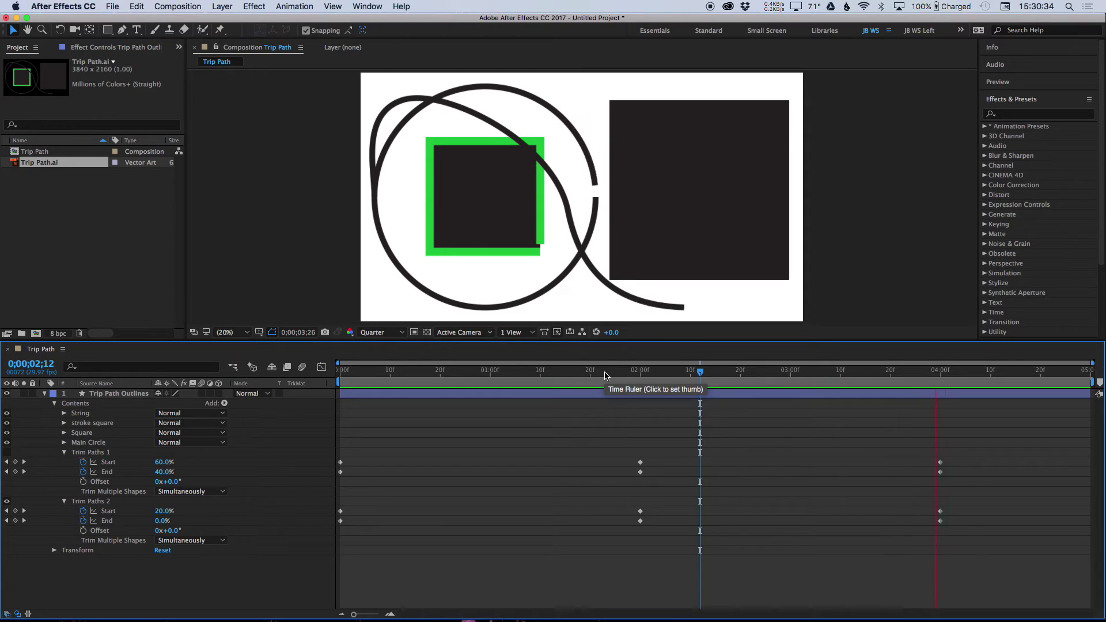
left_click(308, 381)
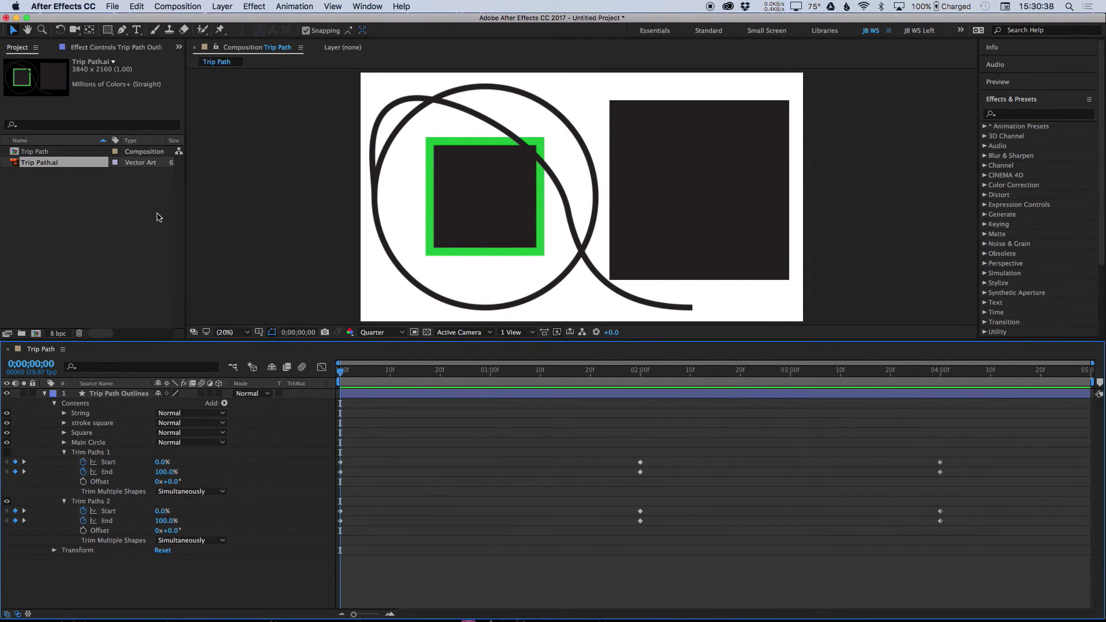
left_click(173, 190)
left_click(346, 372)
left_click_drag(346, 373, 323, 374)
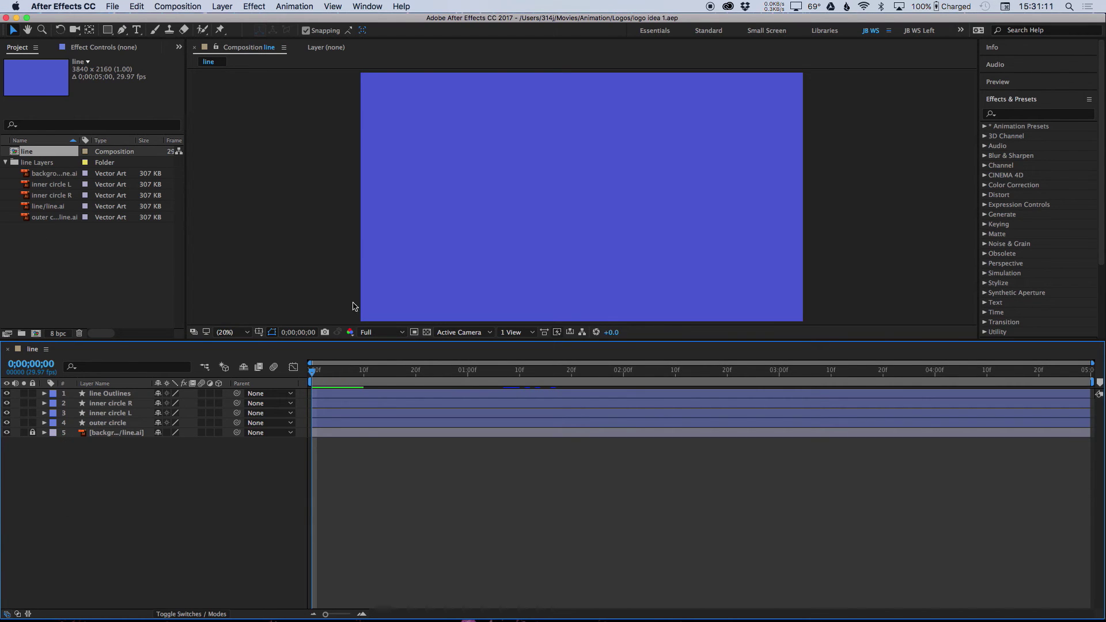
Play the line composition from the first frame, reveal the keyframed properties of its layers and scrub to 0;00;01;17
left_click(114, 506)
left_click(129, 206)
left_click(125, 264)
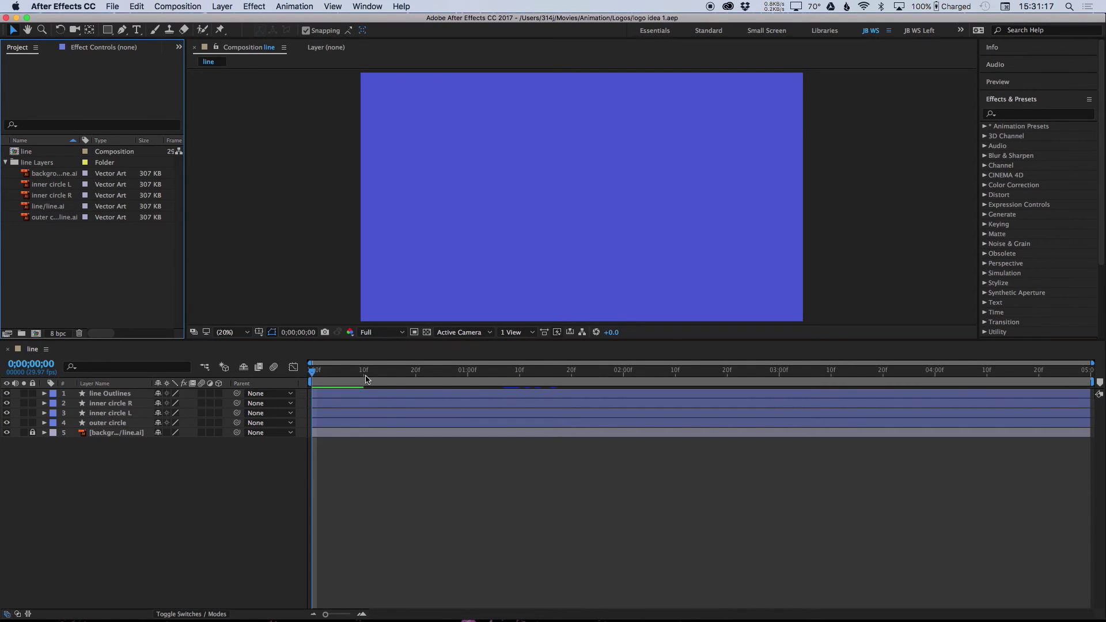
left_click_drag(338, 371, 300, 367)
key("space")
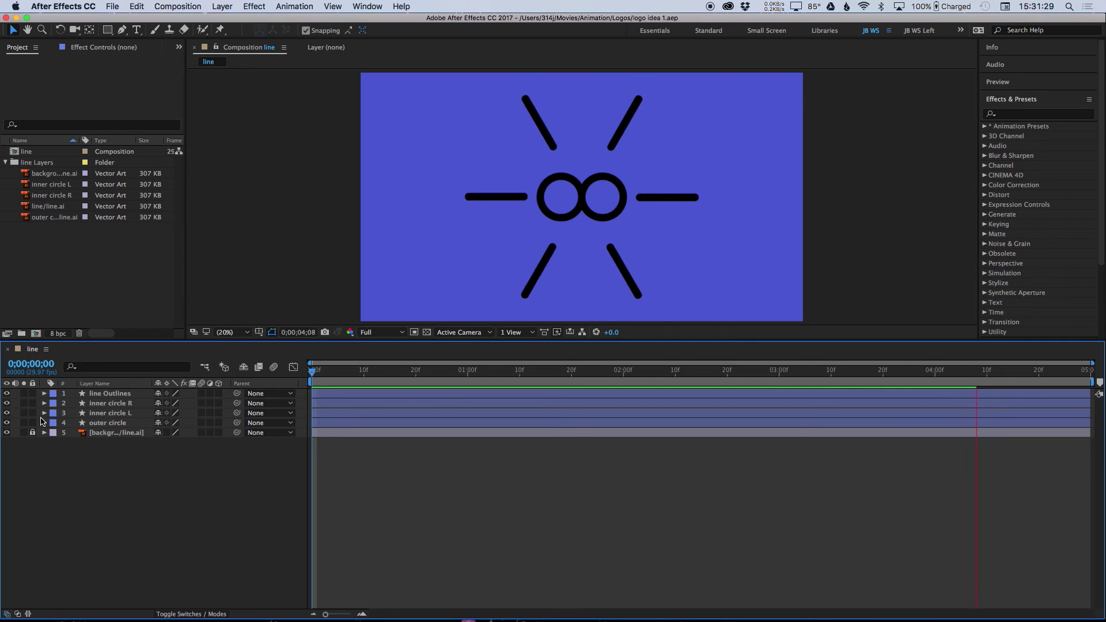
key("u")
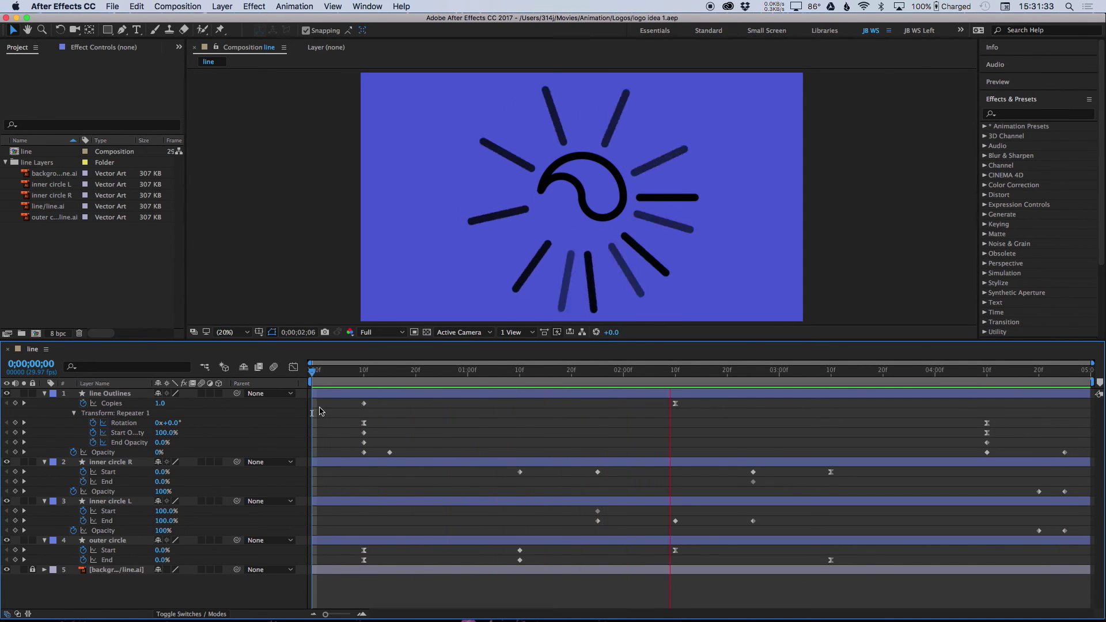
left_click_drag(391, 371, 554, 402)
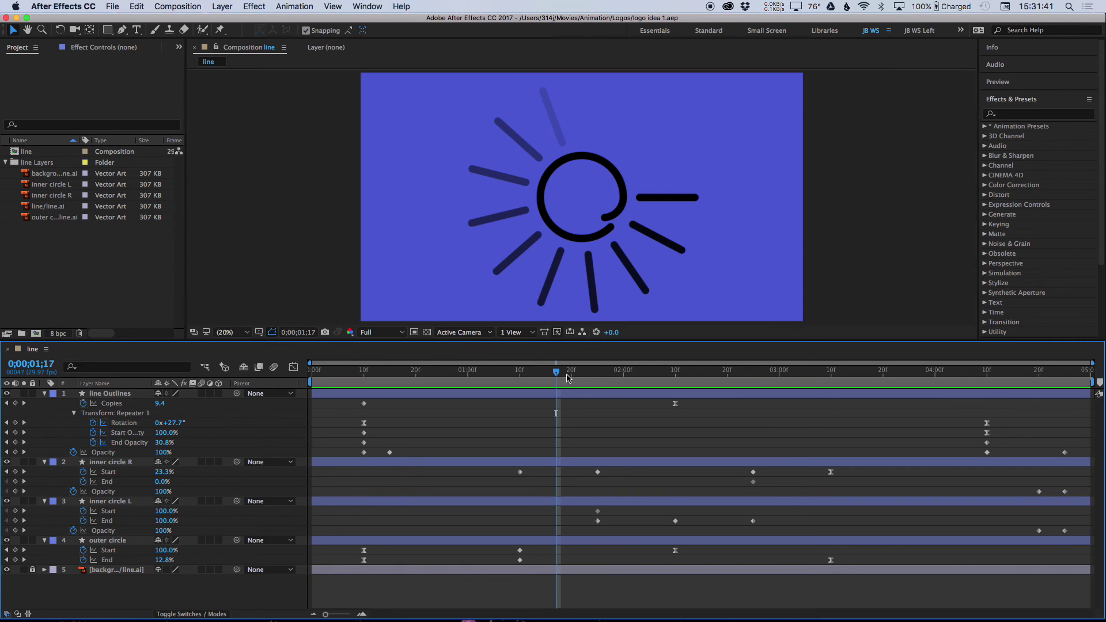
Hide the line Outlines layer, preview the animation of the remaining circle layers, and return to the first frame
left_click_drag(555, 376, 680, 376)
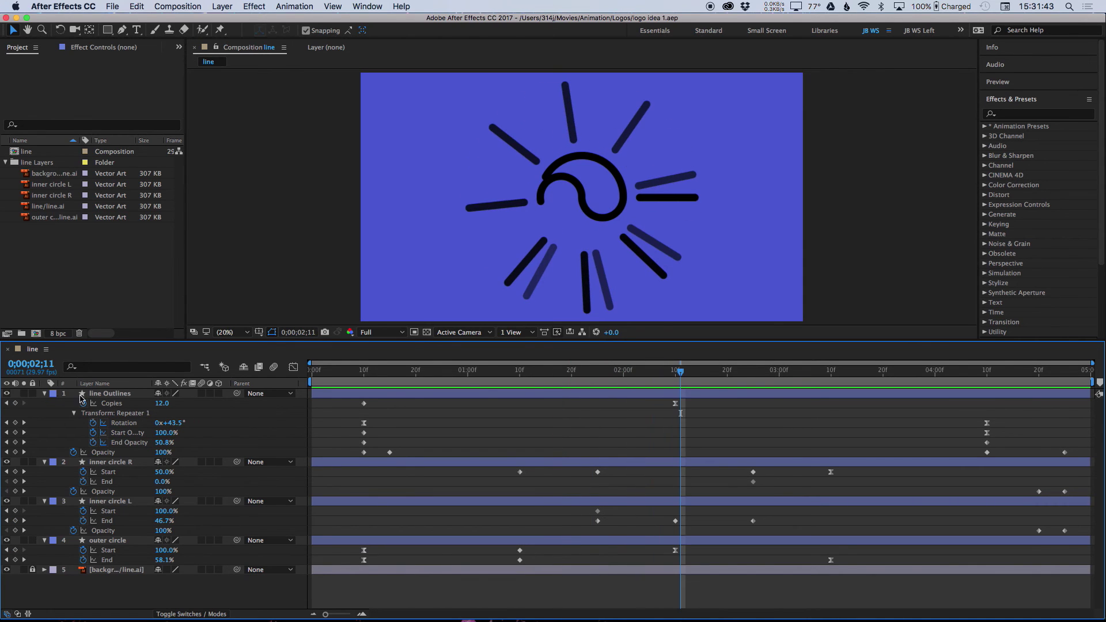
left_click(7, 393)
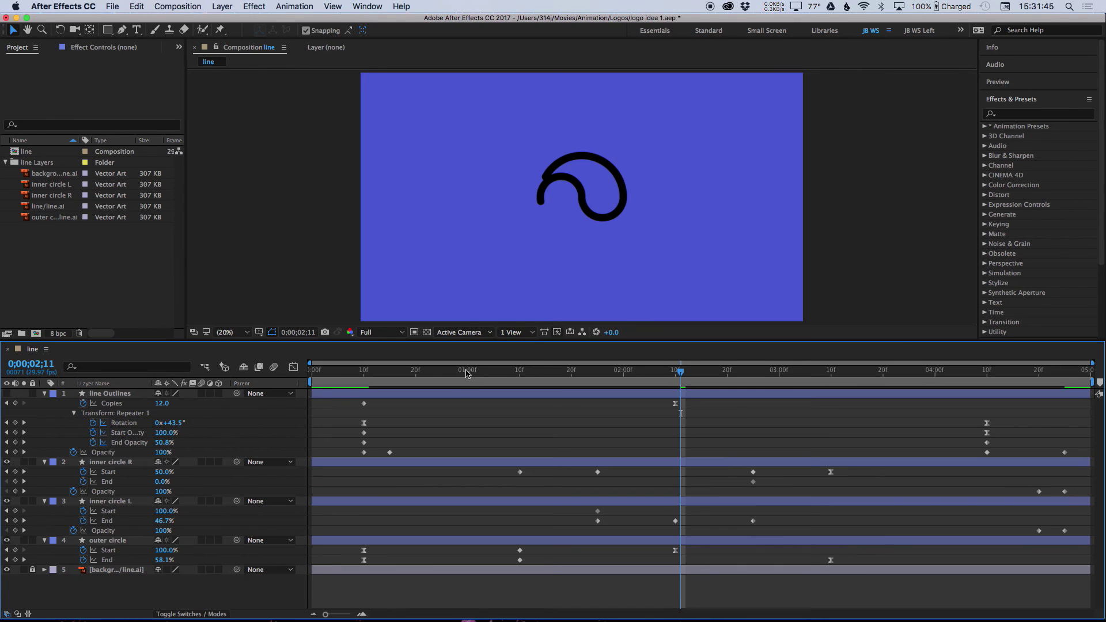
key("space")
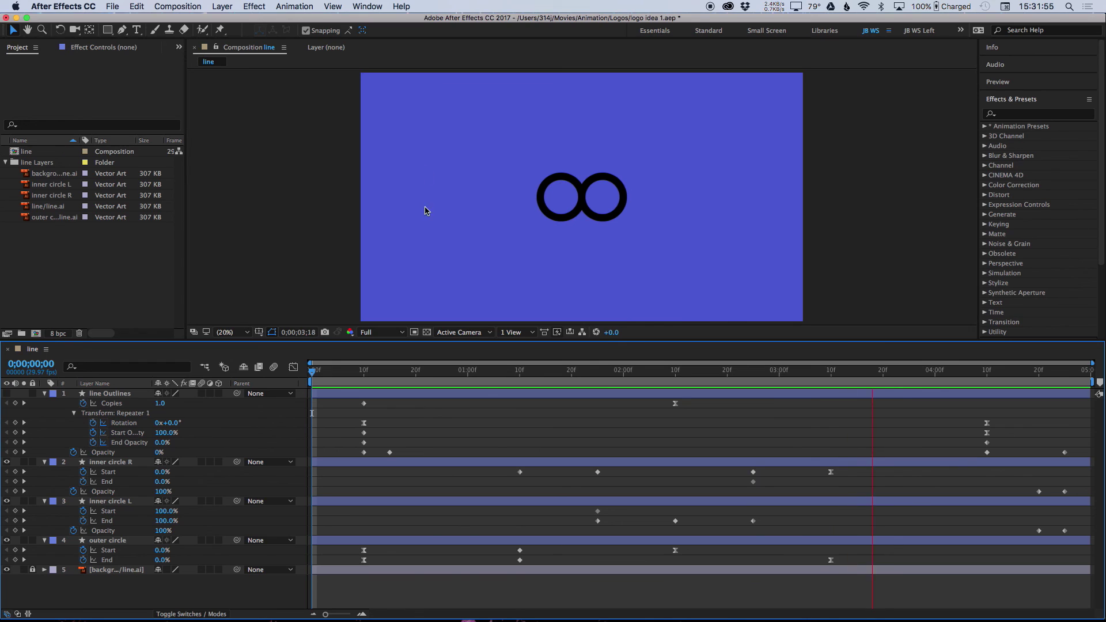
key("space")
key("Home")
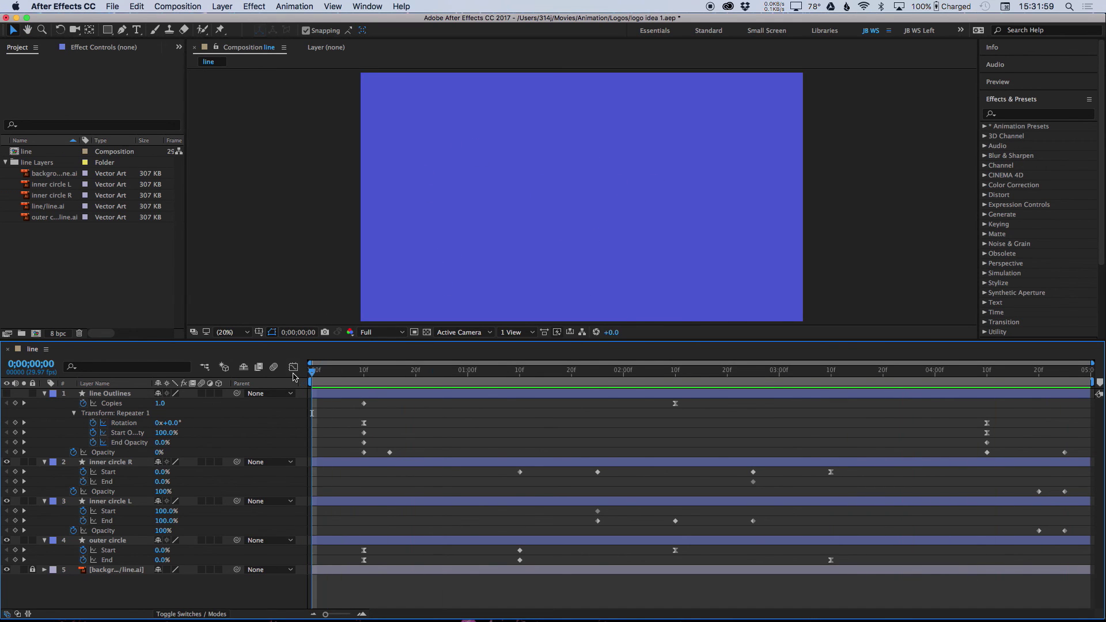
Collapse the revealed properties of all layers in the line composition and save the project
left_click(44, 394)
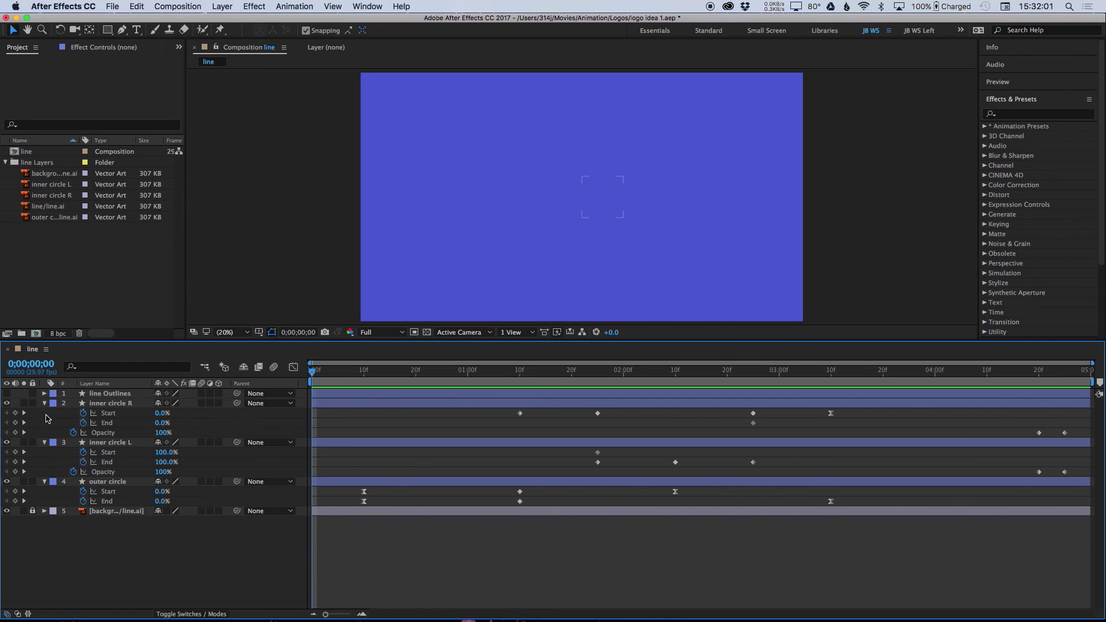
left_click(44, 405)
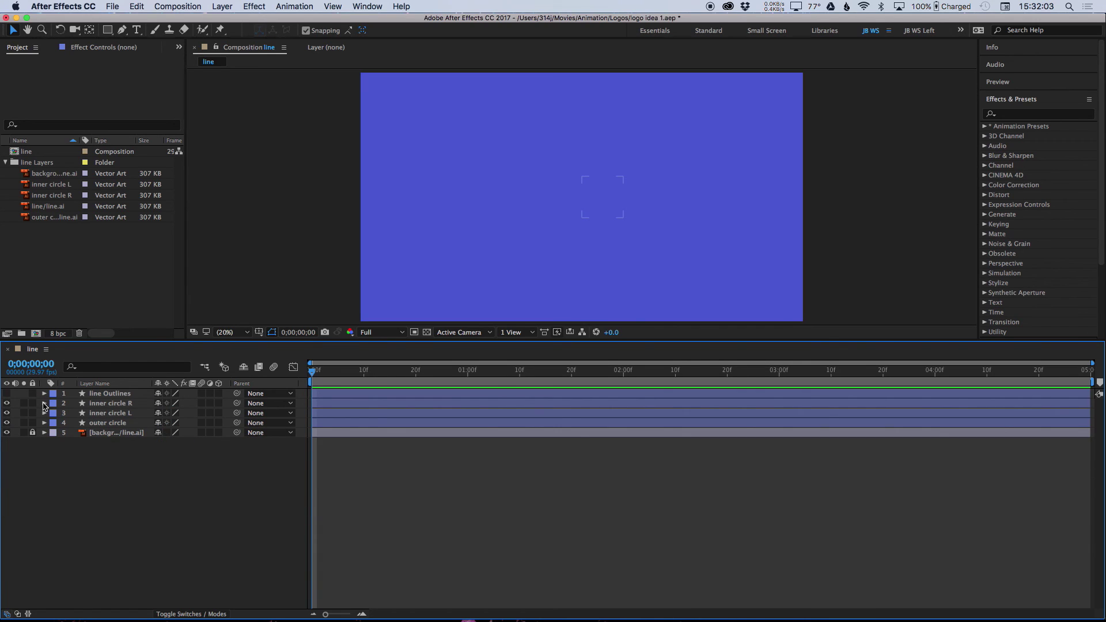
key("super+s")
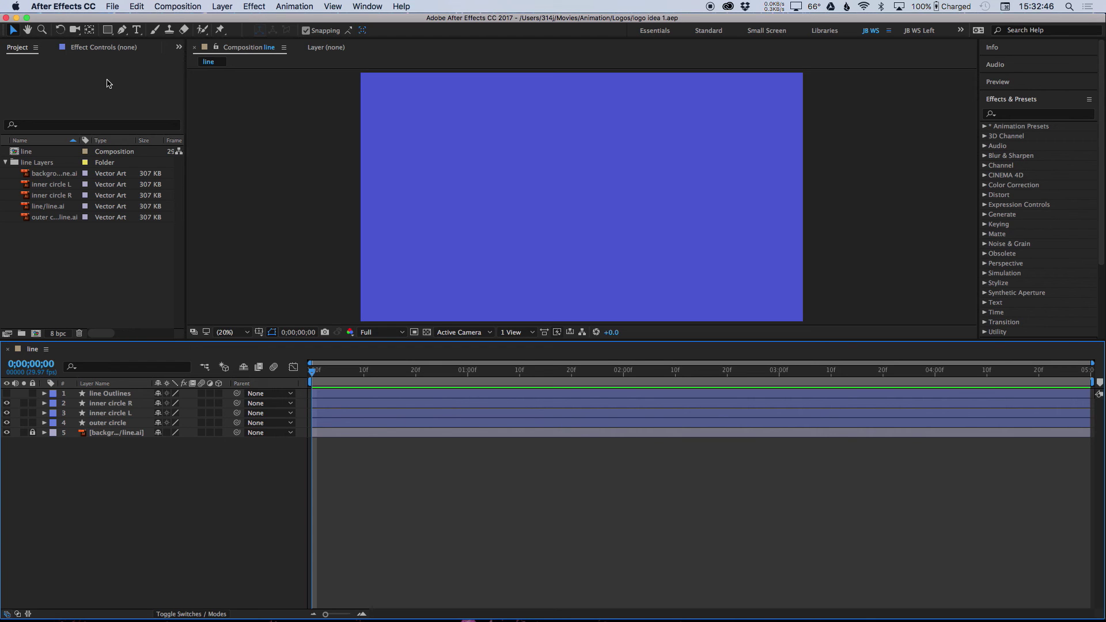
Switch to Illustrator, where the Trip Path.ai artwork is open, and quit the application
key("super+Tab")
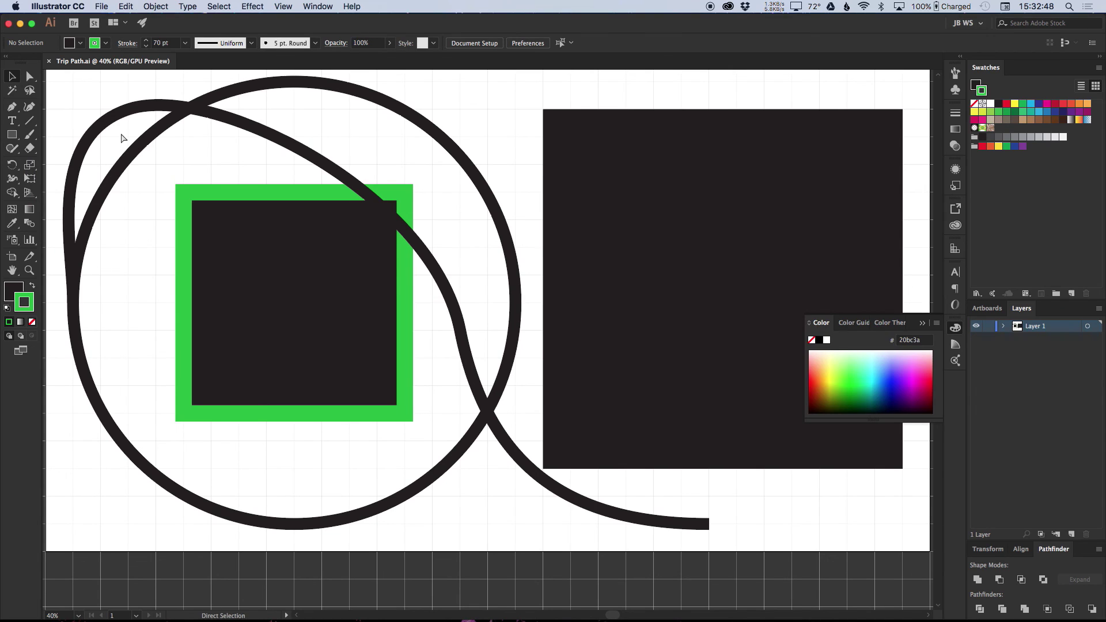
key("super+q")
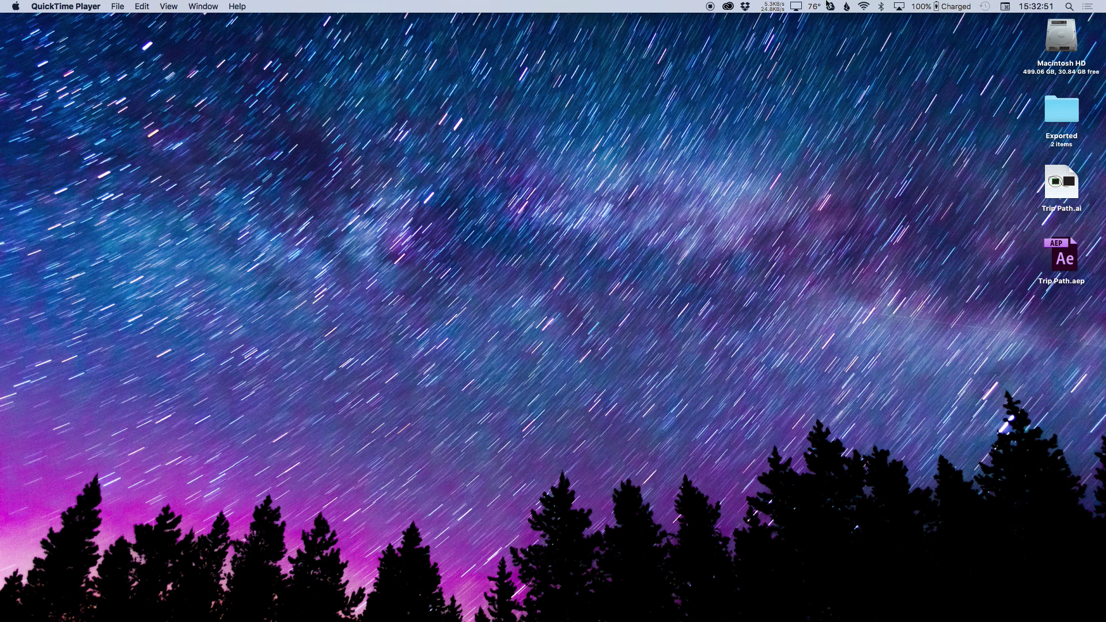